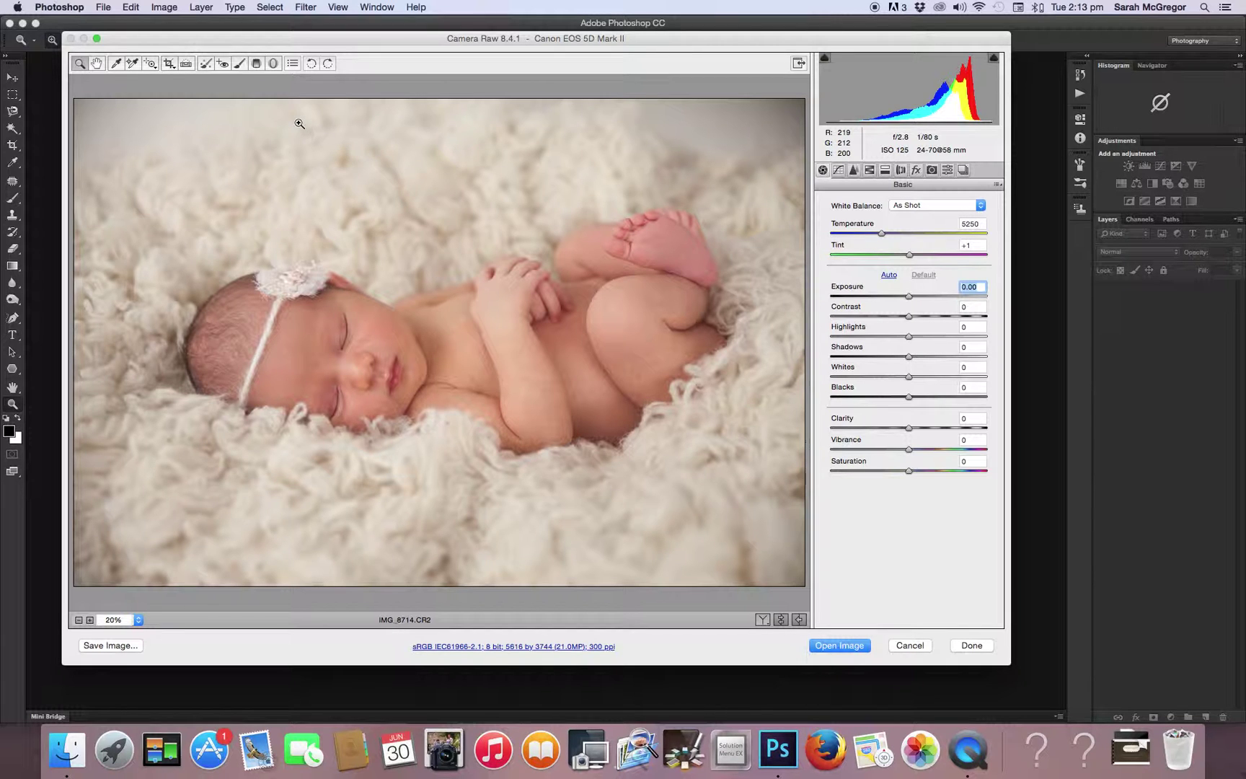
- Neutralise the white balance by sampling the white headband flower and set the camera profile to Camera Standard
click(115, 64)
click(275, 256)
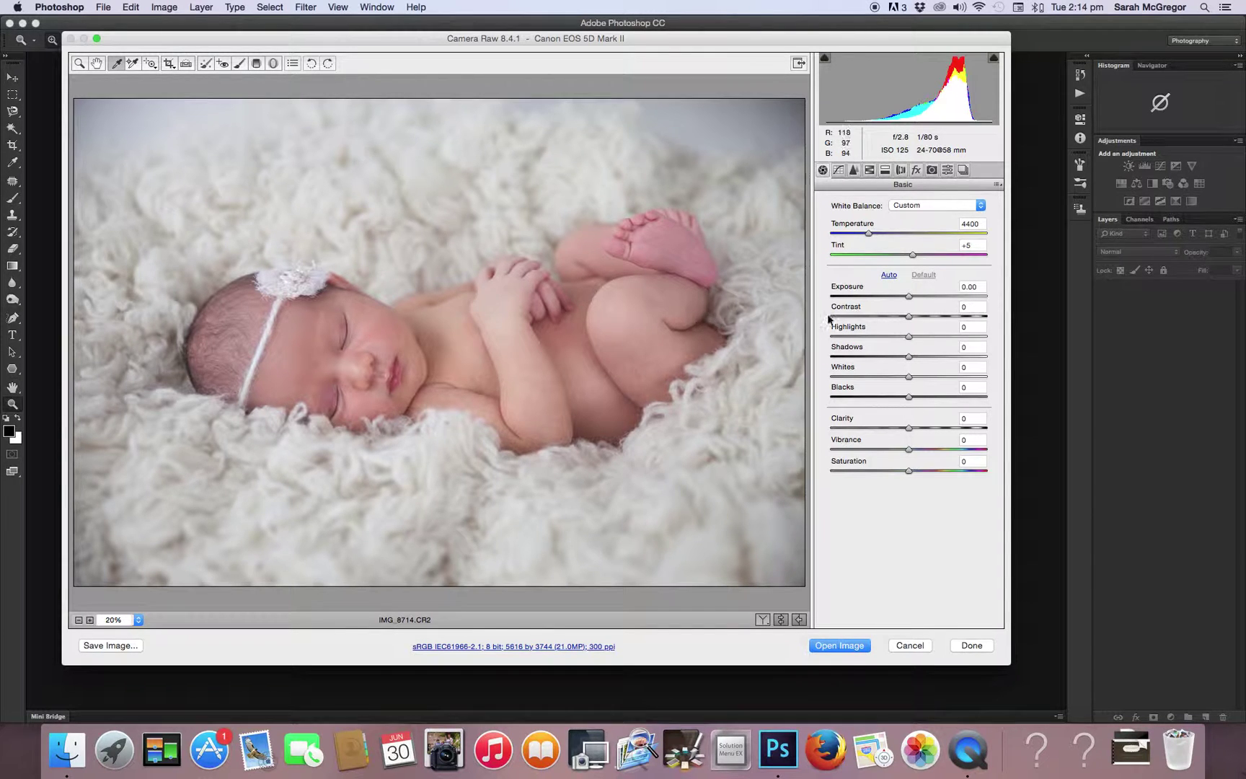
click(933, 171)
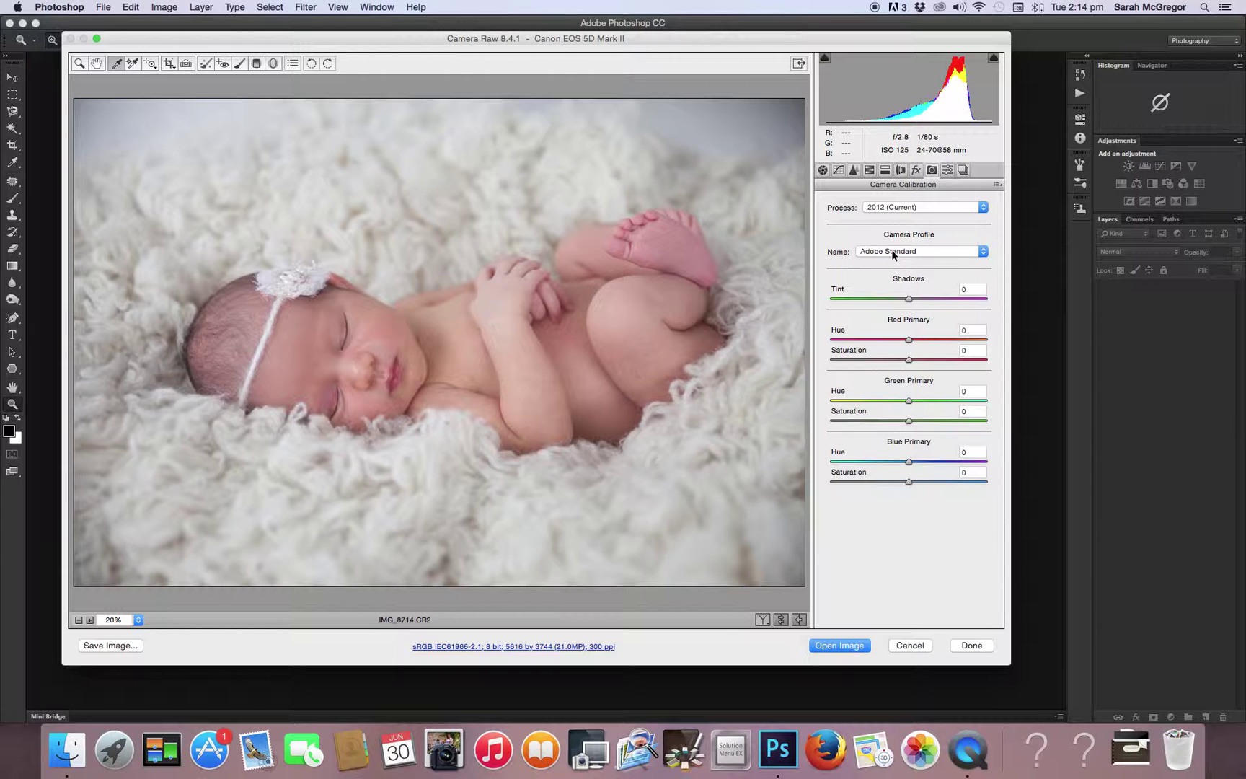
click(893, 254)
click(894, 304)
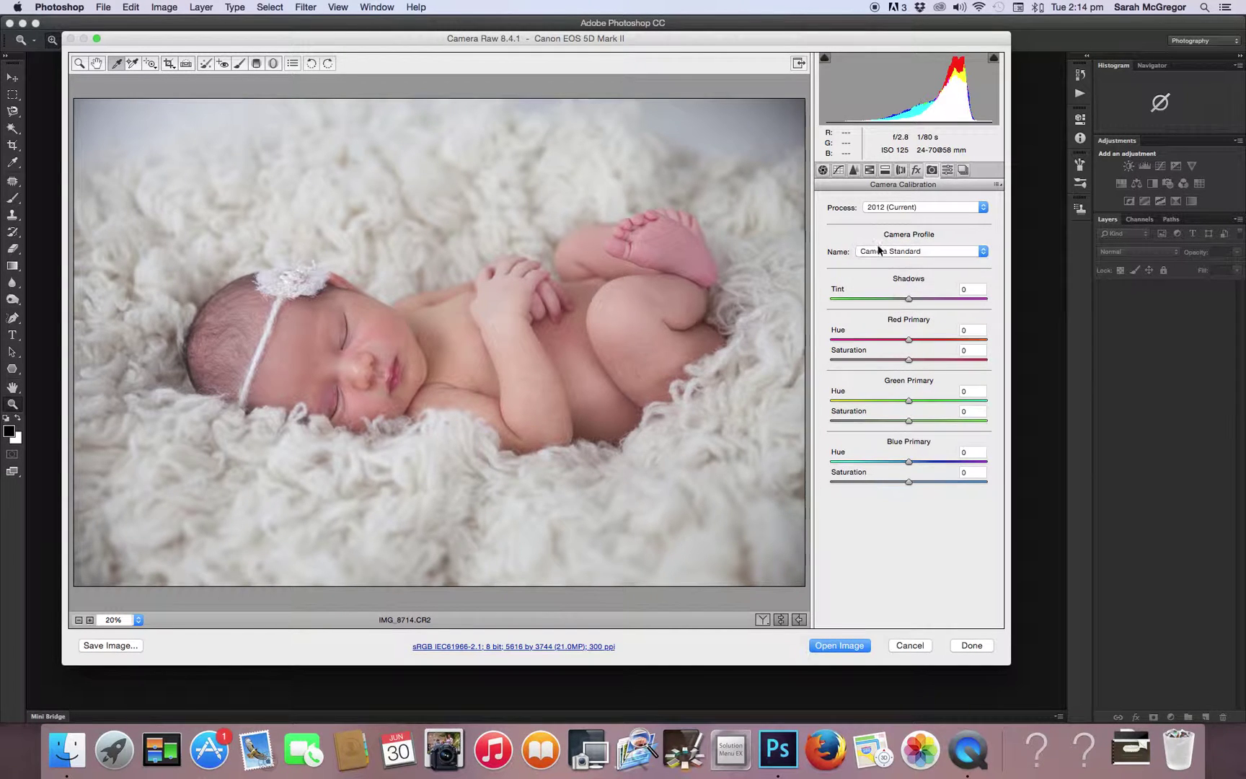
- Enable lens profile corrections using the TAMRON SP 24-70mm F/2.8 Di VC USD A007E profile
click(902, 170)
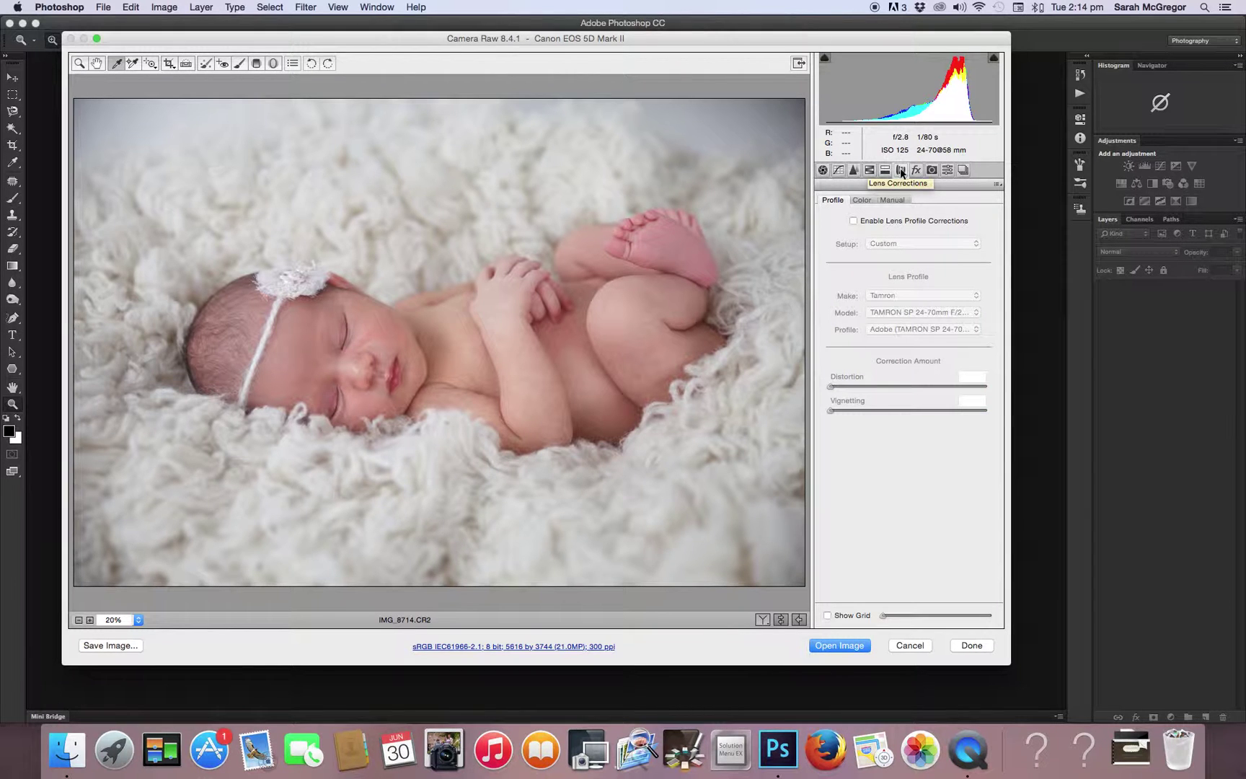
click(854, 221)
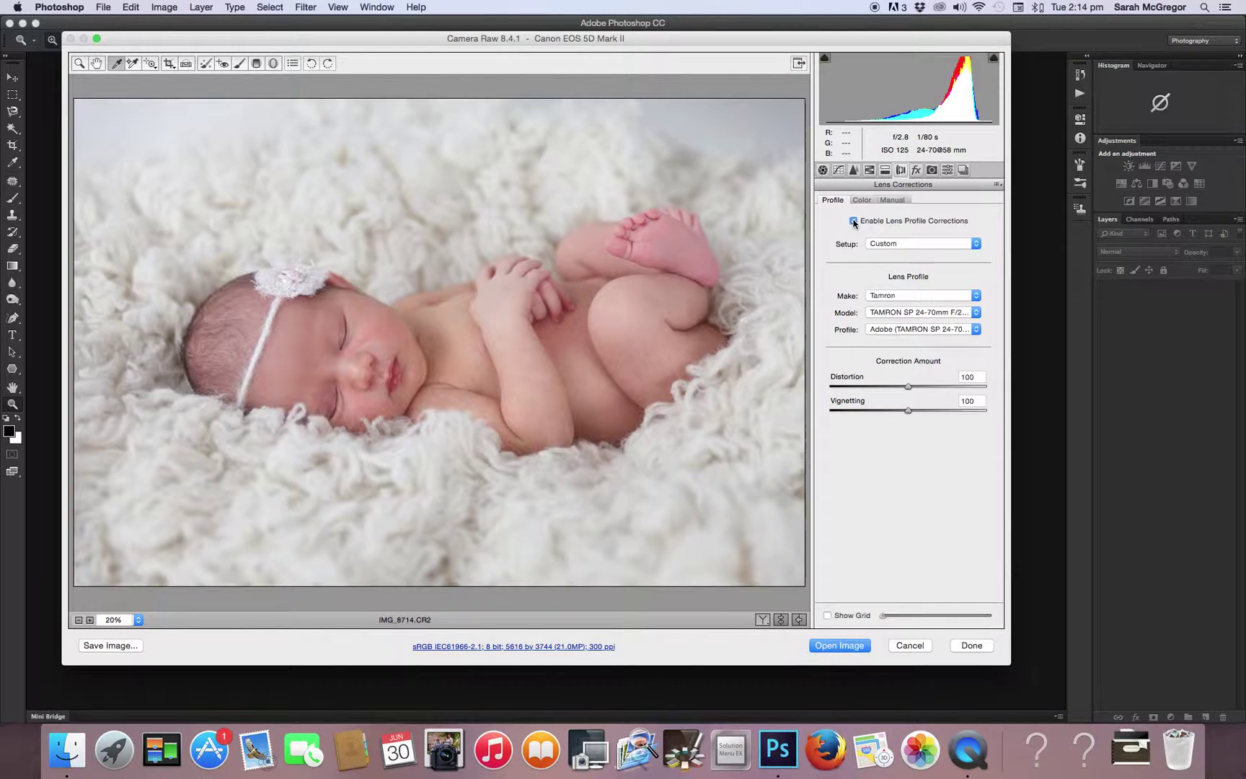
click(922, 310)
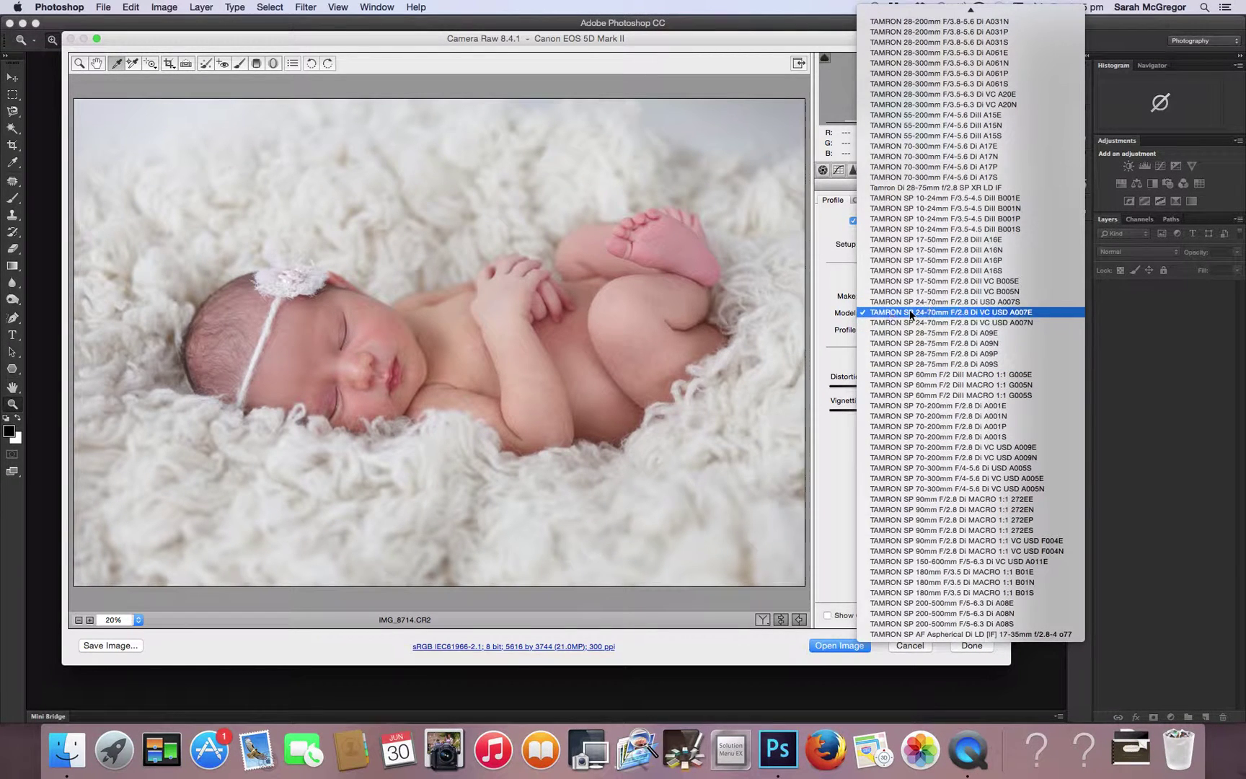
click(911, 315)
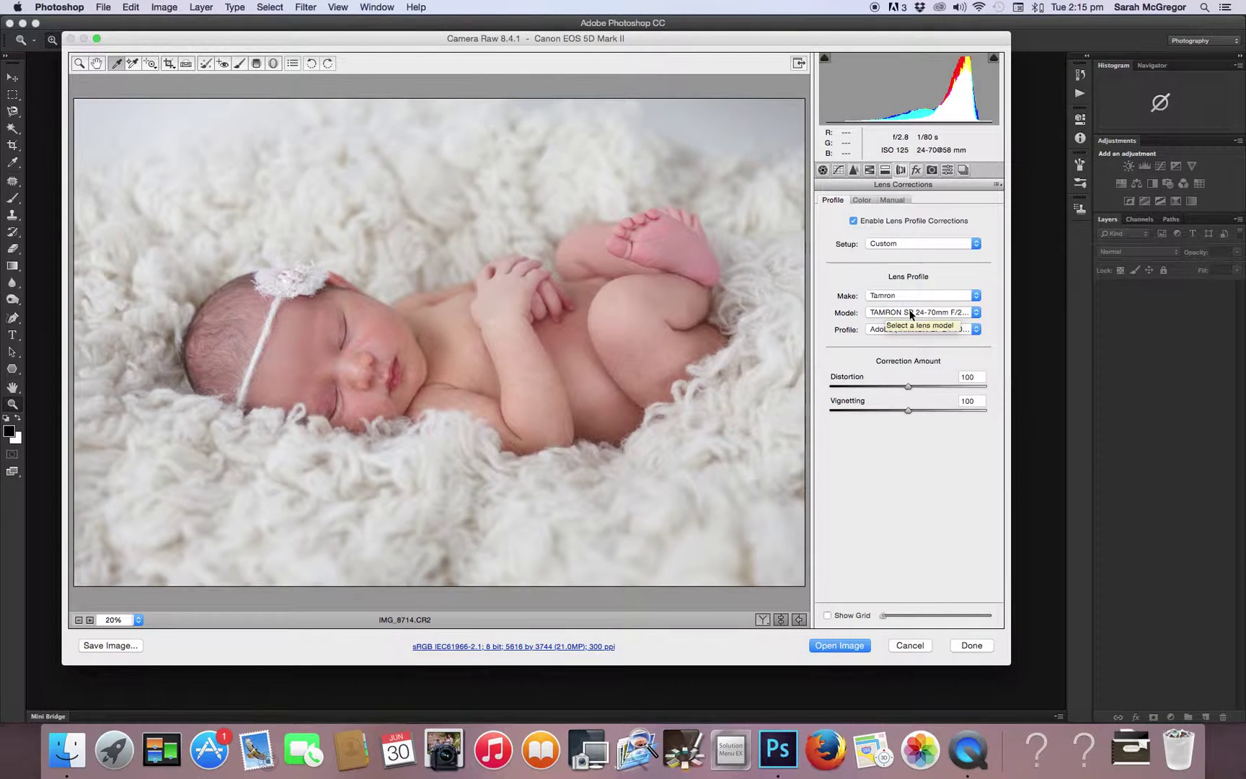
- Set exposure to +0.35 and highlights to -25, raise the shadows slightly, and open the image for editing
click(822, 170)
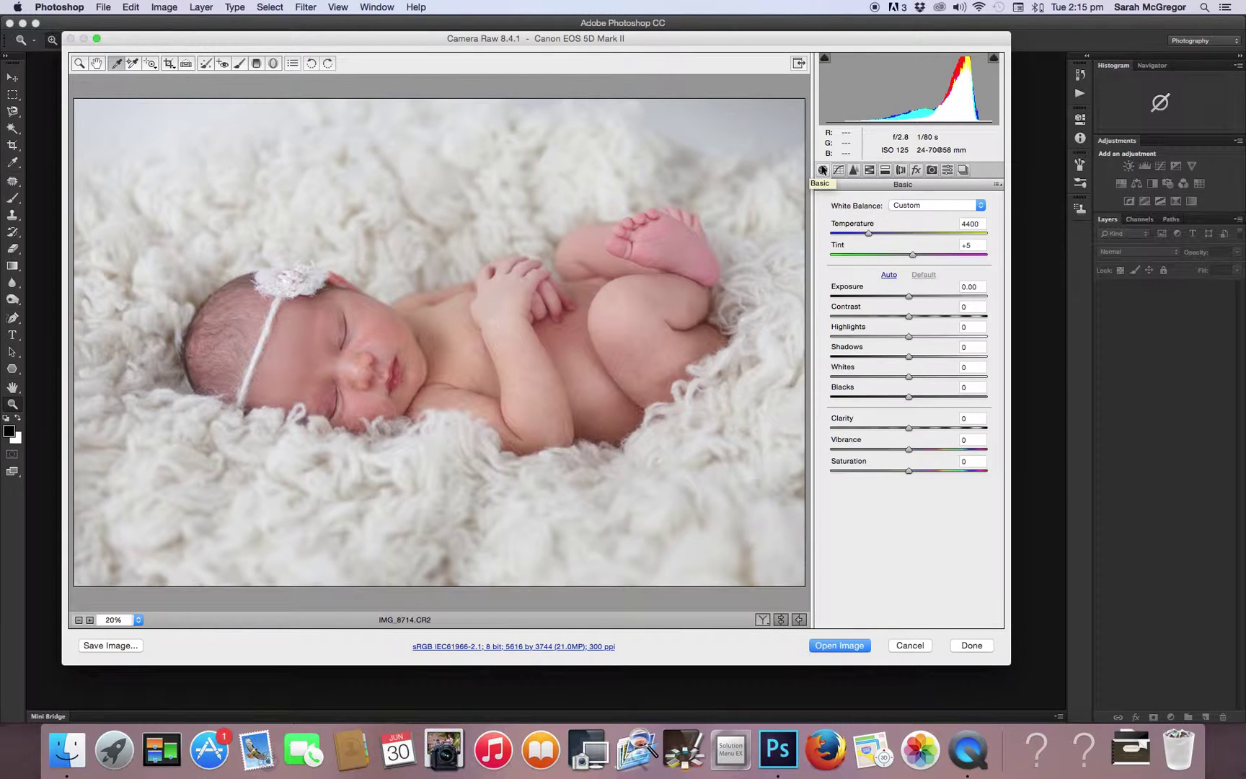
drag(907, 302, 889, 336)
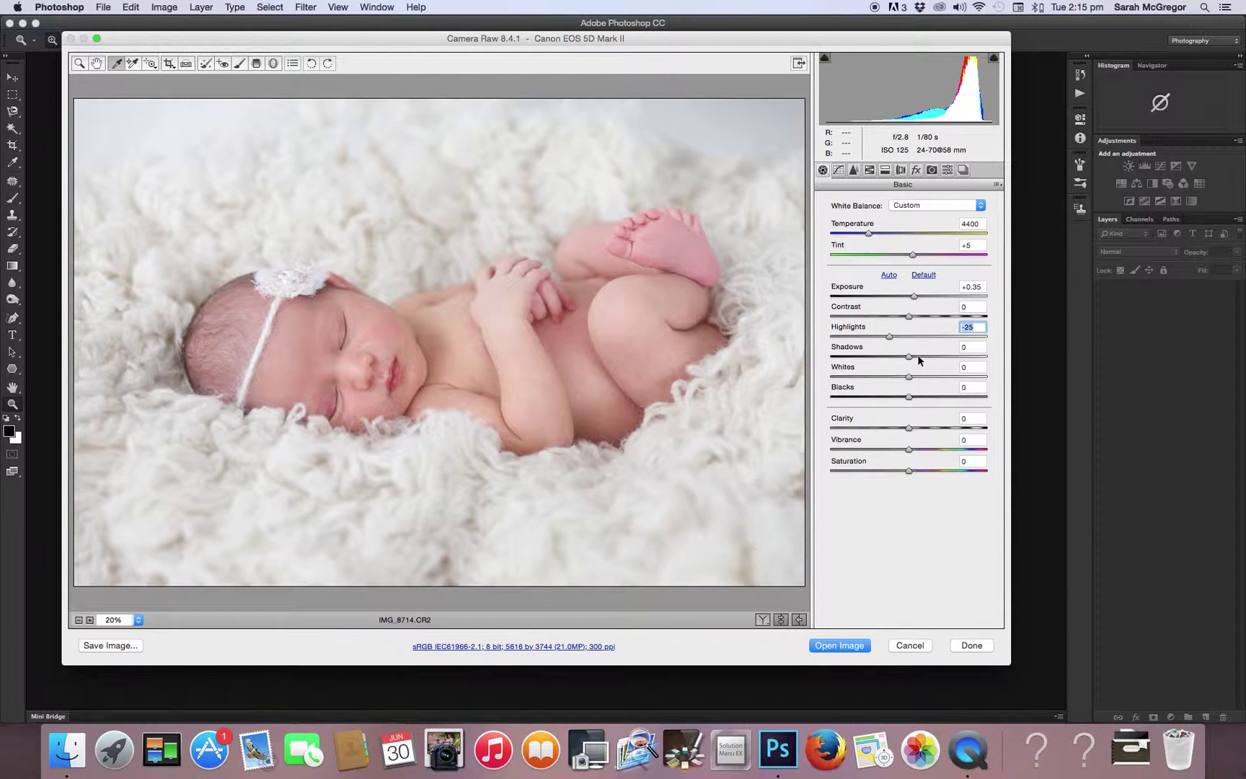
click(918, 356)
click(838, 644)
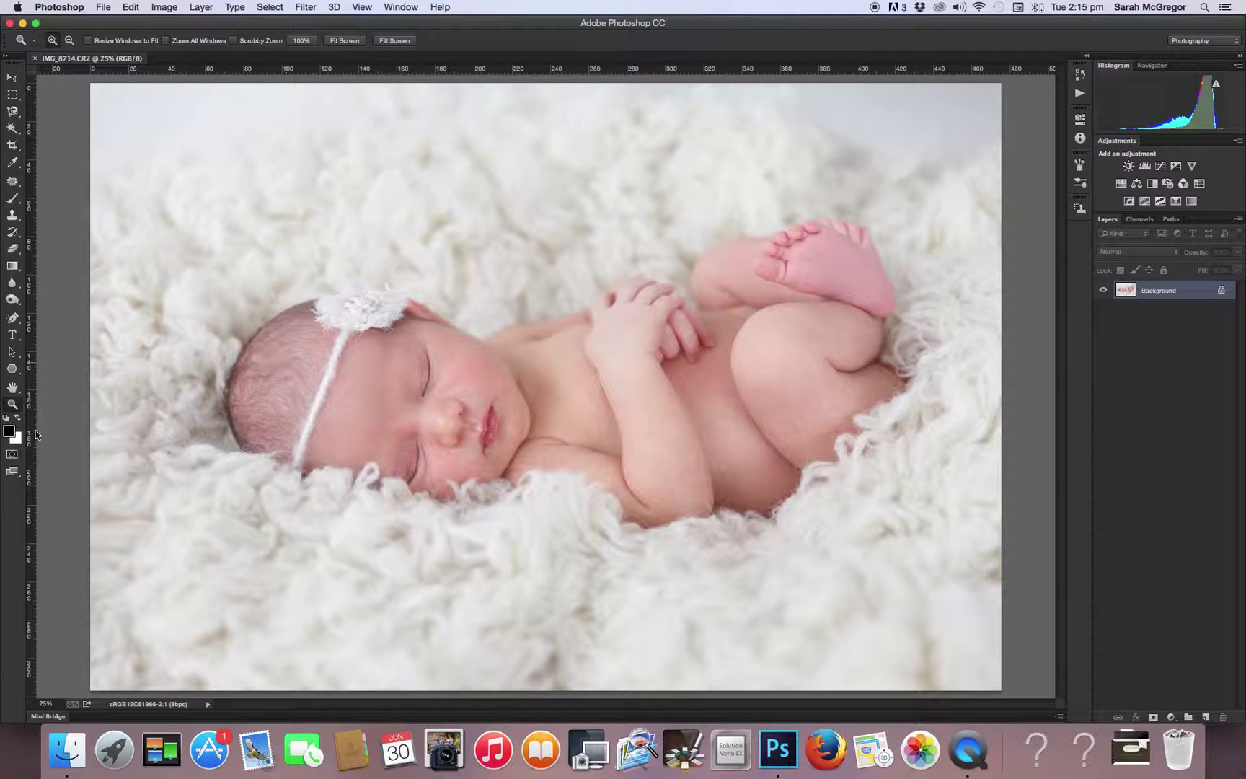
- Remove small blemishes from the baby's forehead, cheeks and chin with the content-aware Spot Healing Brush
click(489, 469)
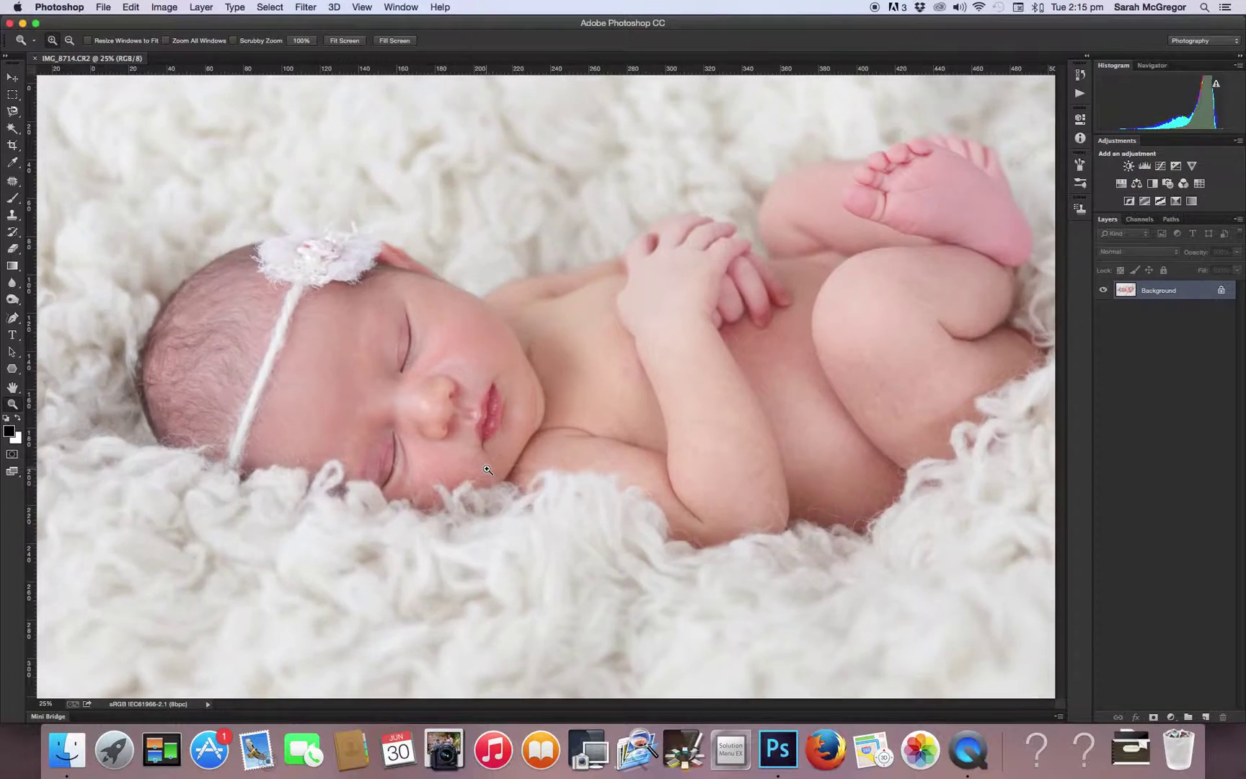
click(454, 447)
click(411, 415)
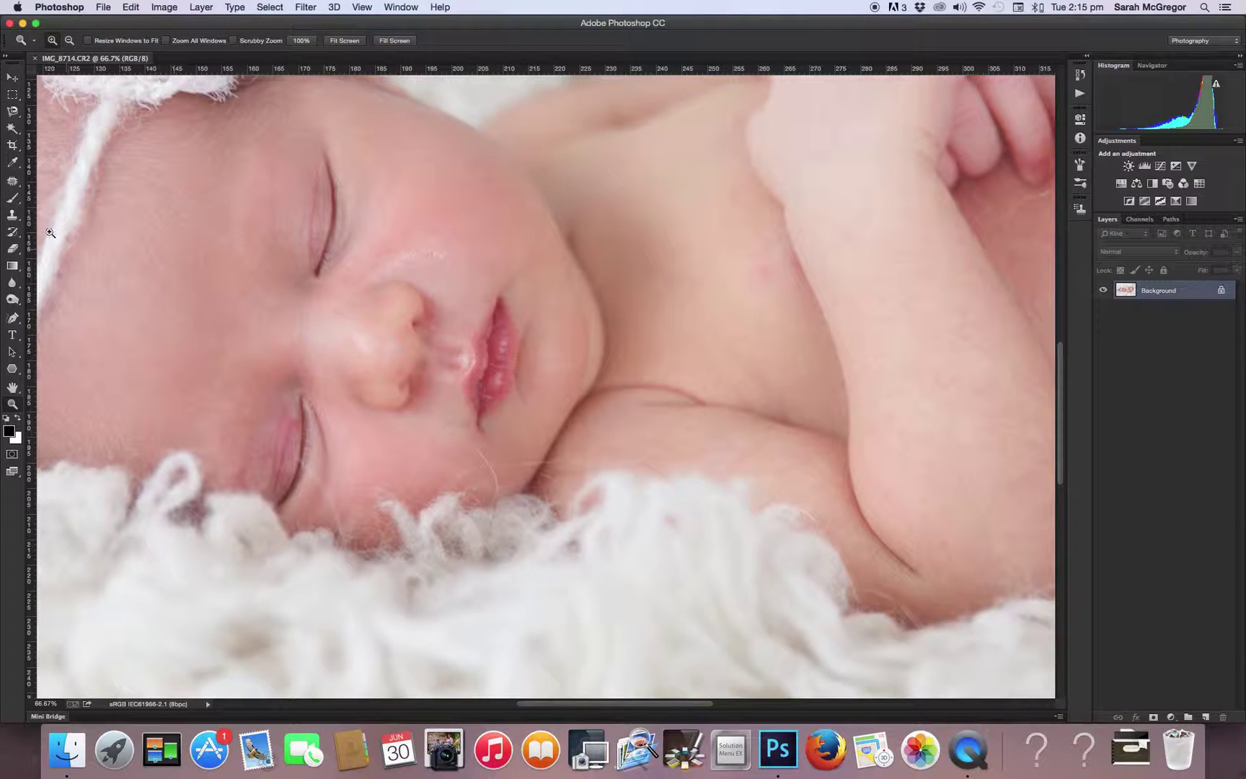
click(11, 182)
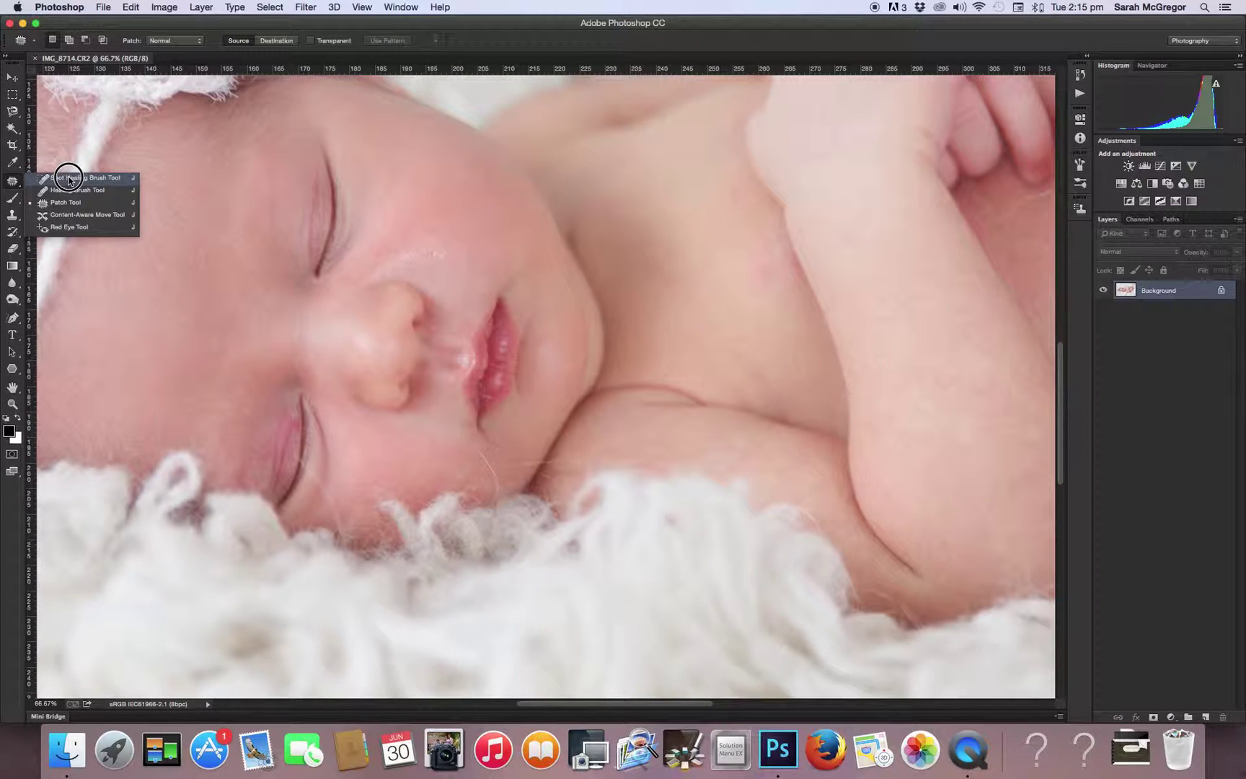
click(68, 178)
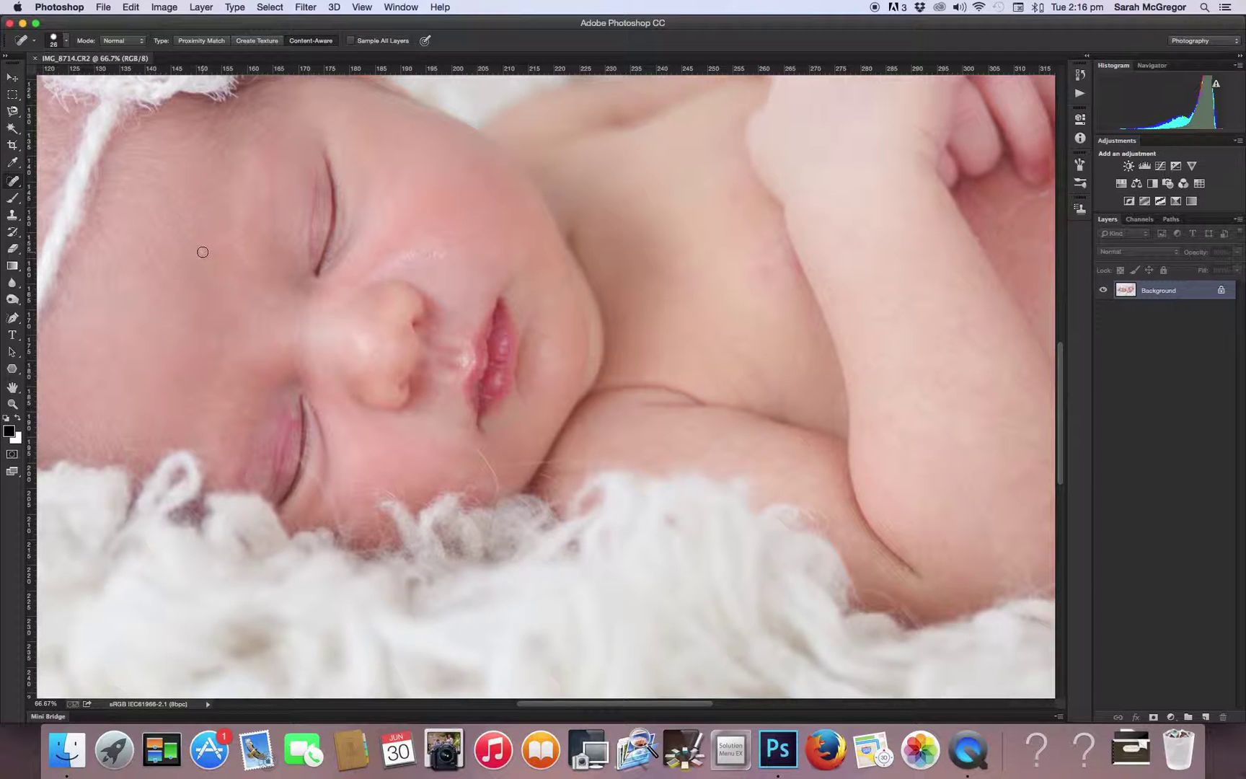
drag(205, 242, 203, 280)
click(370, 262)
click(526, 335)
click(517, 307)
click(225, 398)
click(139, 451)
click(415, 438)
- Heal away the stray fibre crossing the lower closed eye and the skin just beneath it
click(12, 404)
click(307, 476)
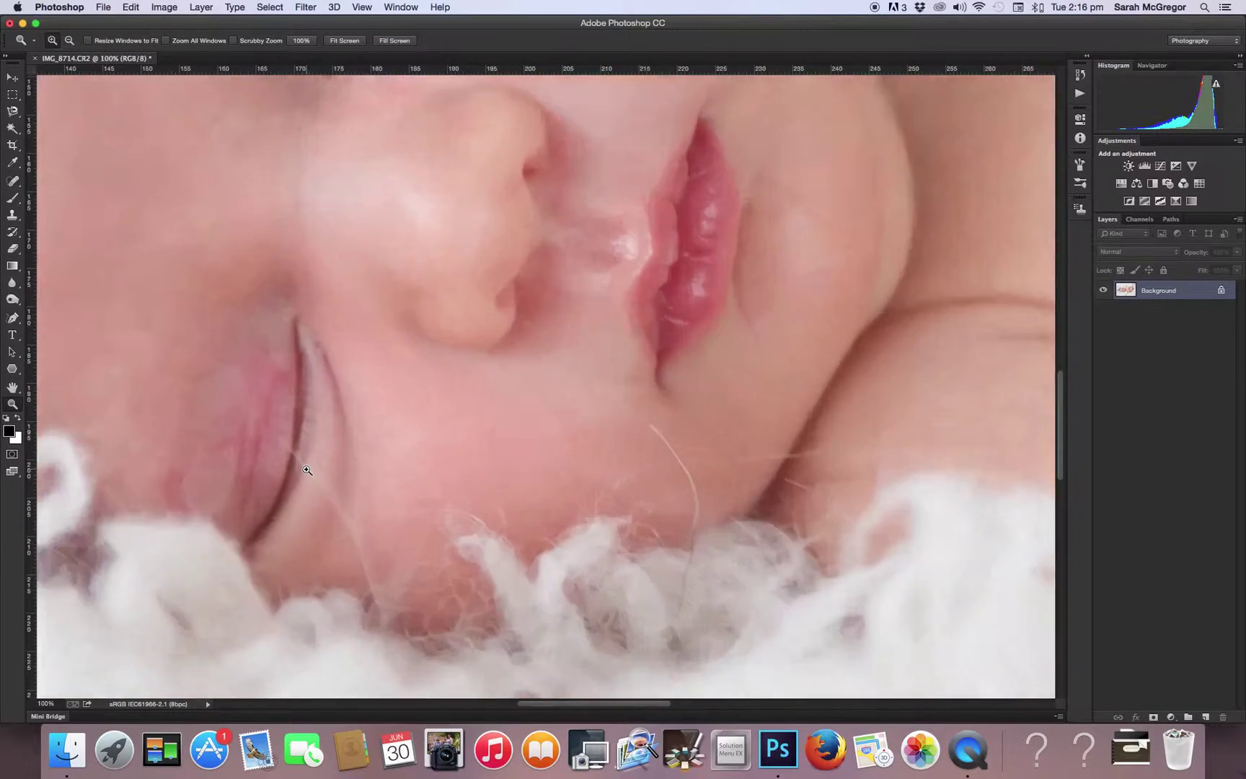
click(299, 467)
click(303, 467)
click(12, 181)
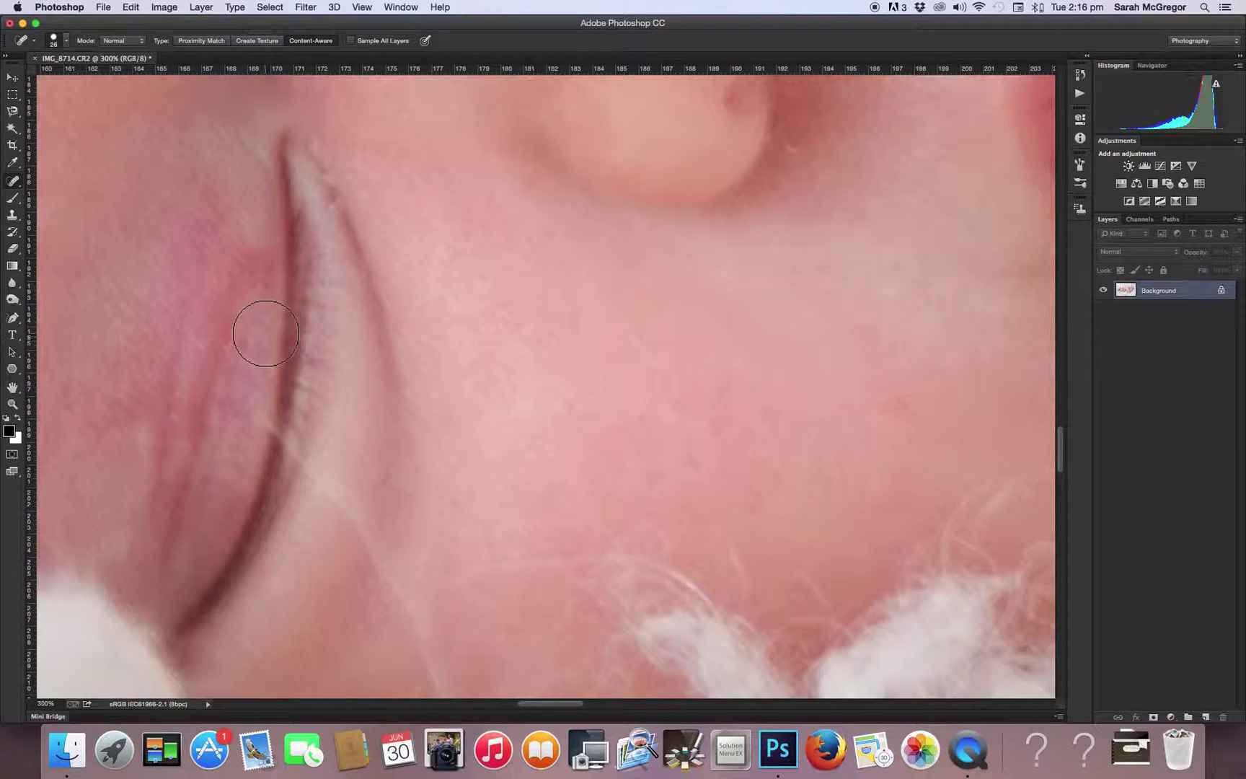
drag(265, 333, 272, 428)
click(271, 427)
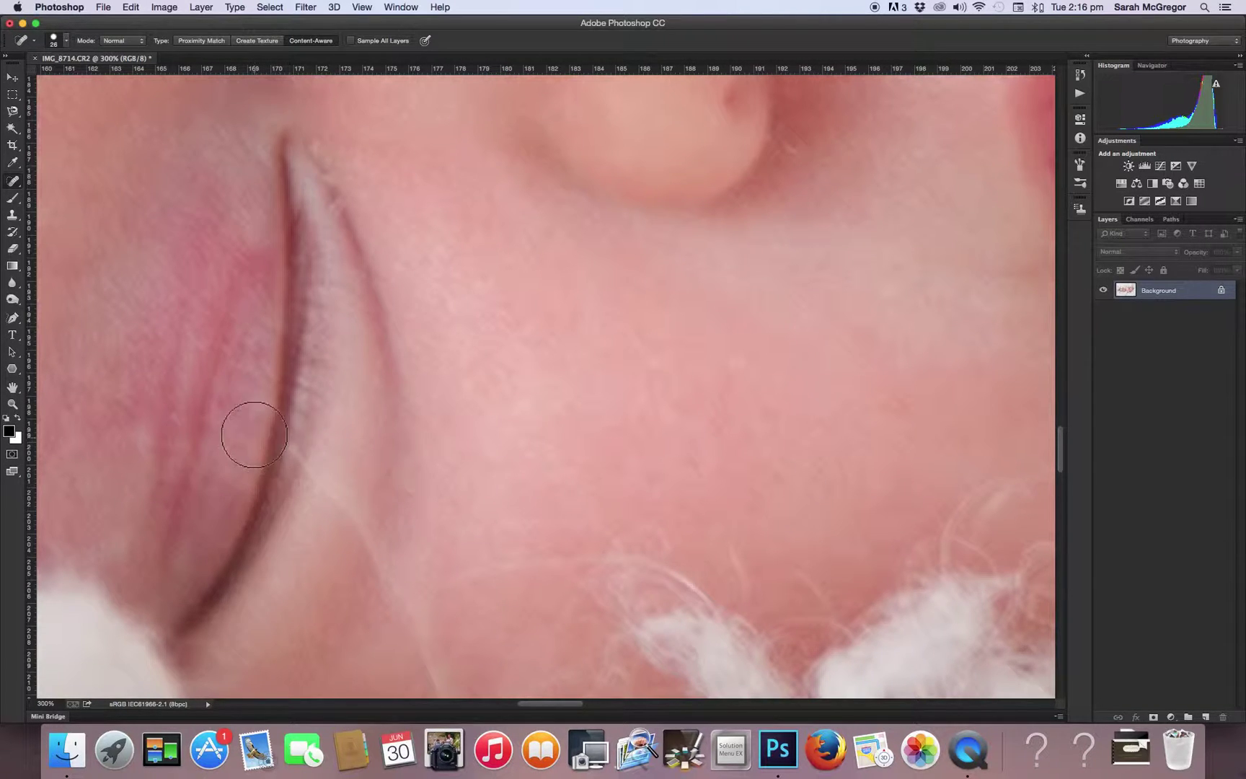
click(306, 459)
click(332, 500)
click(353, 531)
- Remove the stray wool fibres and hair lying on the lower cheek and jaw above the blanket
scroll(548, 481, down, 5)
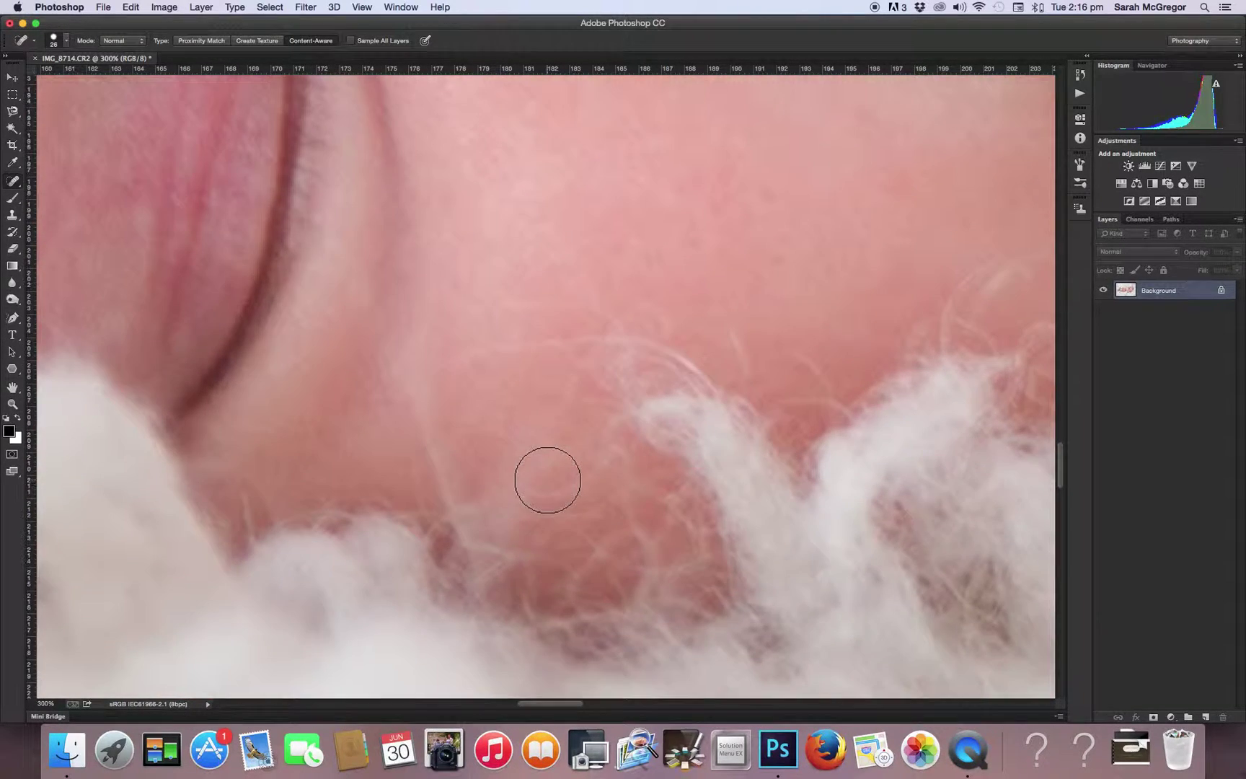
drag(404, 361, 440, 498)
mouse_move(672, 353)
mouse_down()
mouse_move(484, 336)
mouse_move(410, 353)
mouse_up()
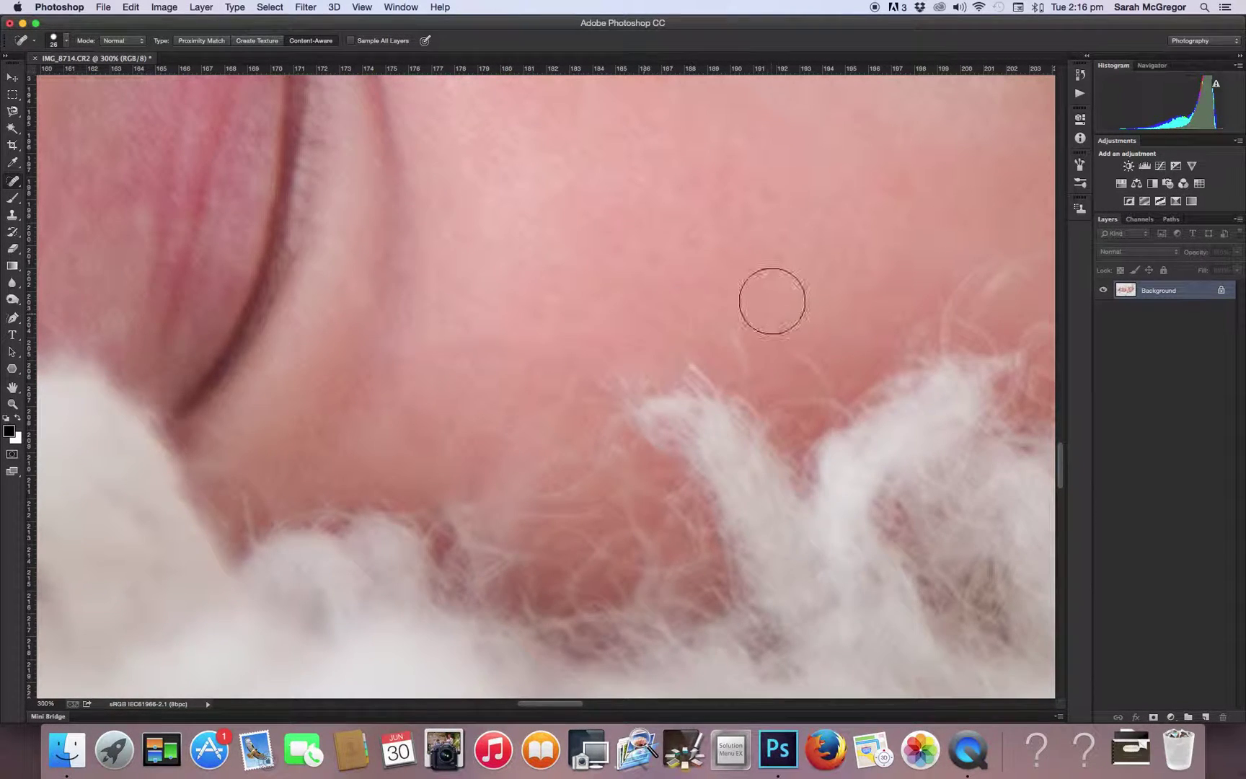
scroll(743, 301, right, 10)
mouse_move(699, 348)
mouse_down()
mouse_move(679, 247)
mouse_move(612, 135)
mouse_up()
drag(799, 211, 510, 274)
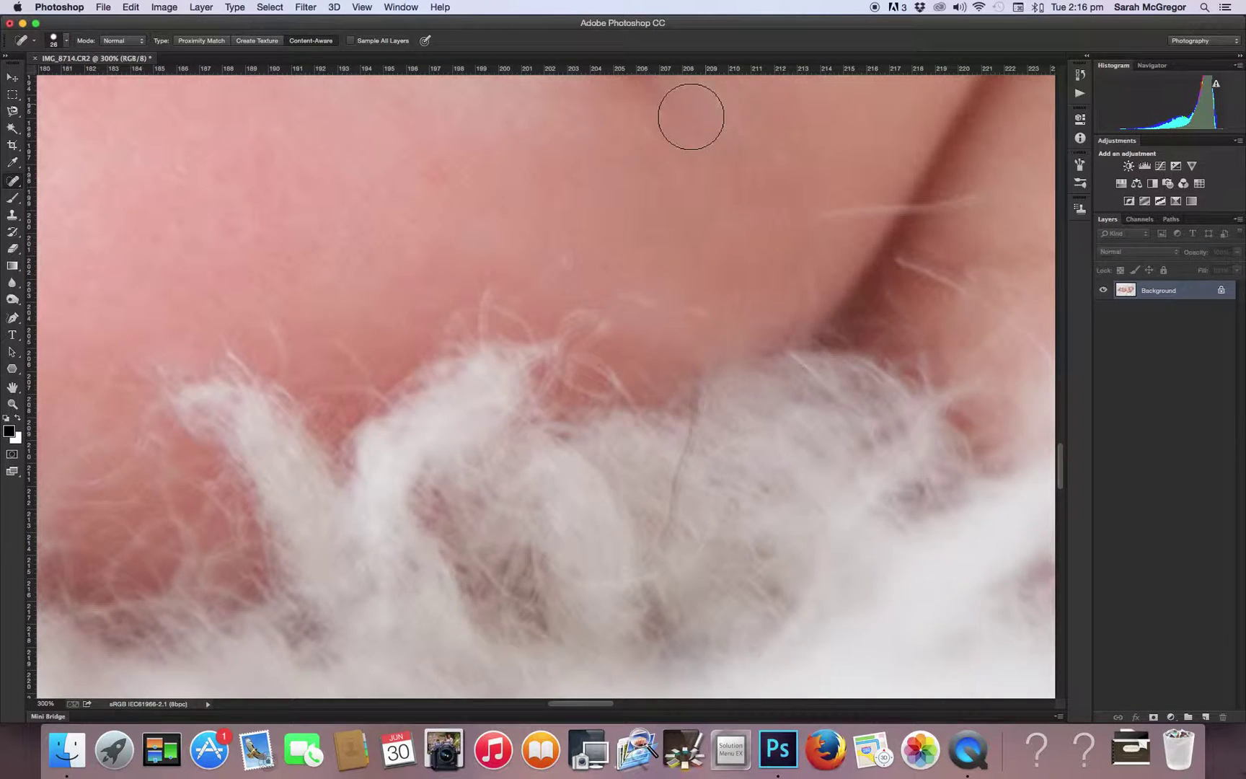
click(577, 267)
- Heal the light fibre crossing the dark crease between the baby's jaw and shoulder
scroll(705, 172, right, 1)
scroll(705, 172, right, 7)
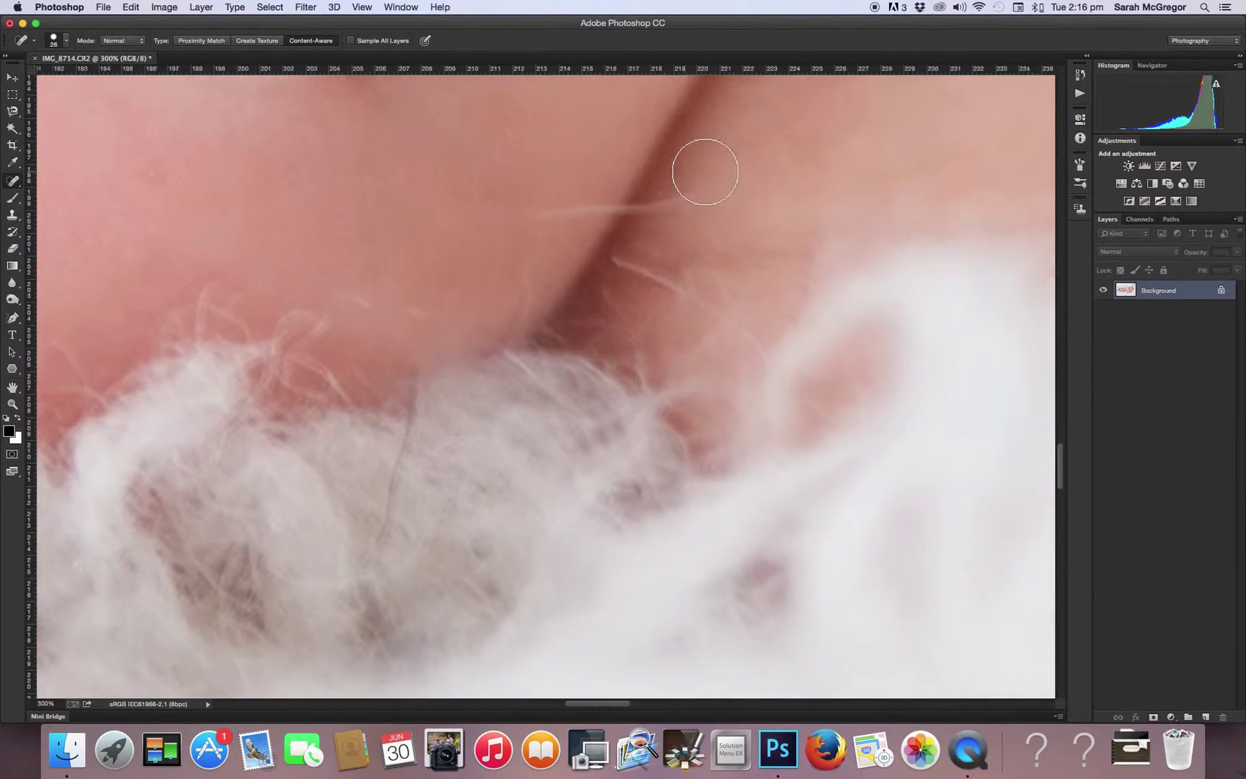
click(590, 206)
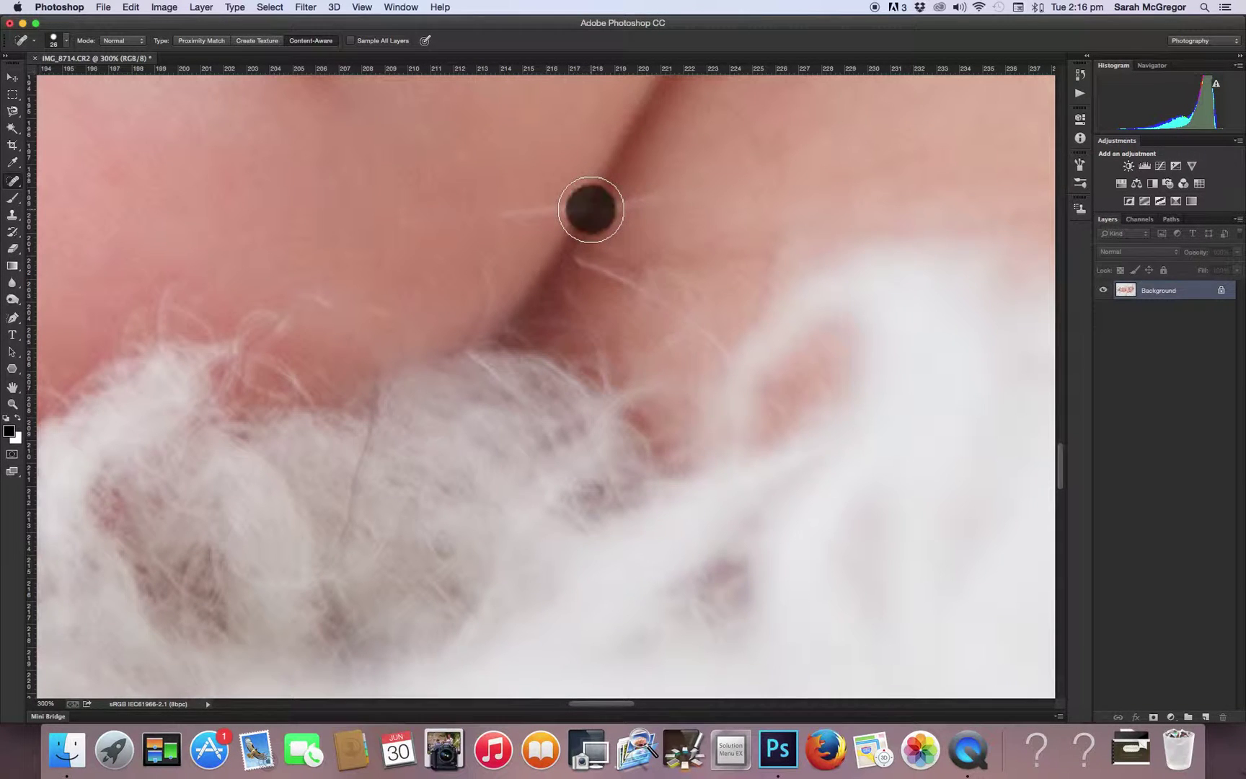
click(626, 203)
click(610, 224)
click(670, 204)
click(547, 208)
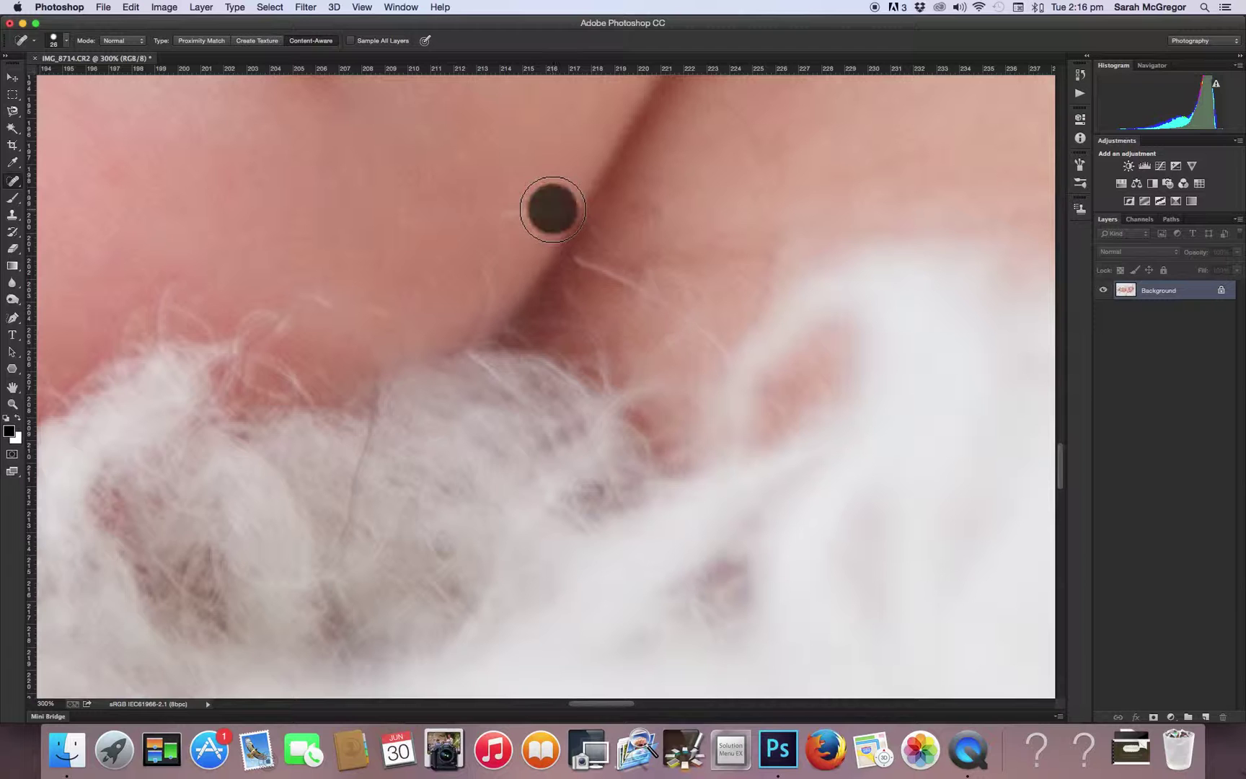
click(574, 217)
- Spot-heal the marks on the baby's torso below the fingers, around the elbow and along the lower side
scroll(664, 162, up, 3)
scroll(664, 162, up, 4)
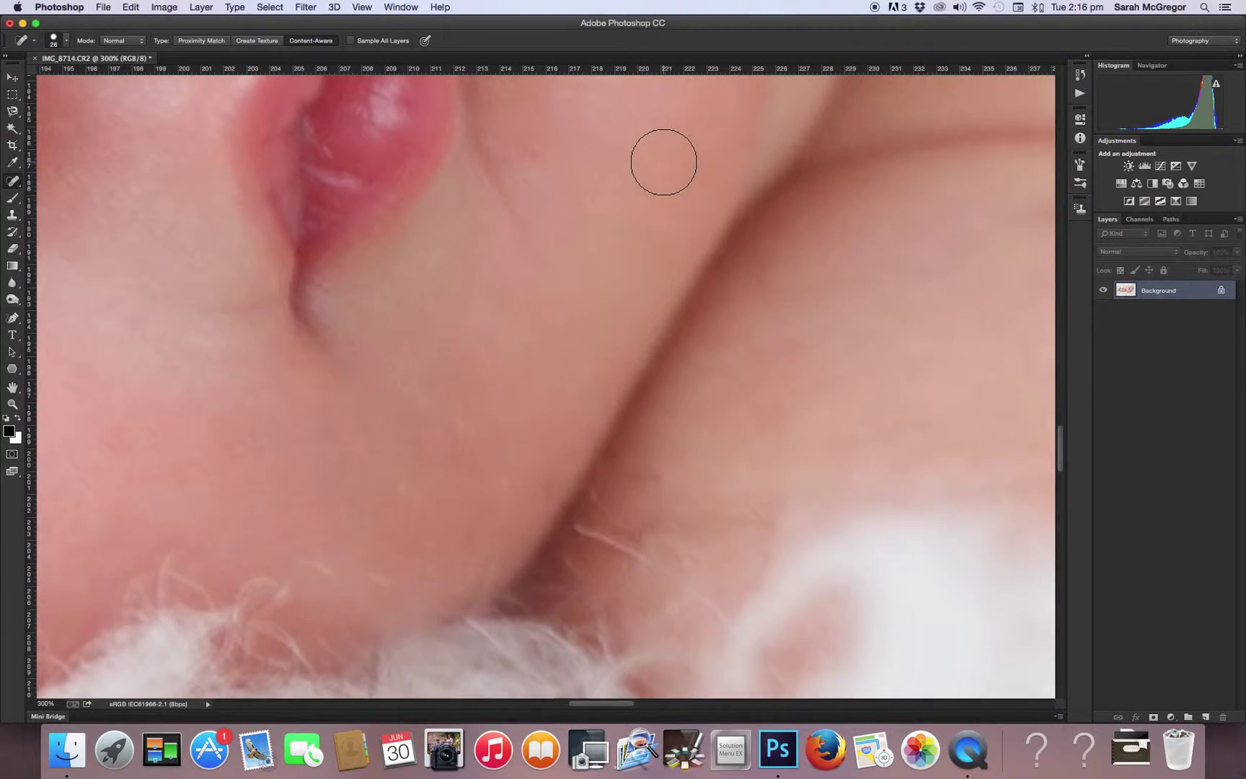
click(13, 404)
click(70, 41)
click(437, 254)
click(437, 253)
click(443, 246)
click(453, 238)
click(453, 238)
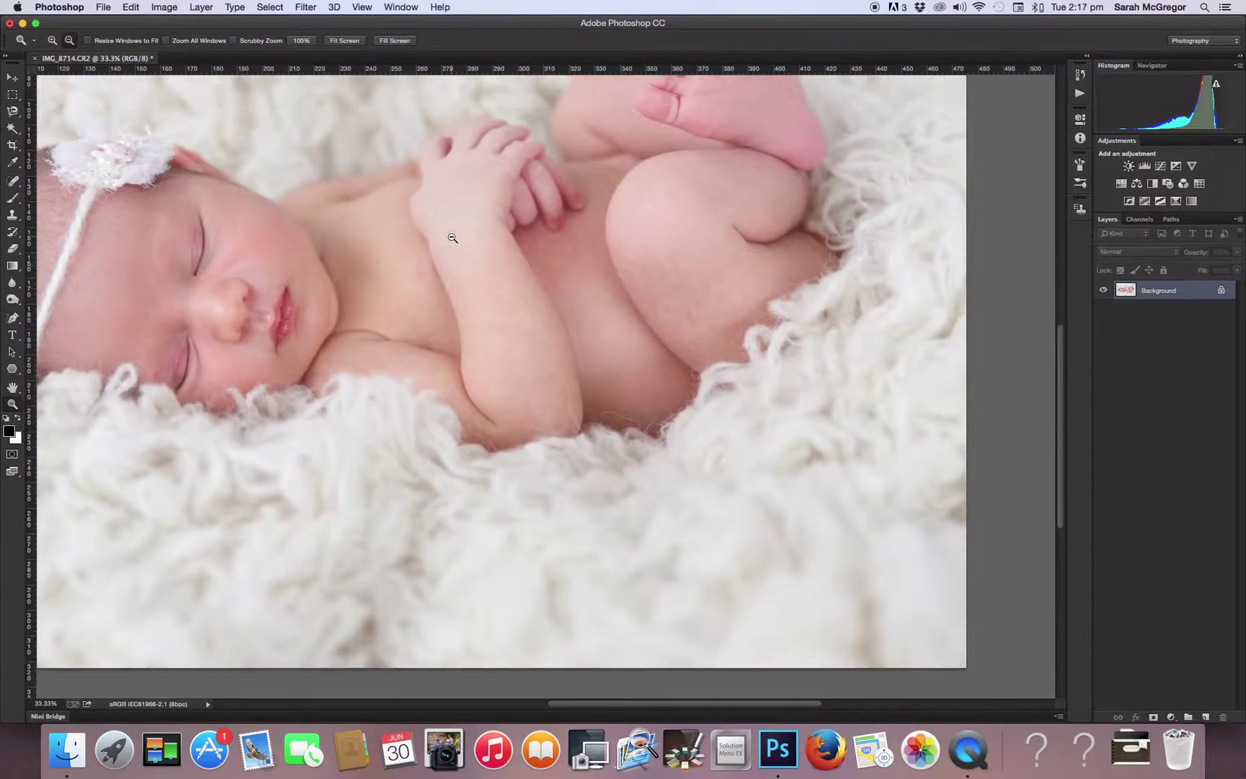
scroll(452, 238, up, 1)
click(12, 180)
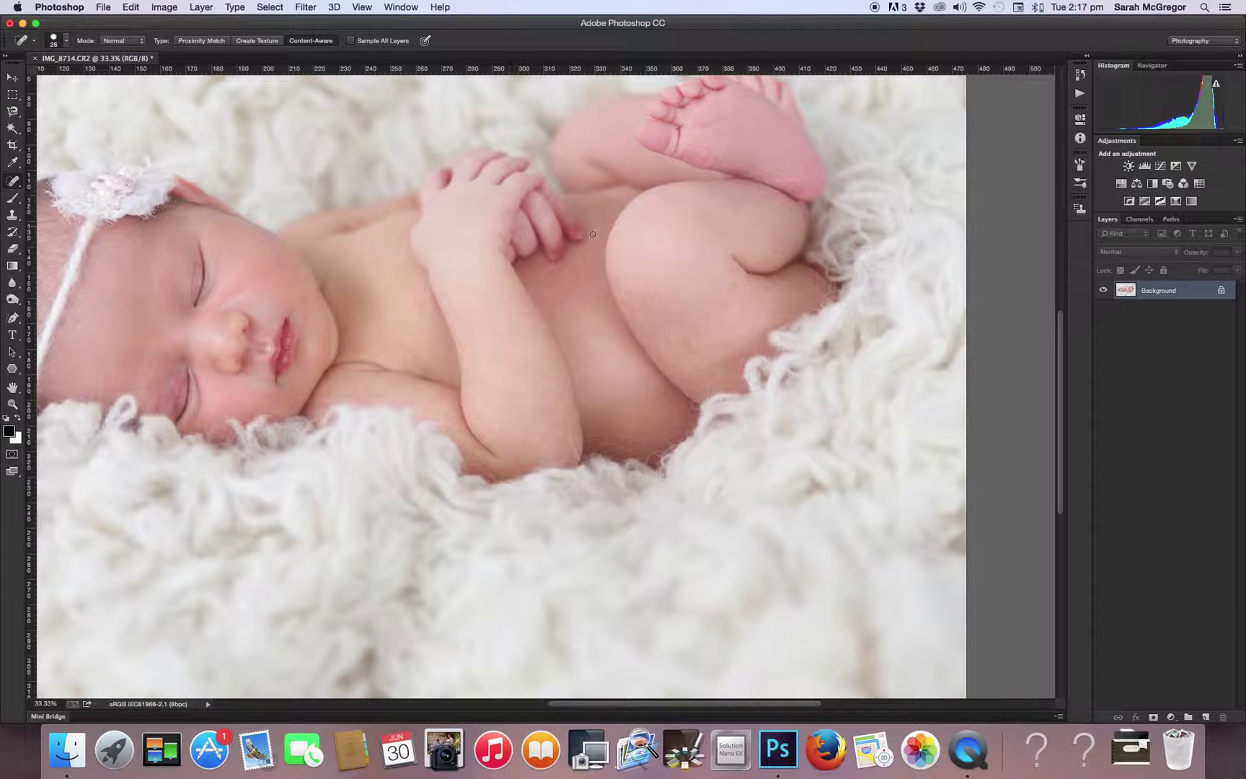
drag(566, 274, 529, 272)
drag(578, 458, 567, 426)
mouse_move(639, 453)
mouse_down()
mouse_move(588, 448)
mouse_move(622, 427)
mouse_move(611, 420)
mouse_up()
- Patch the uneven skin on the chest beside the arm and on the upper forearm using the Patch tool
click(11, 183)
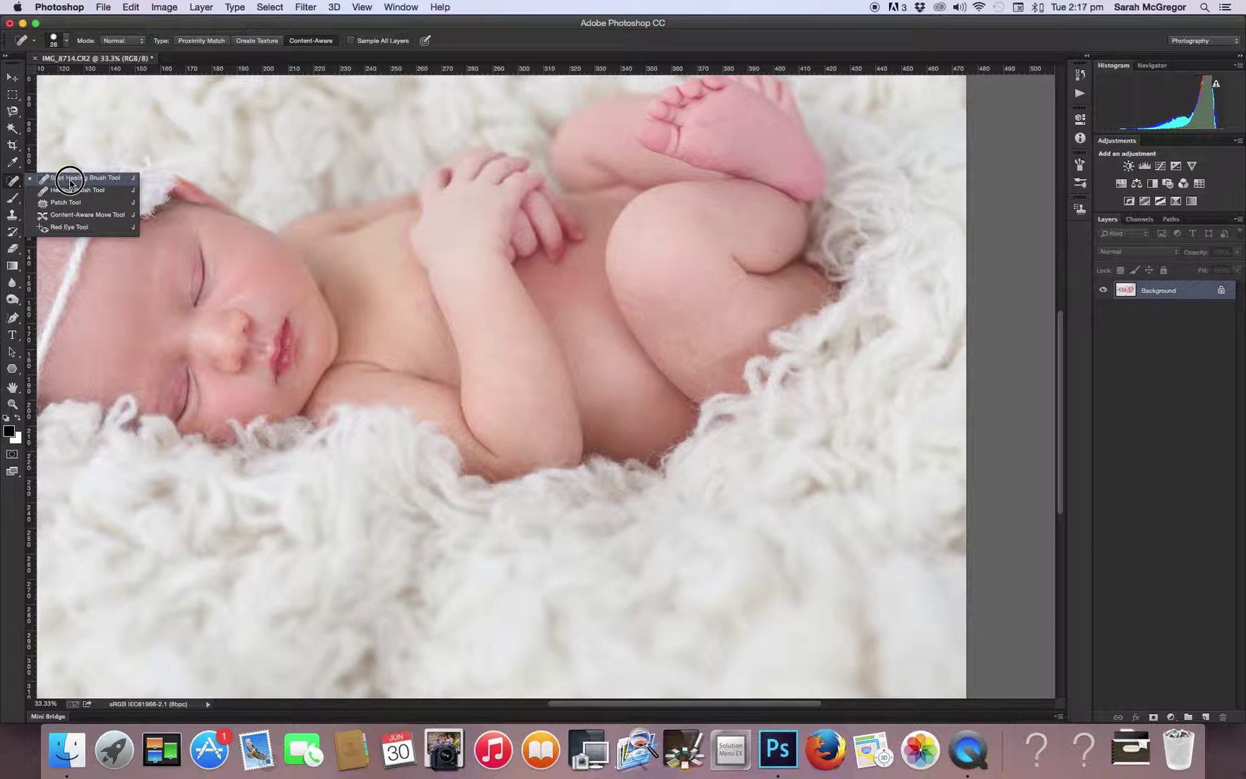
click(65, 203)
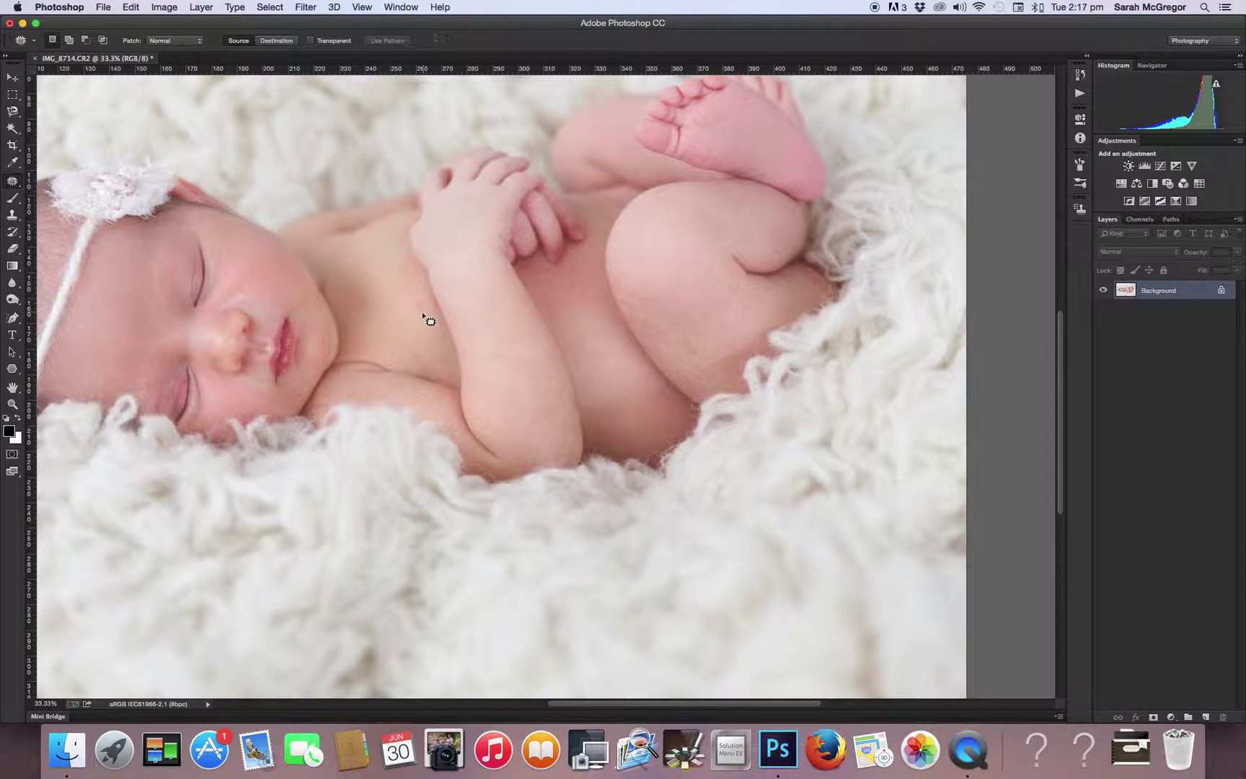
mouse_move(412, 320)
mouse_down()
mouse_move(425, 297)
mouse_move(415, 289)
mouse_move(404, 316)
mouse_move(426, 312)
mouse_move(396, 309)
mouse_up()
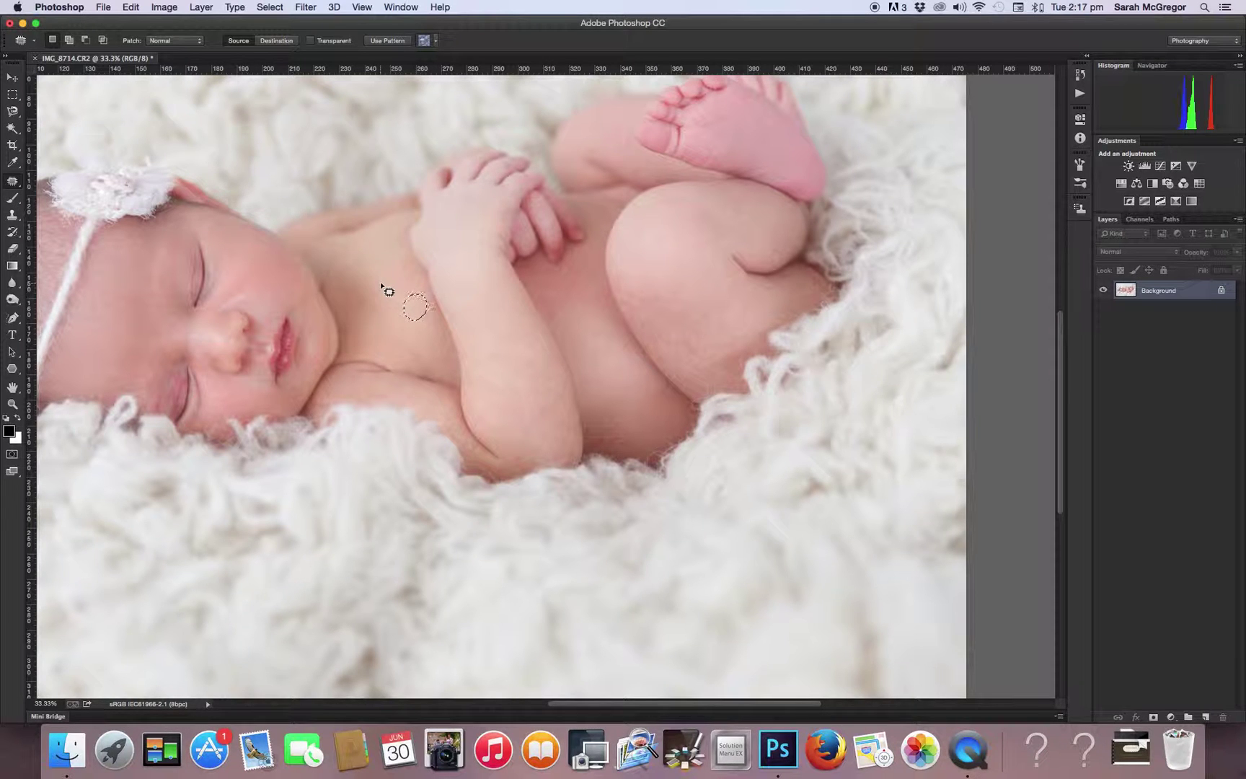
key(super+d)
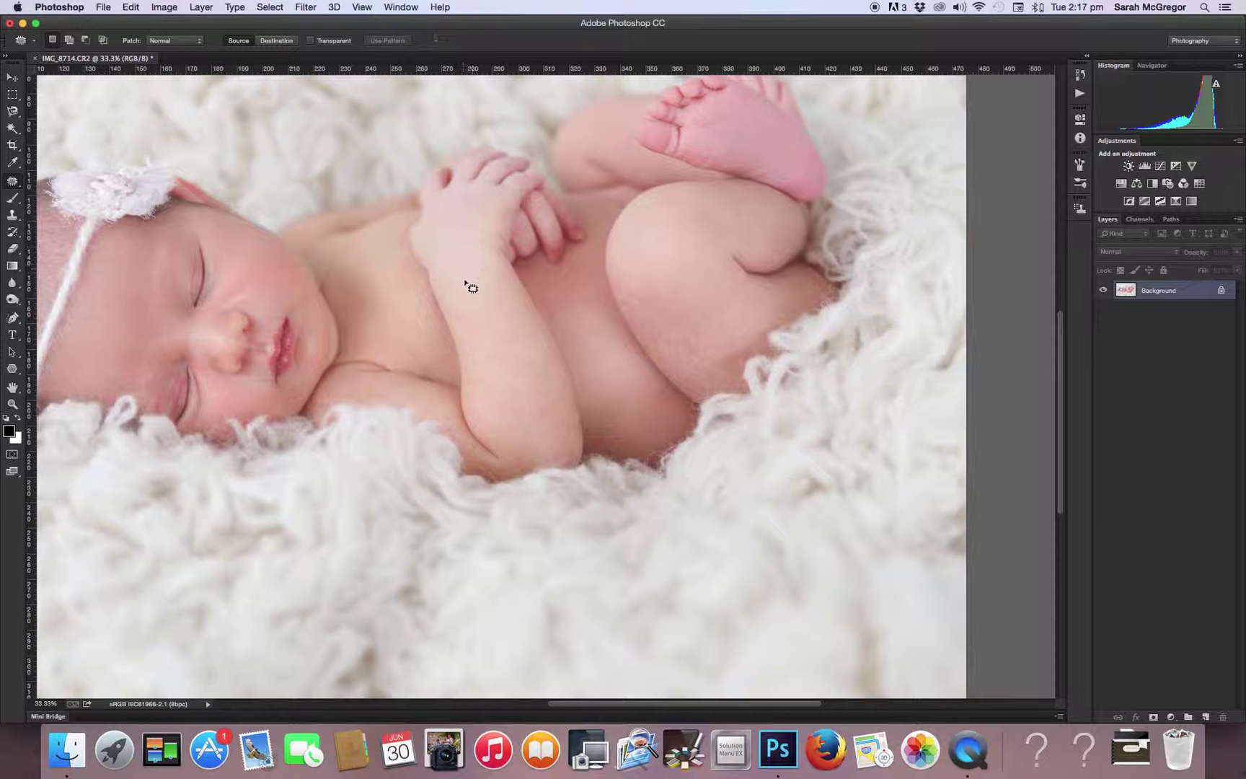
mouse_move(465, 282)
mouse_down()
mouse_move(453, 274)
mouse_move(473, 284)
mouse_move(468, 295)
mouse_up()
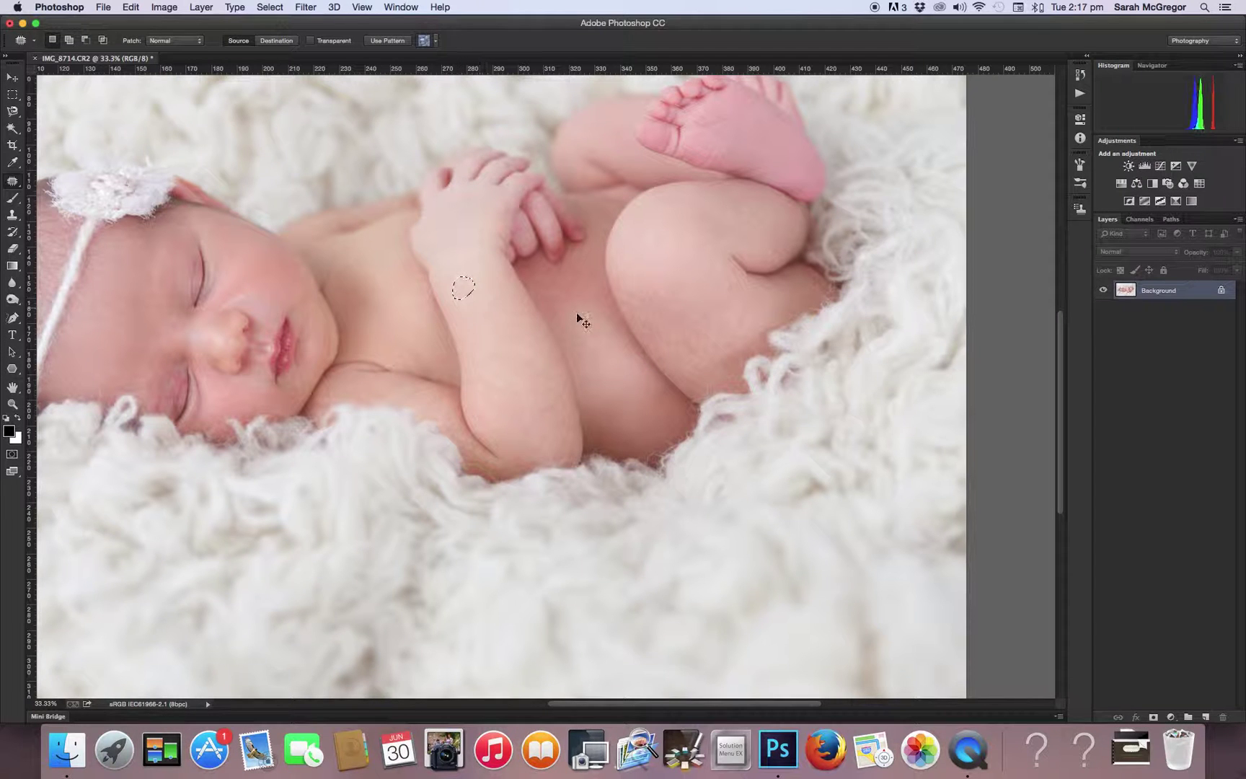
- Patch the reddish skin on the torso below the fingers with cleaner nearby skin and clear the selection
mouse_move(590, 286)
mouse_down()
mouse_move(557, 312)
mouse_move(592, 295)
mouse_move(570, 294)
mouse_move(604, 330)
mouse_up()
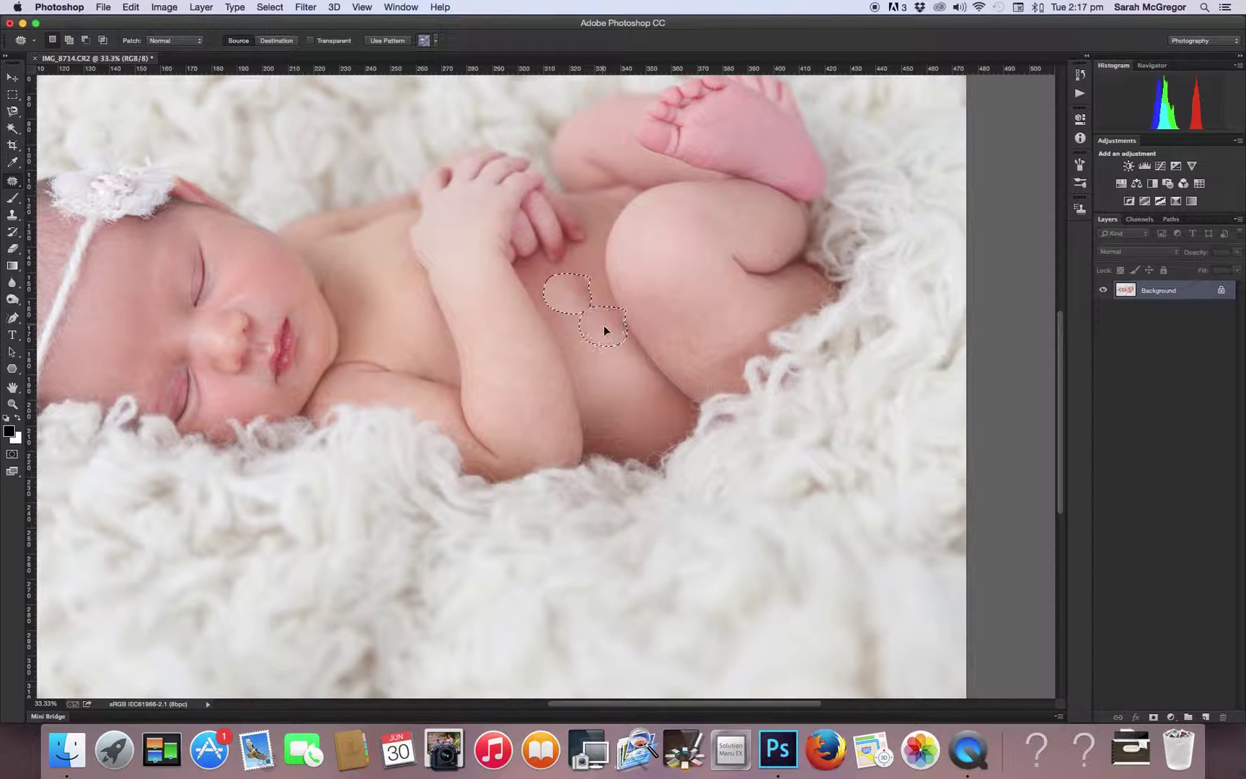
key(super+d)
mouse_move(590, 278)
mouse_down()
mouse_move(565, 290)
mouse_move(595, 285)
mouse_move(579, 289)
mouse_move(591, 327)
mouse_move(551, 307)
mouse_move(558, 332)
mouse_move(562, 318)
mouse_move(585, 326)
mouse_move(562, 288)
mouse_move(554, 322)
mouse_move(555, 284)
mouse_move(551, 301)
mouse_move(601, 306)
mouse_move(559, 309)
mouse_up()
key(super+d)
key(super+d)
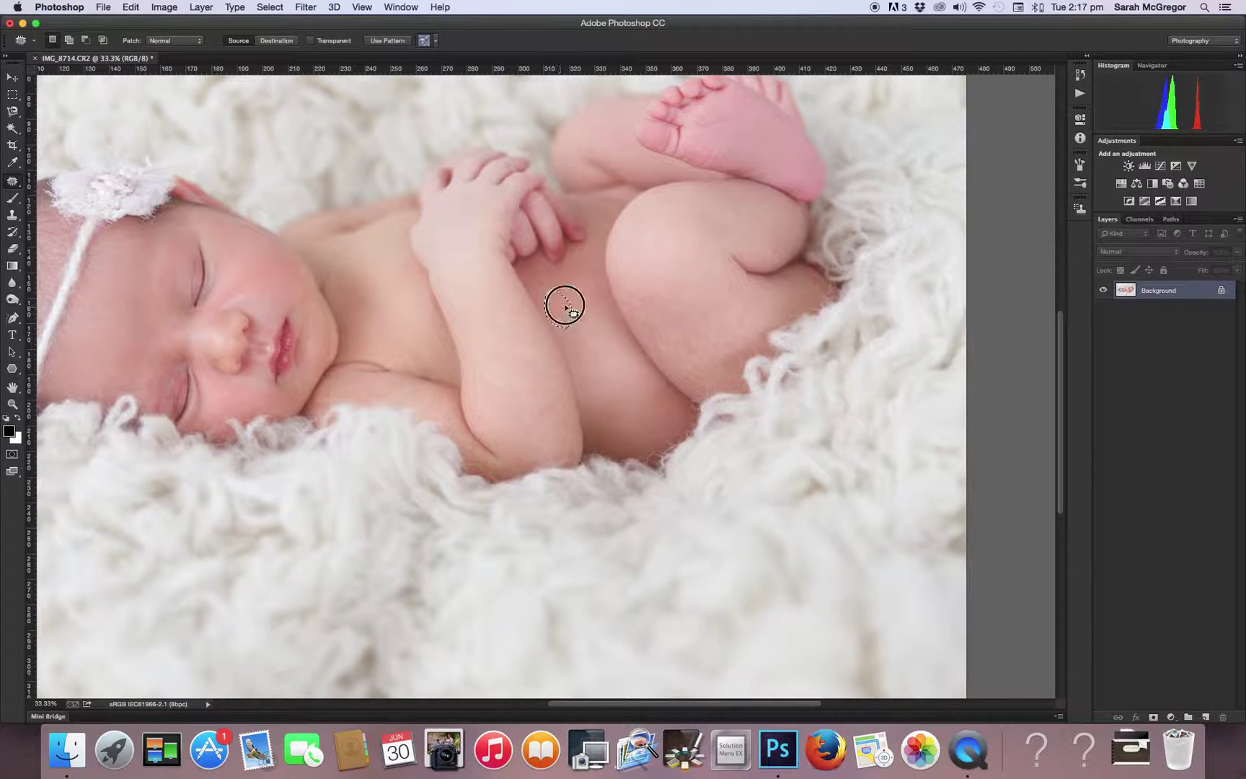
key(super+d)
- Patch the blotchy areas on the baby's thigh with smoother skin from higher up the leg
mouse_move(690, 334)
mouse_down()
mouse_move(705, 364)
mouse_move(703, 333)
mouse_up()
mouse_move(705, 336)
mouse_down()
mouse_move(687, 300)
mouse_move(706, 340)
mouse_move(705, 319)
mouse_up()
key(super+d)
mouse_move(687, 323)
mouse_down()
mouse_move(635, 313)
mouse_move(680, 289)
mouse_move(656, 295)
mouse_move(672, 255)
mouse_move(725, 273)
mouse_move(685, 286)
mouse_move(725, 303)
mouse_move(736, 286)
mouse_move(690, 259)
mouse_up()
key(super+d)
key(super+d)
key(super+d)
mouse_move(647, 333)
mouse_down()
mouse_move(678, 370)
mouse_move(695, 367)
mouse_move(692, 327)
mouse_move(669, 325)
mouse_move(670, 283)
mouse_up()
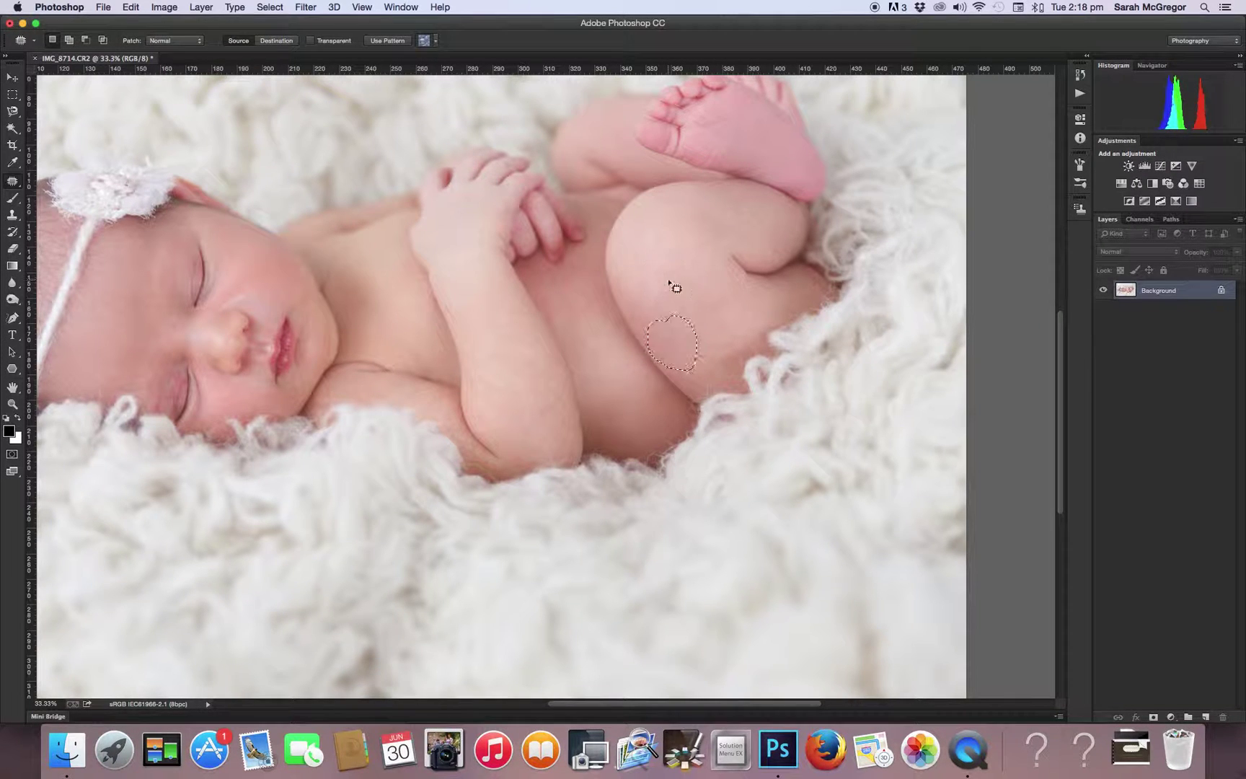
key(super+d)
- Patch the uneven skin on the lower forearm near the elbow and on the upper cheek beside the nose, clearing the selections
mouse_move(551, 409)
mouse_down()
mouse_move(536, 383)
mouse_move(476, 423)
mouse_move(520, 406)
mouse_move(504, 376)
mouse_move(516, 404)
mouse_move(495, 387)
mouse_move(520, 393)
mouse_up()
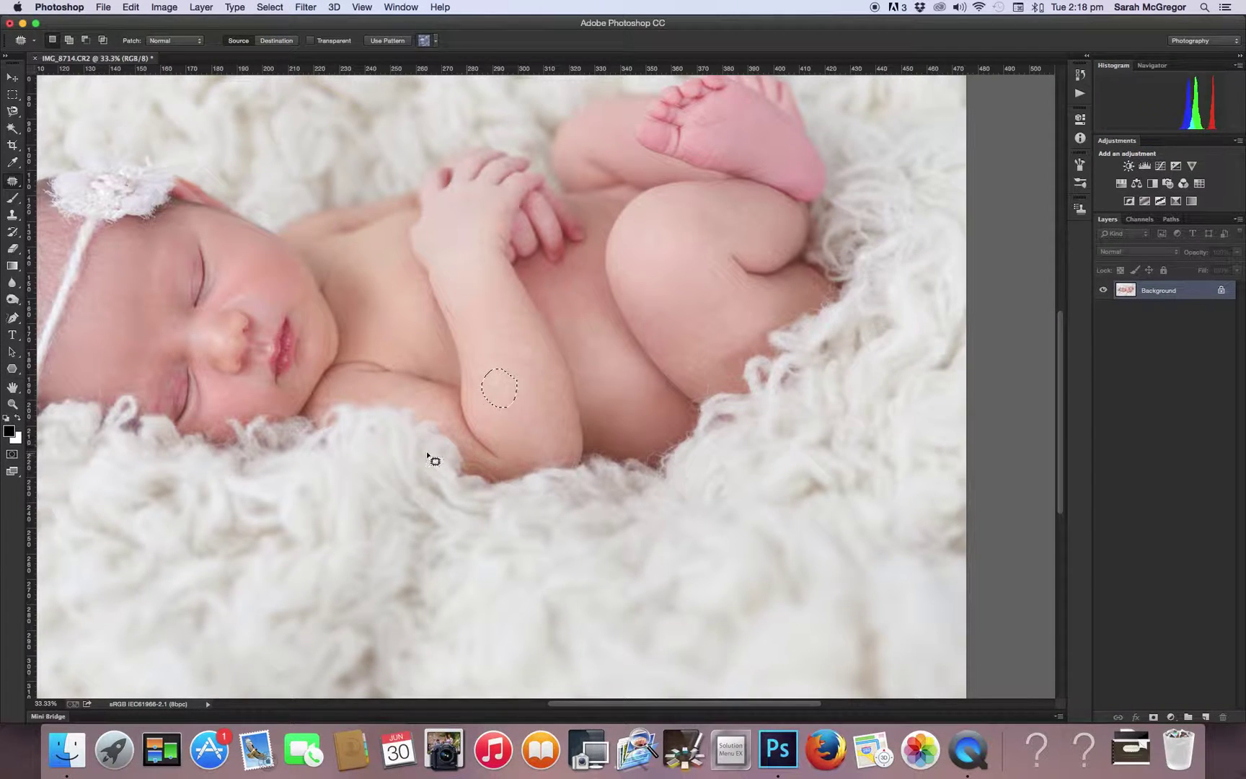
key(super+d)
scroll(408, 373, left, 5)
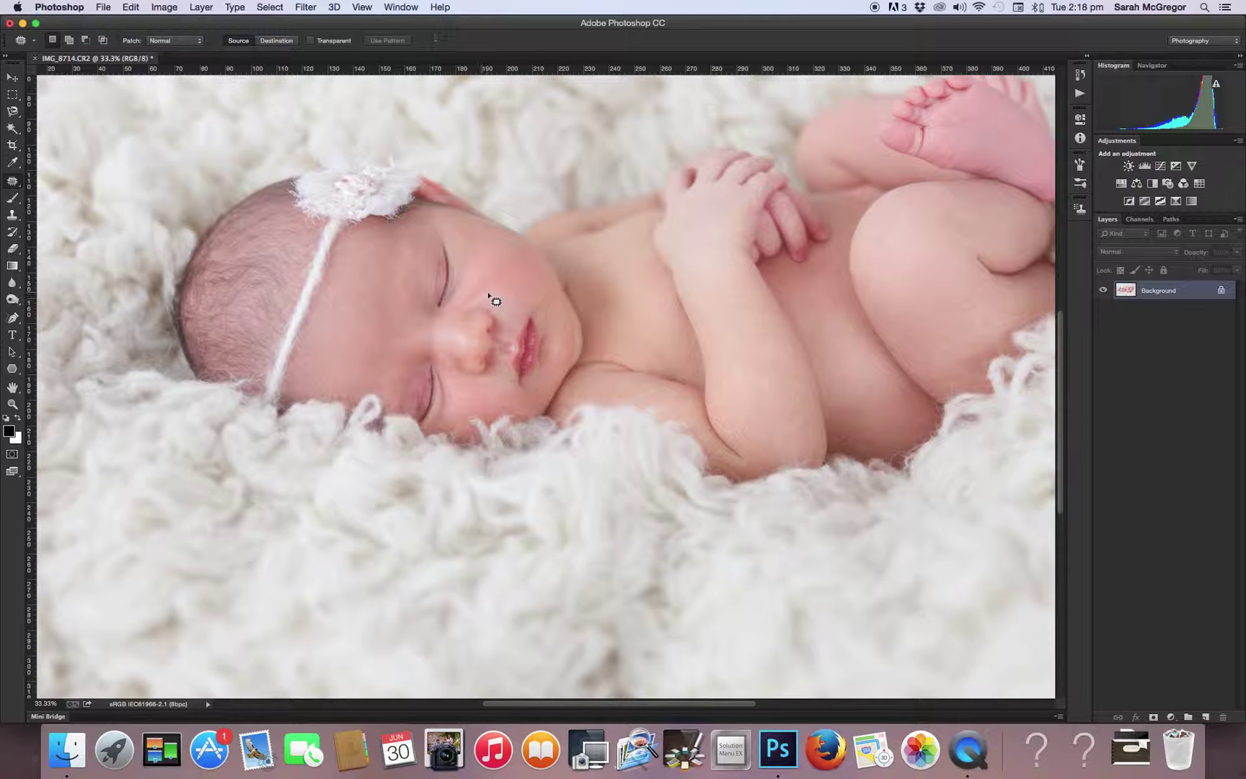
mouse_move(498, 290)
mouse_down()
mouse_move(473, 289)
mouse_move(461, 305)
mouse_move(505, 298)
mouse_move(498, 281)
mouse_move(485, 288)
mouse_move(491, 267)
mouse_up()
click(521, 272)
- Add a Curves adjustment layer and set its black-point target to skin tone ca9c92 sampled between the eyes, without saving it as default
click(1161, 166)
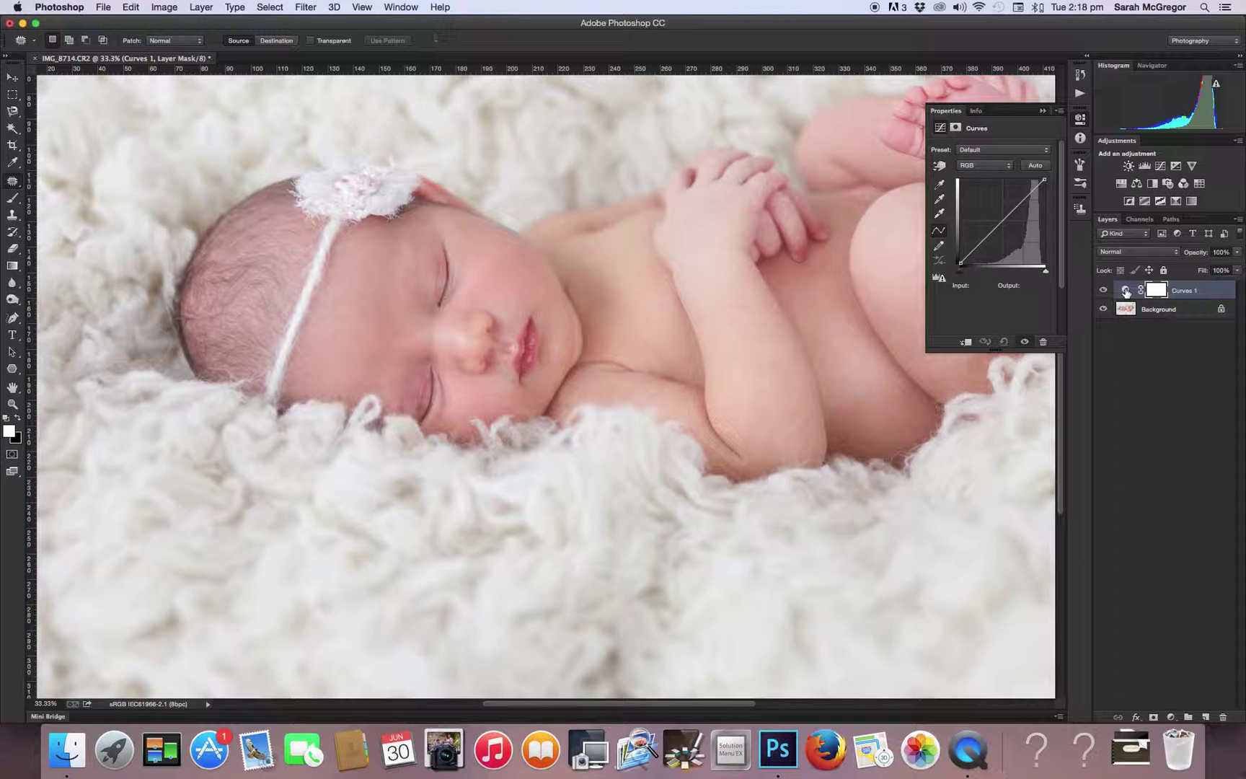
click(1126, 291)
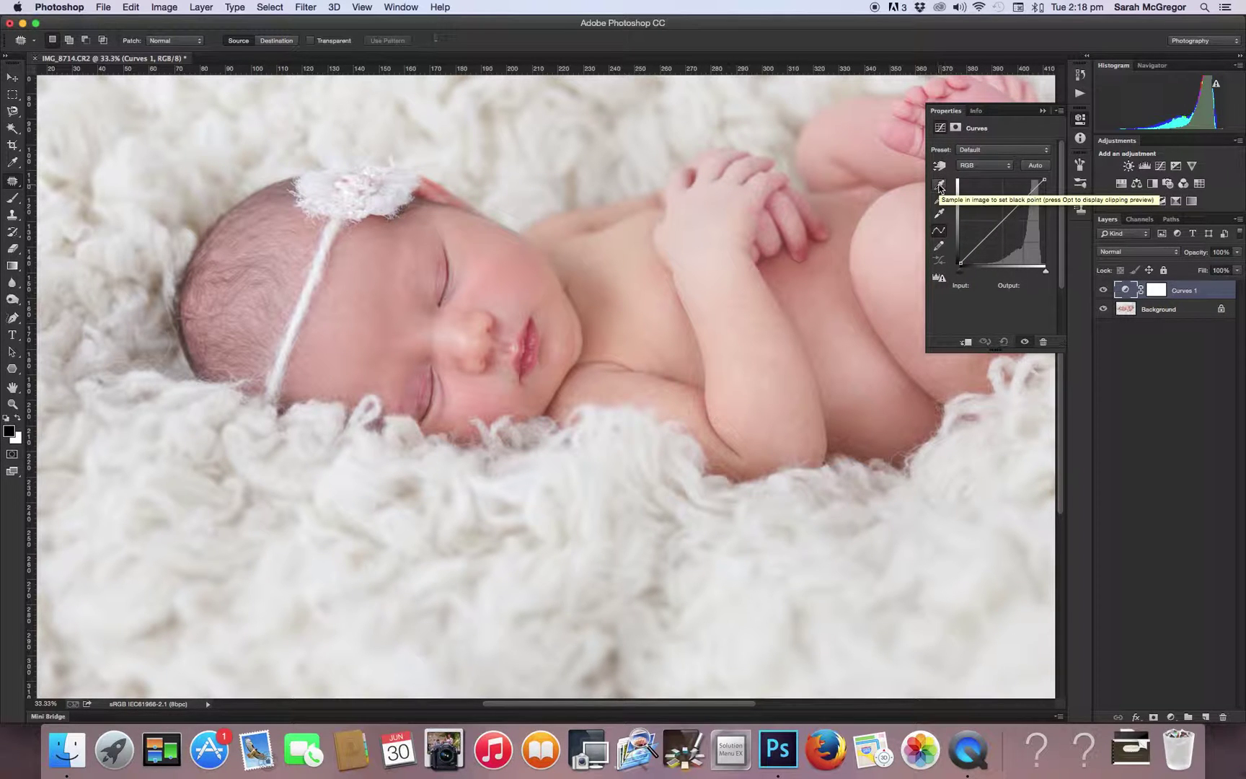
double_click(939, 186)
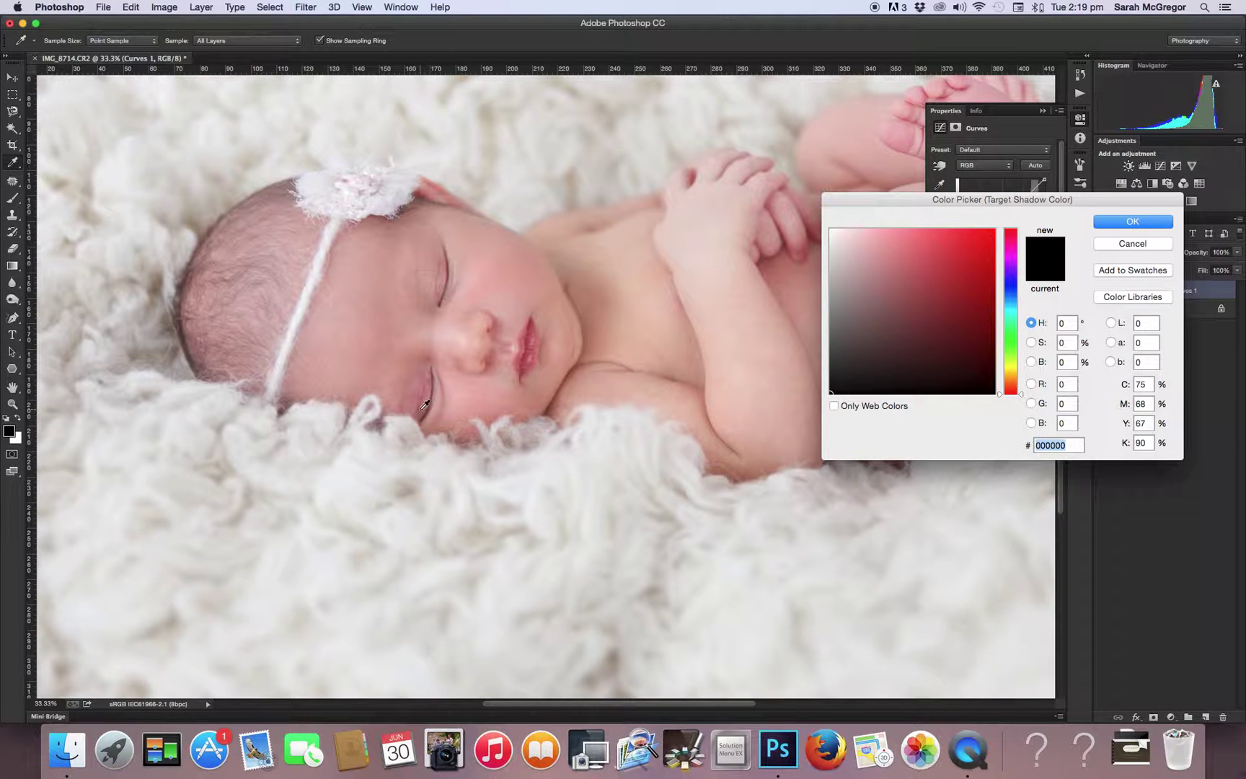
click(433, 292)
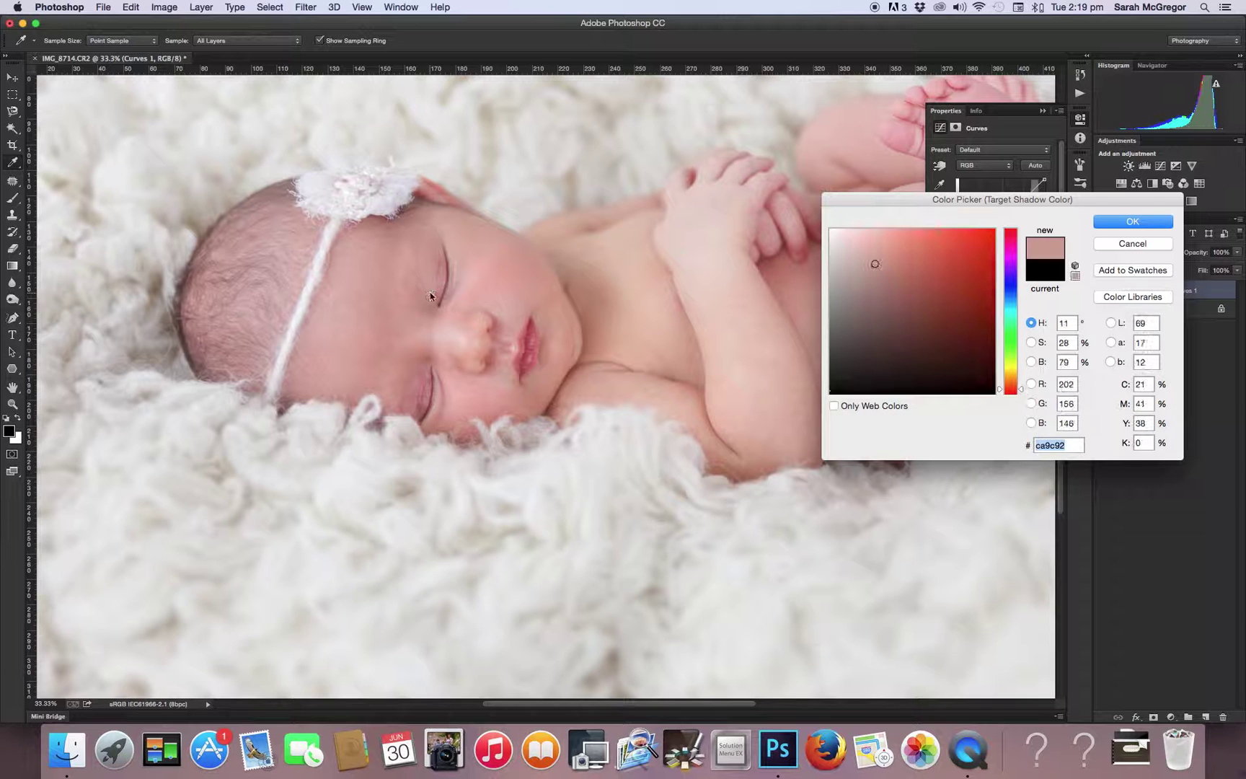
click(1146, 220)
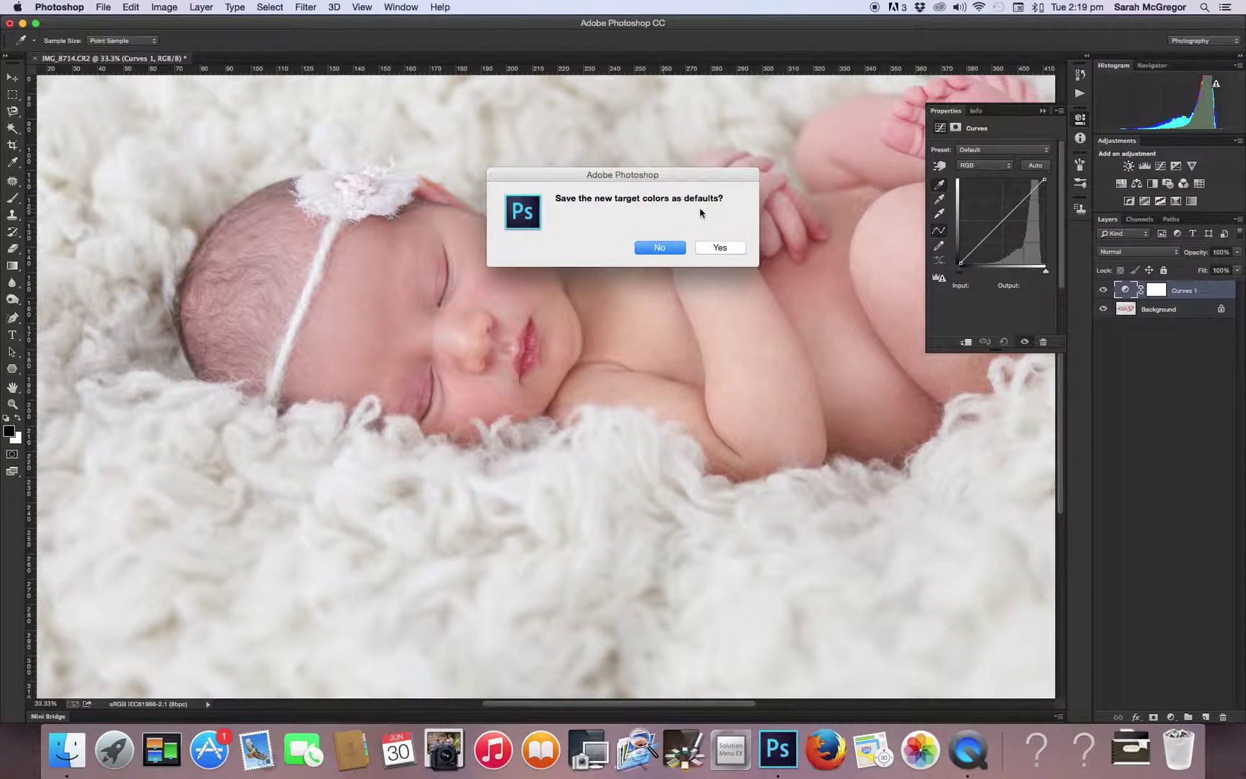
click(659, 248)
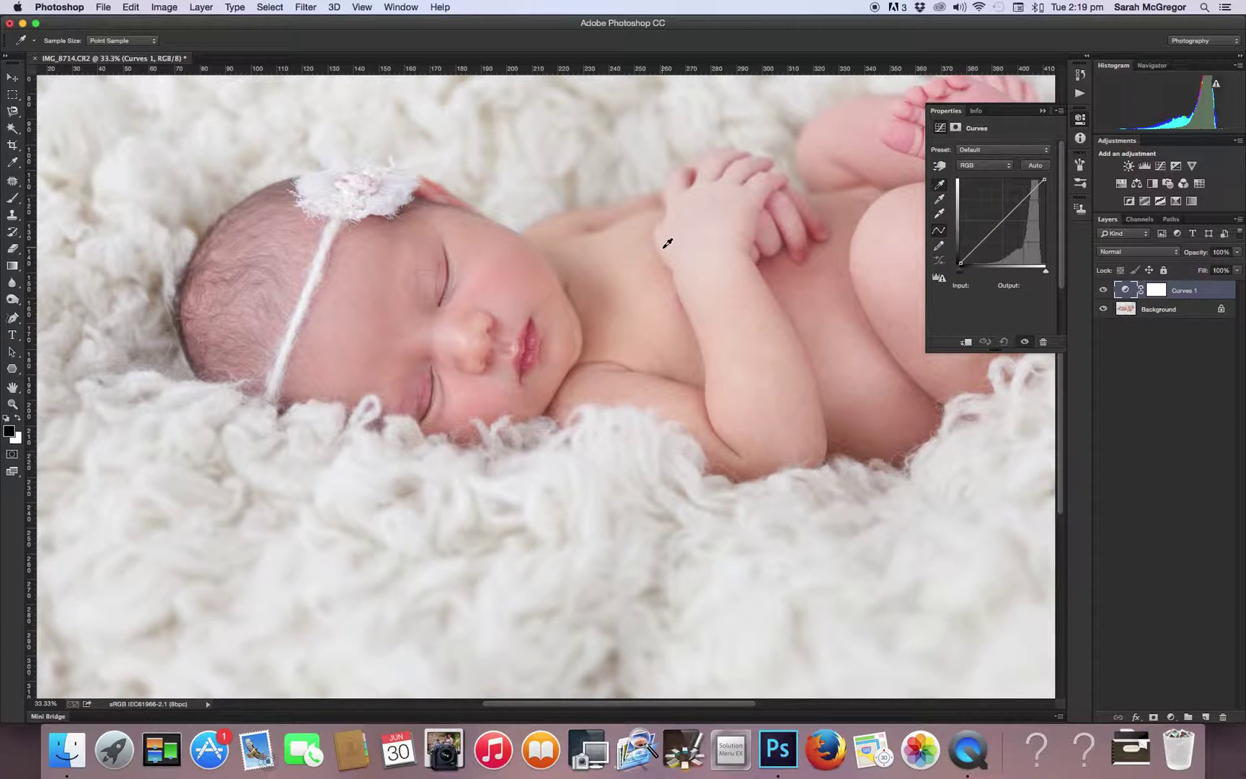
- Sample the reddish lower eyelid as the Curves black point and invert the layer mask to hide the correction
click(428, 379)
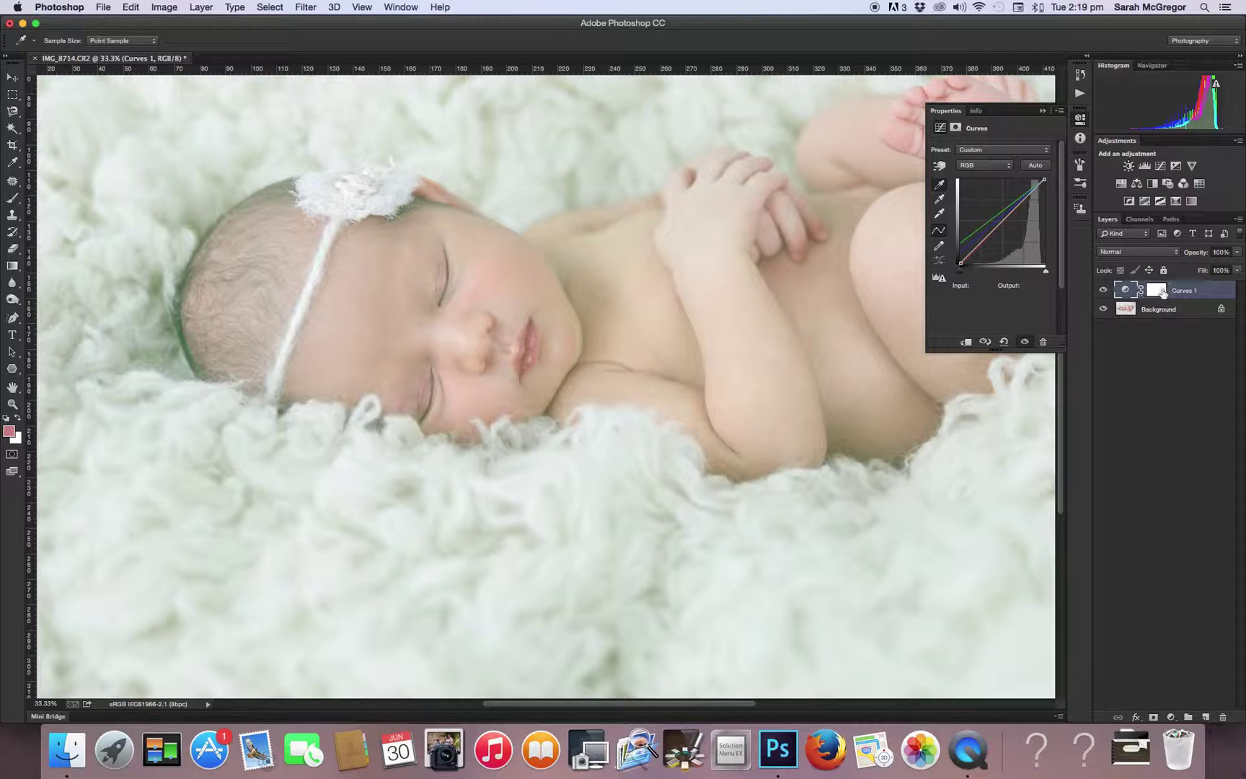
click(1157, 290)
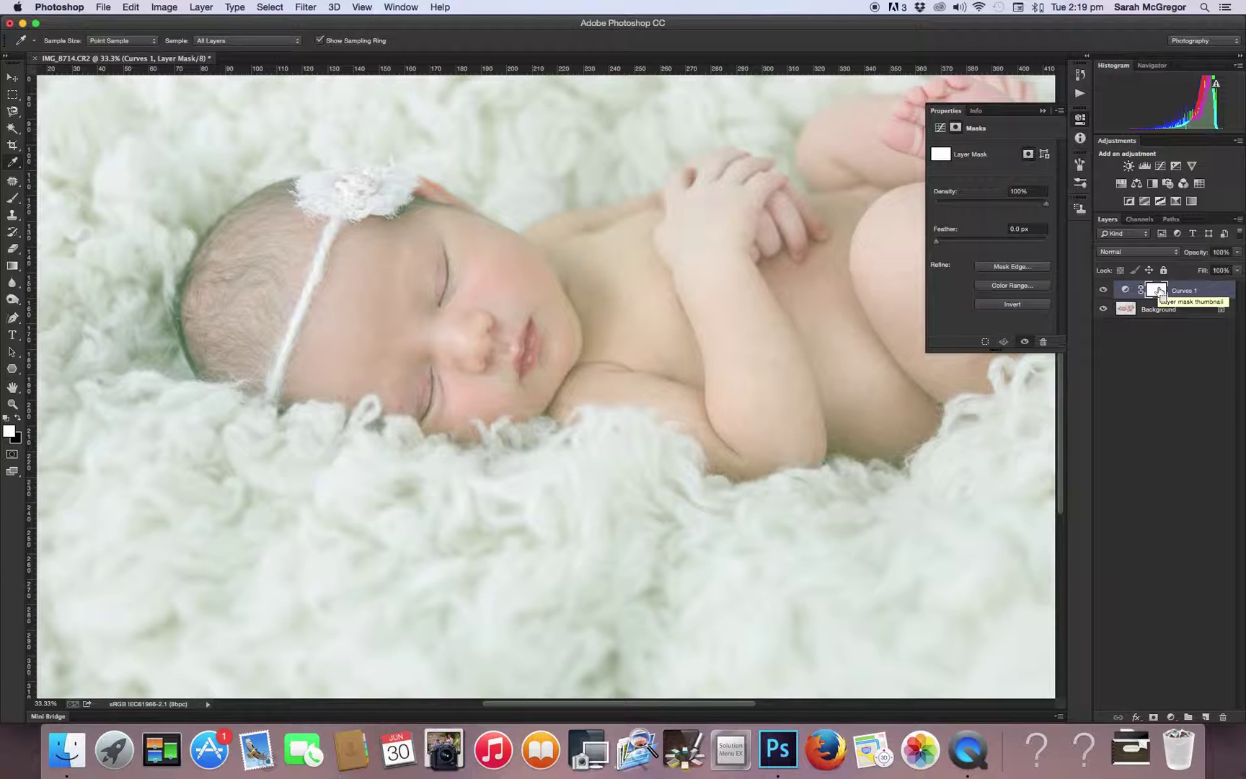
key(super+i)
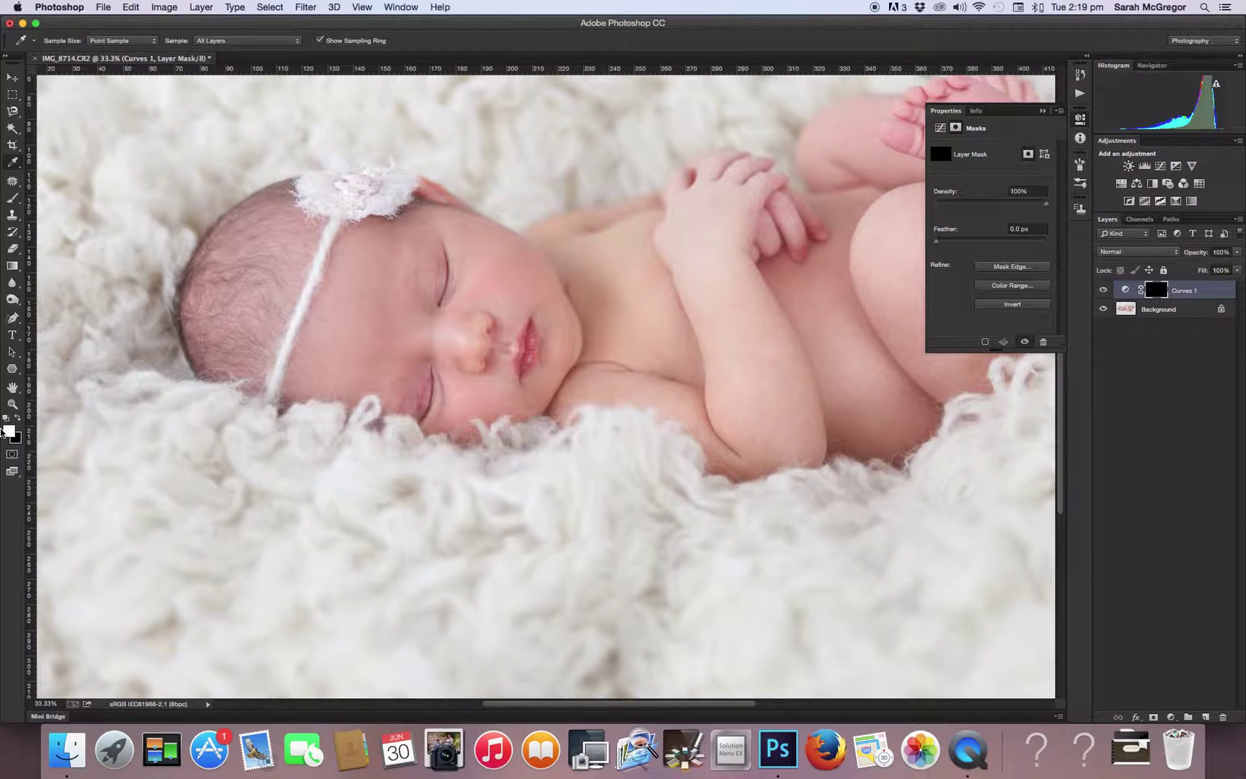
- Paint white on the Curves mask over the red eyelid and surrounding skin with a soft brush at 8% flow
click(12, 404)
drag(412, 408, 412, 408)
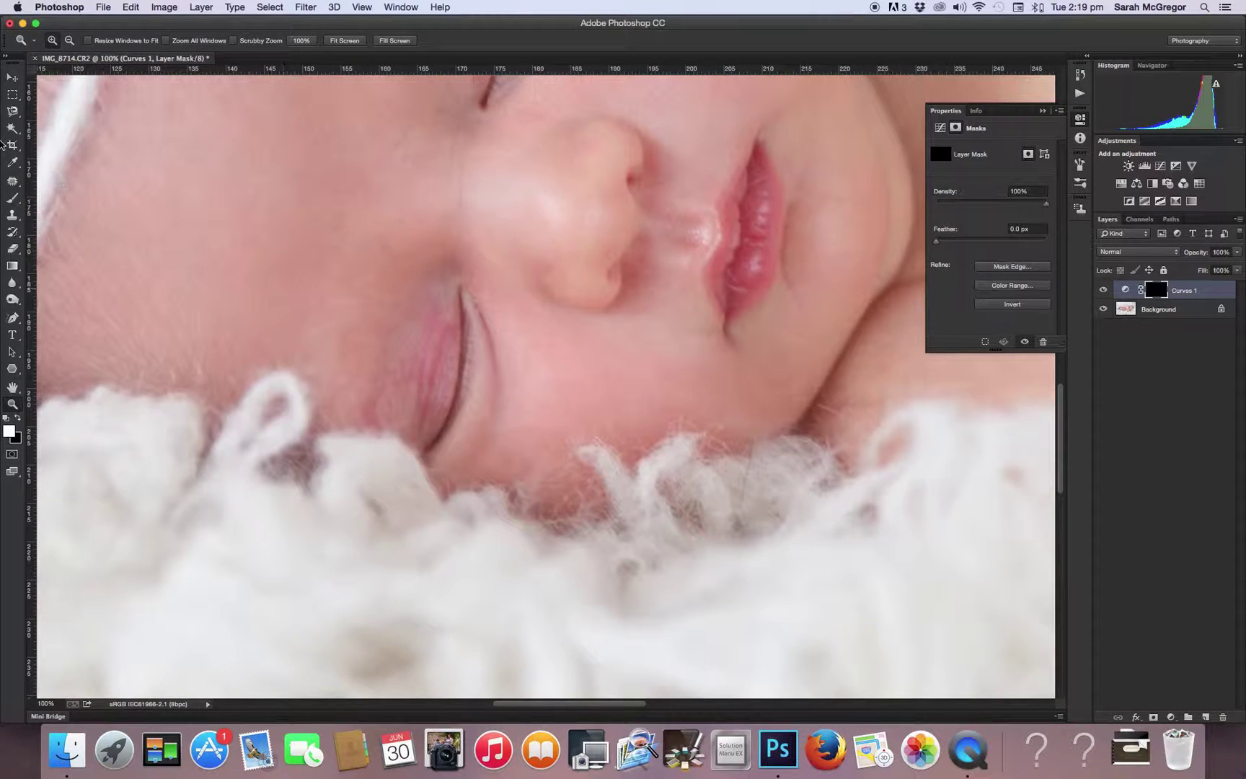
click(13, 199)
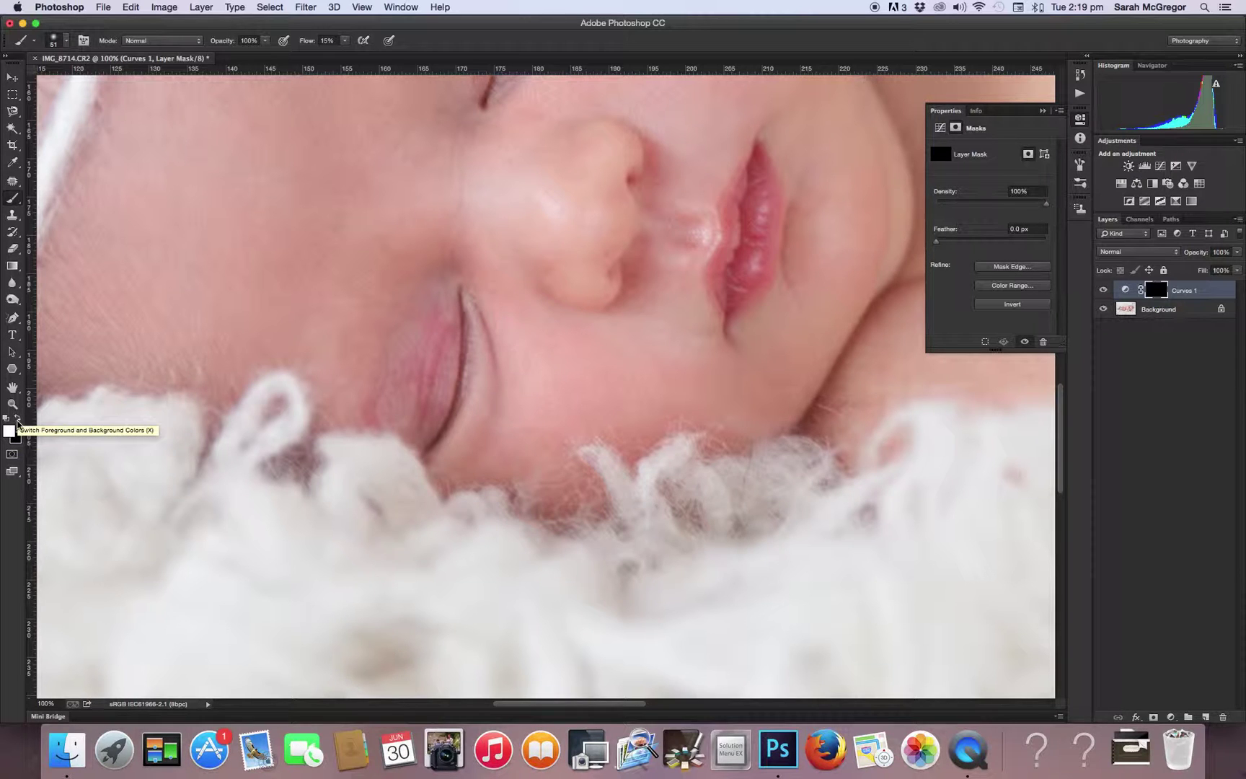
click(18, 418)
click(18, 417)
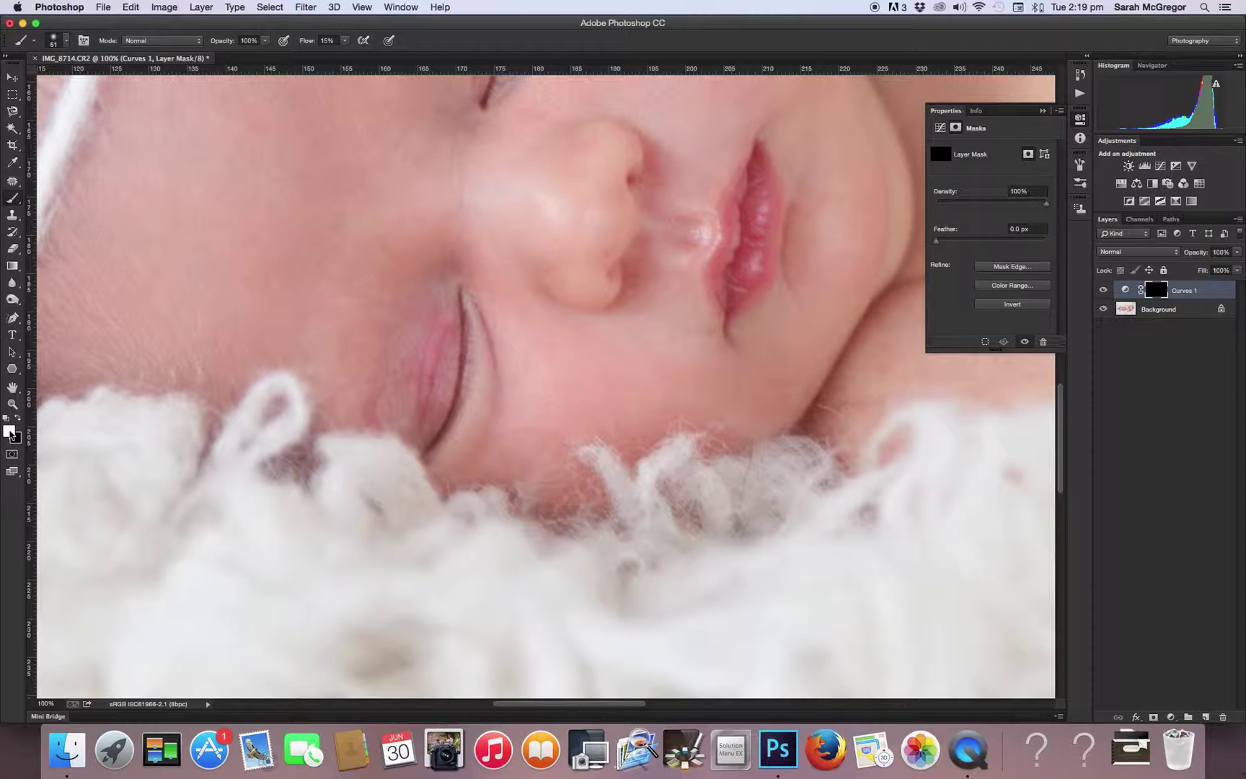
click(10, 432)
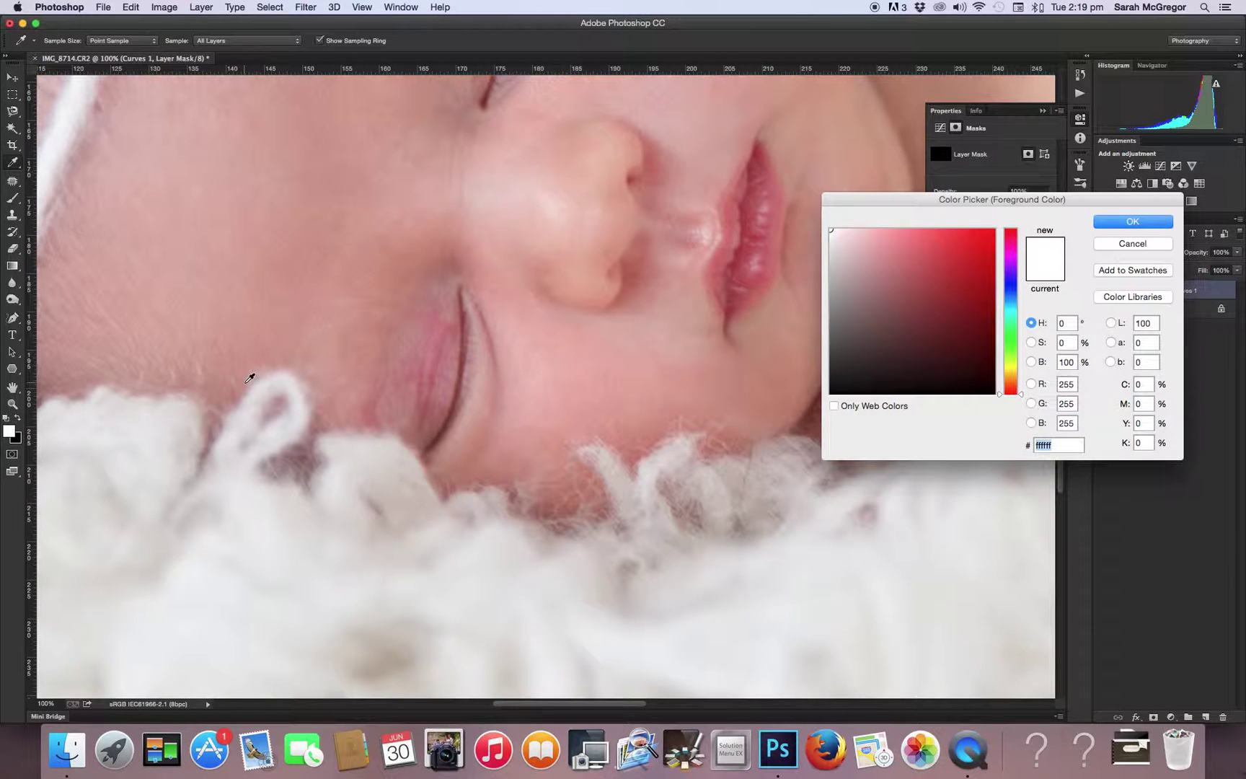
click(1133, 221)
key(b)
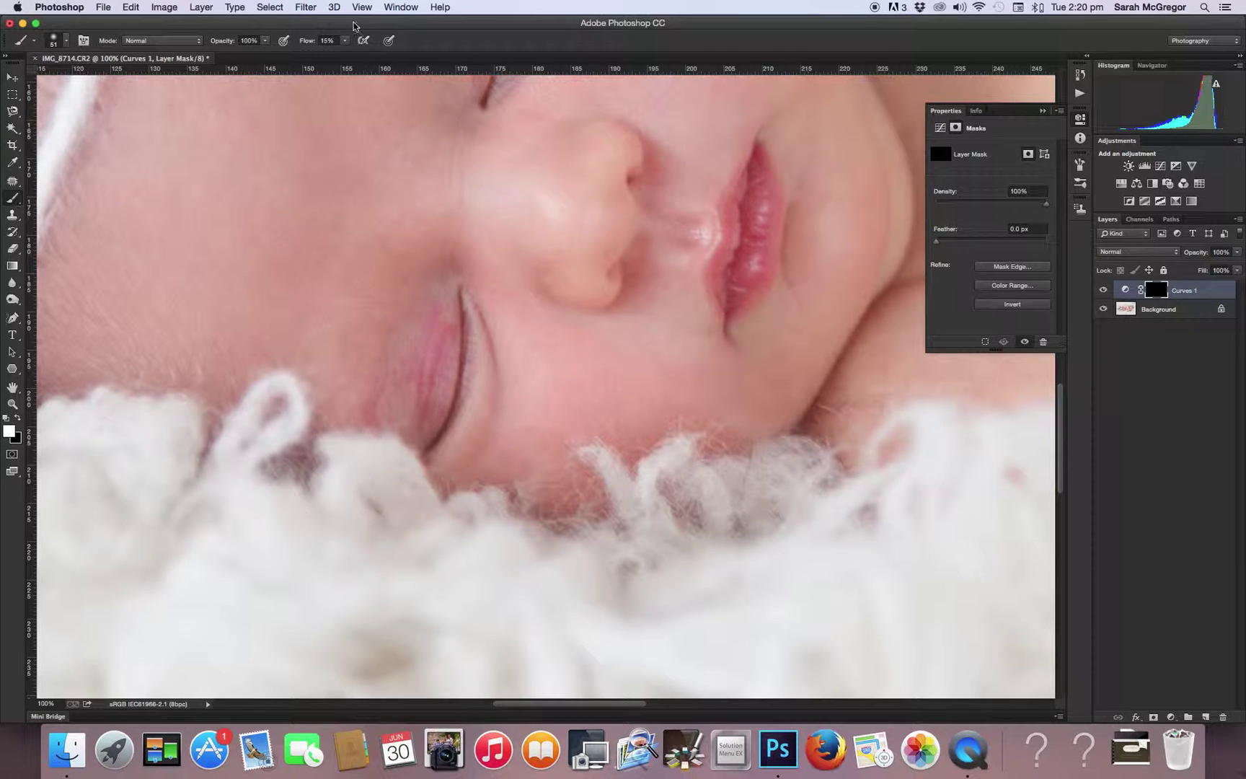
click(344, 40)
mouse_move(431, 320)
mouse_down()
mouse_move(430, 371)
mouse_move(433, 331)
mouse_move(450, 324)
mouse_move(434, 333)
mouse_move(427, 314)
mouse_move(416, 372)
mouse_move(407, 364)
mouse_move(406, 387)
mouse_move(423, 380)
mouse_move(421, 423)
mouse_move(440, 399)
mouse_move(442, 342)
mouse_up()
drag(370, 387, 372, 401)
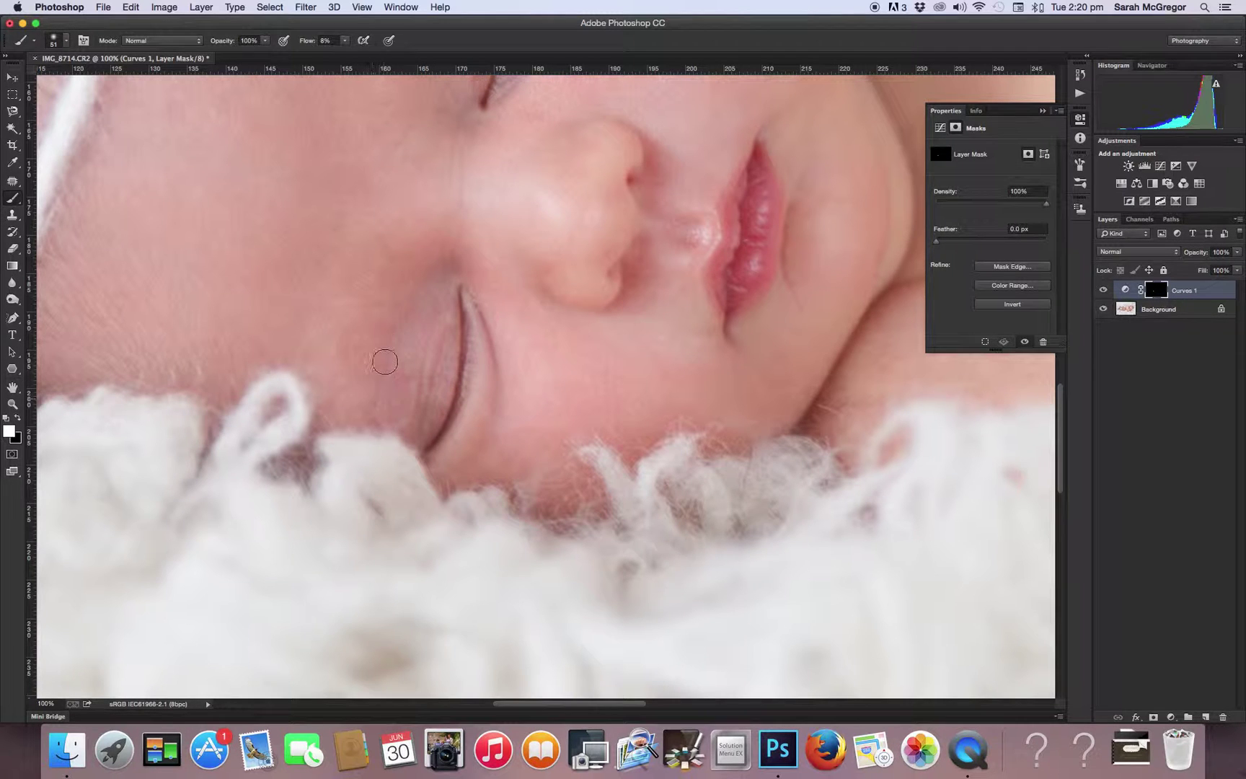
- Compare the whole image with and without the eyelid Curves layer, and flatten the image
click(11, 405)
alt+click(376, 179)
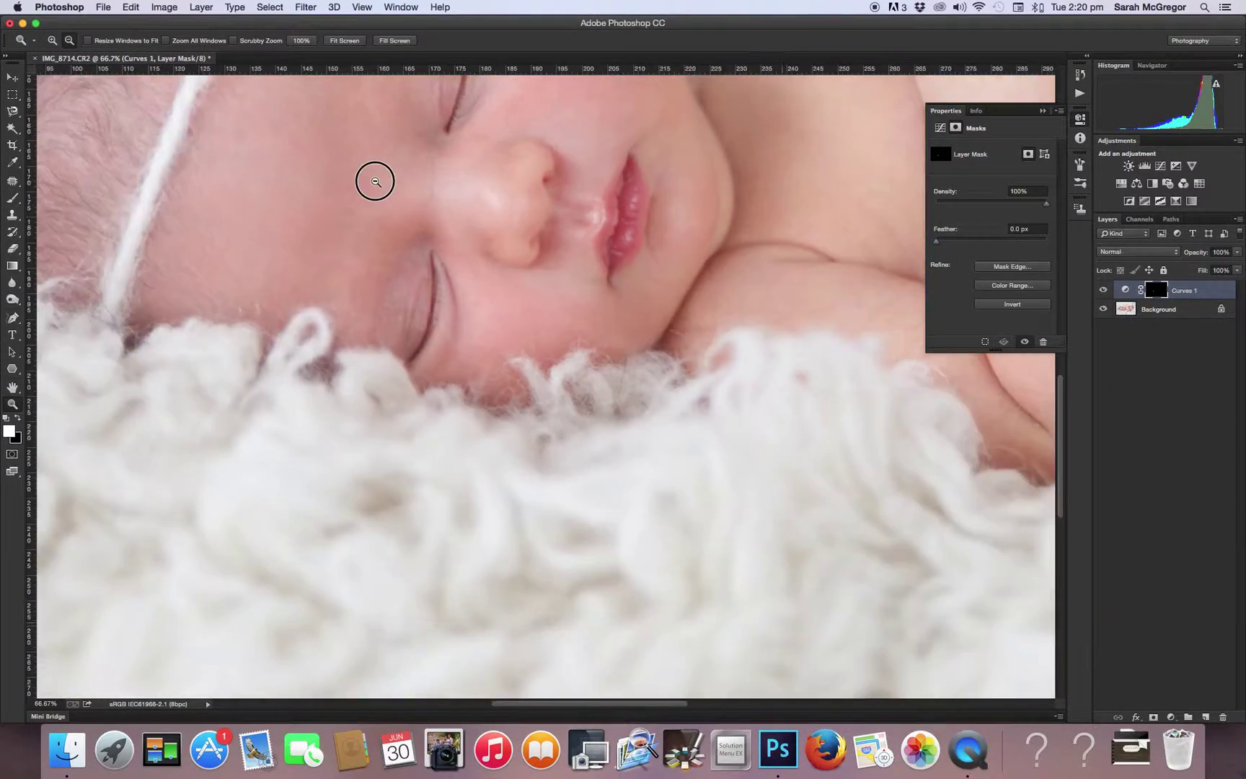
alt+click(376, 181)
alt+click(376, 182)
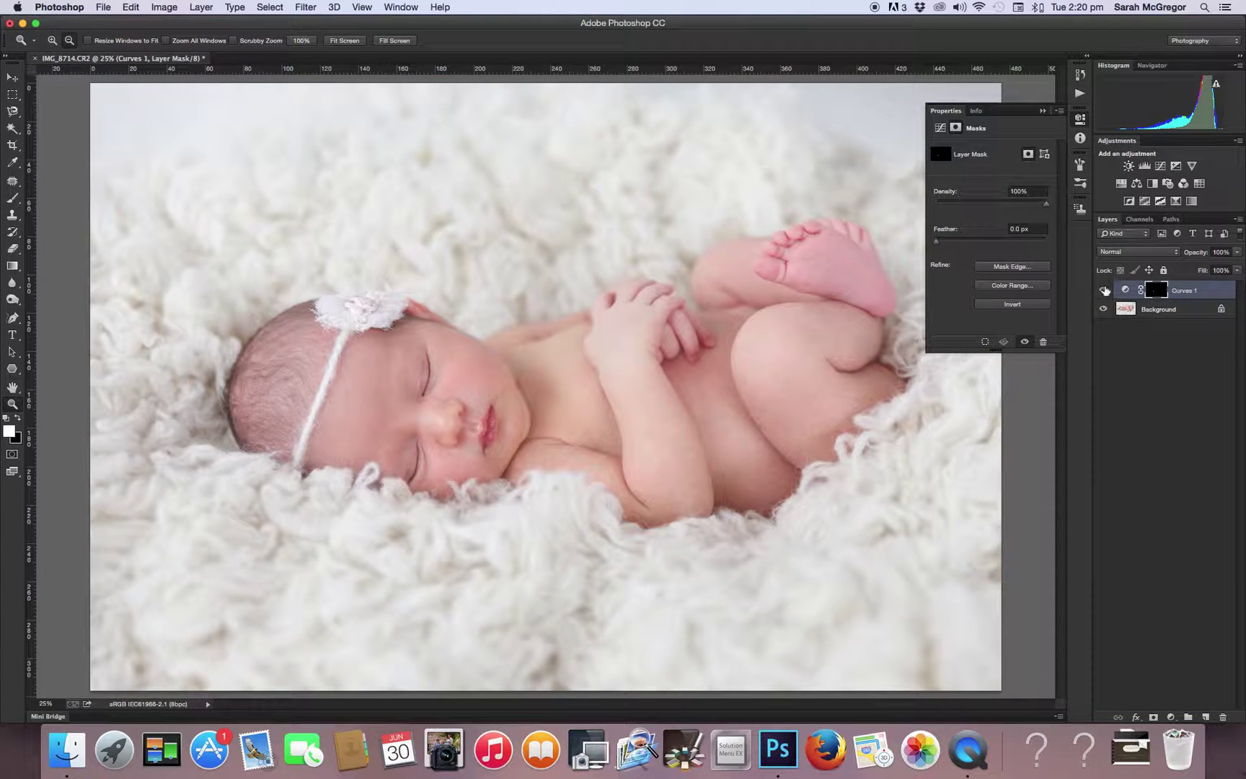
click(1104, 291)
click(1104, 290)
click(207, 7)
click(260, 467)
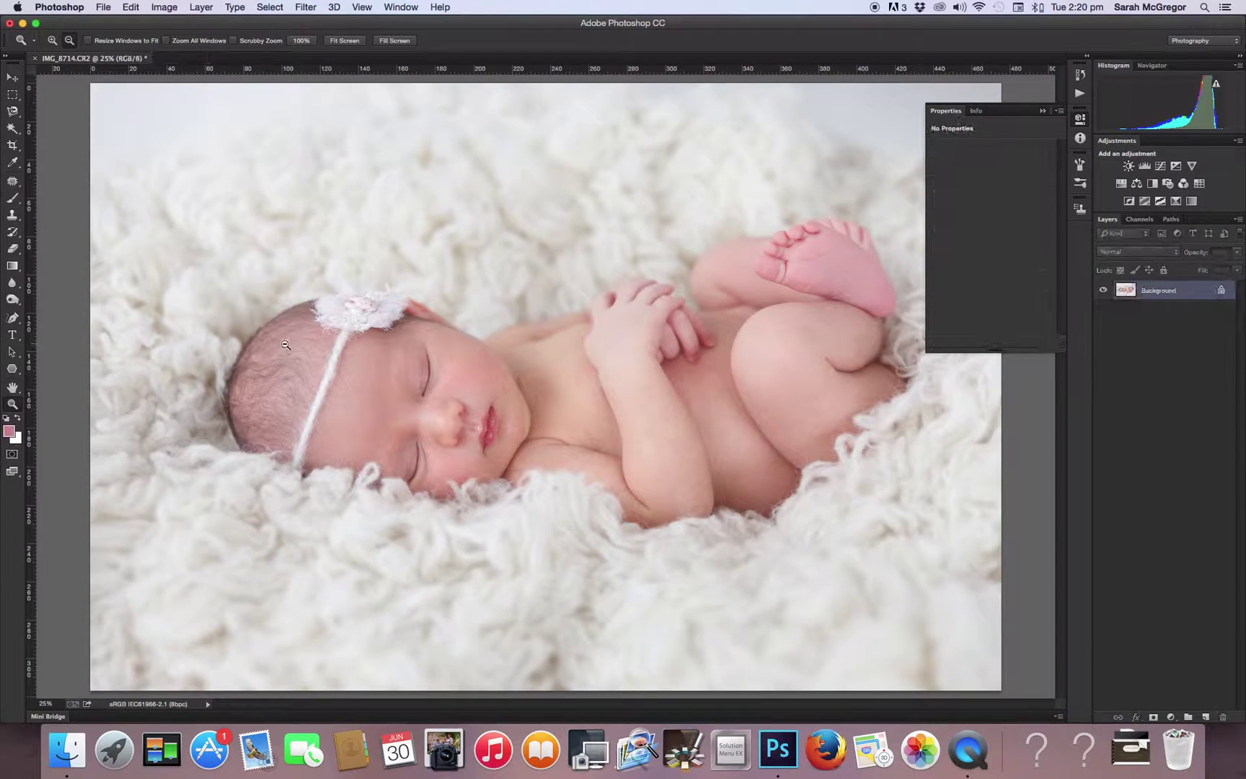
- Add a new Curves adjustment layer and set its black-point target to a skin tone sampled from the bent leg, without saving defaults
click(1163, 168)
click(1122, 291)
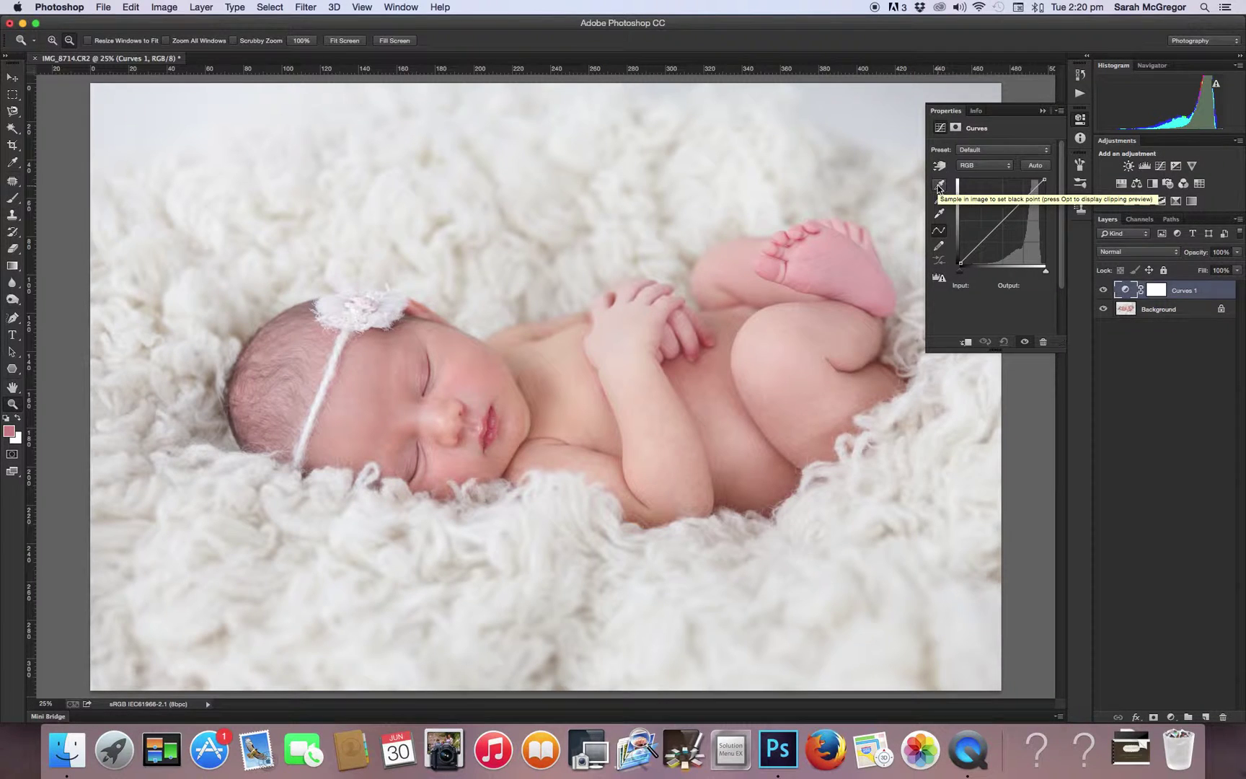
double_click(939, 186)
drag(928, 202, 1028, 183)
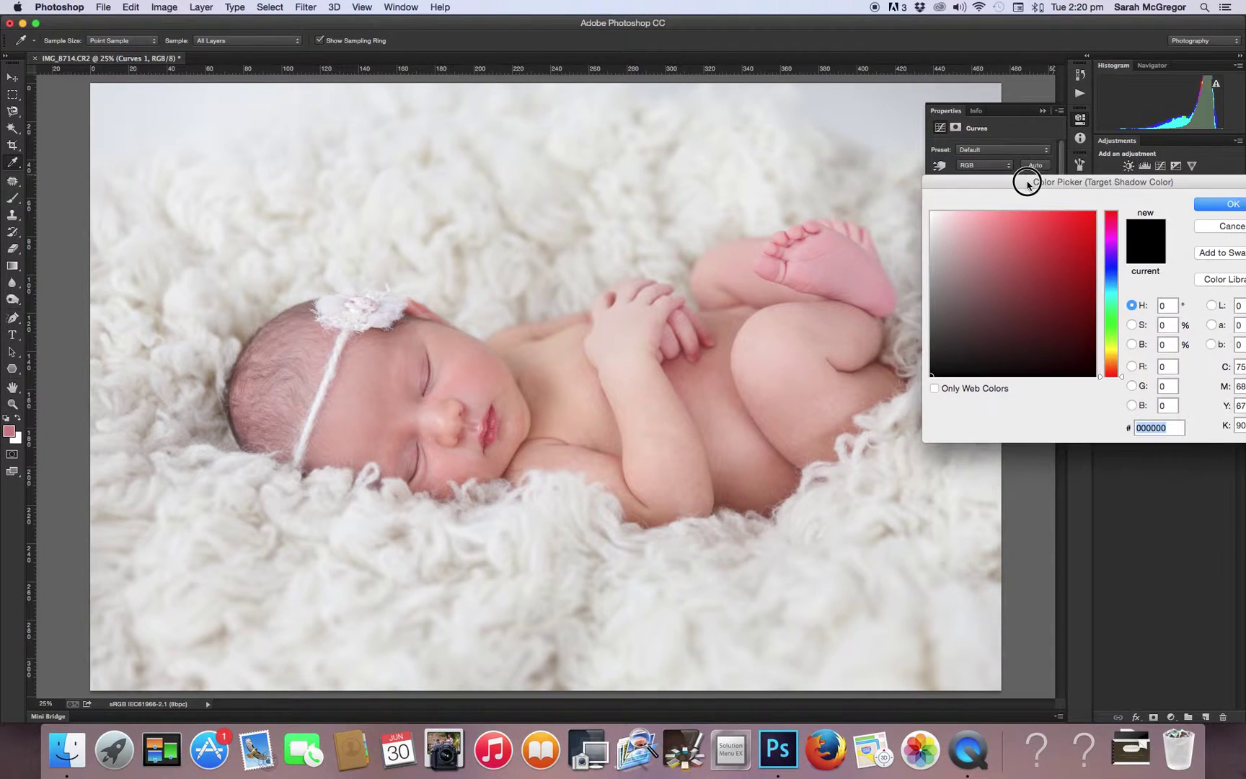
click(827, 325)
click(1228, 204)
click(661, 248)
- Sample the pink sole of the foot as the Curves black point and invert the layer mask
click(847, 266)
click(1156, 292)
key(super+i)
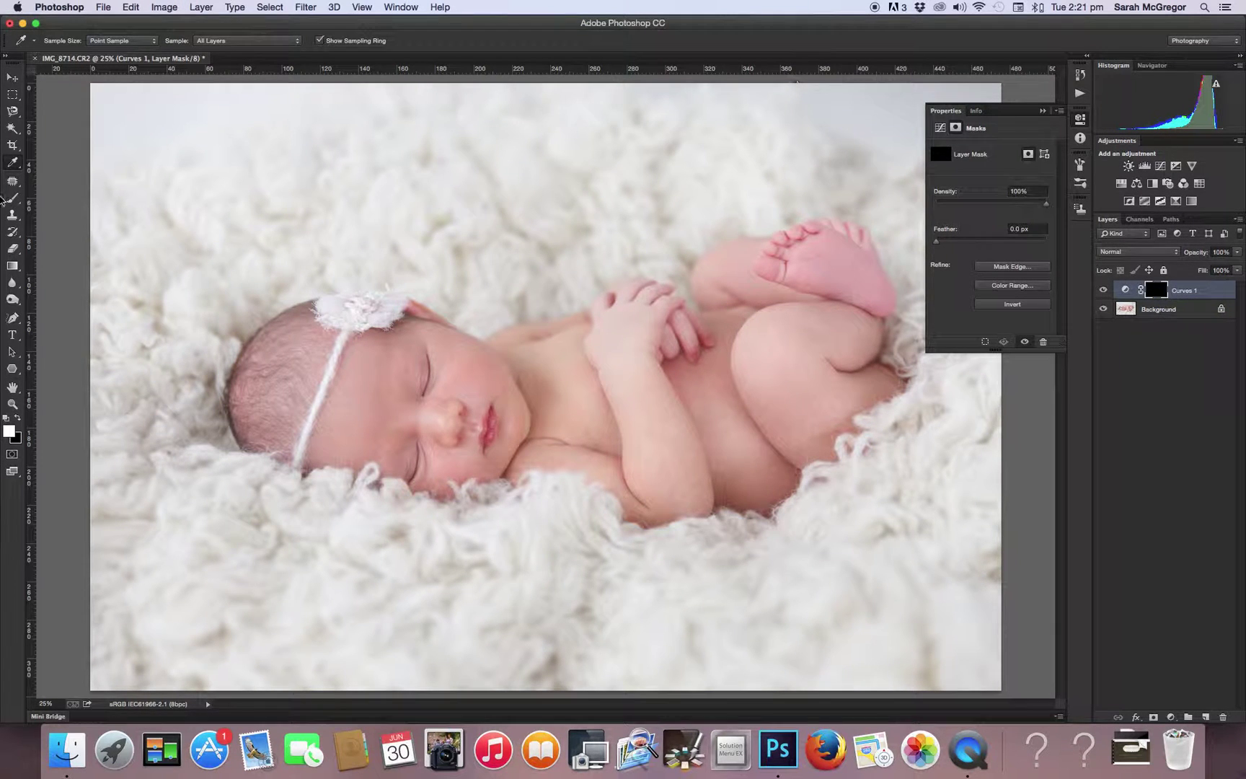
- Paint the Curves correction onto the pink foot through the mask using a larger brush at 8% flow
click(12, 198)
click(66, 41)
drag(130, 79, 145, 80)
click(842, 254)
mouse_move(841, 255)
mouse_down()
mouse_move(799, 243)
mouse_move(772, 268)
mouse_move(785, 255)
mouse_move(771, 262)
mouse_move(862, 288)
mouse_move(780, 272)
mouse_move(907, 317)
mouse_move(875, 283)
mouse_move(882, 307)
mouse_move(836, 232)
mouse_move(843, 246)
mouse_move(790, 258)
mouse_move(799, 236)
mouse_move(787, 225)
mouse_move(767, 262)
mouse_move(784, 283)
mouse_move(824, 279)
mouse_move(886, 313)
mouse_move(843, 246)
mouse_move(797, 236)
mouse_move(760, 264)
mouse_move(879, 286)
mouse_move(790, 270)
mouse_up()
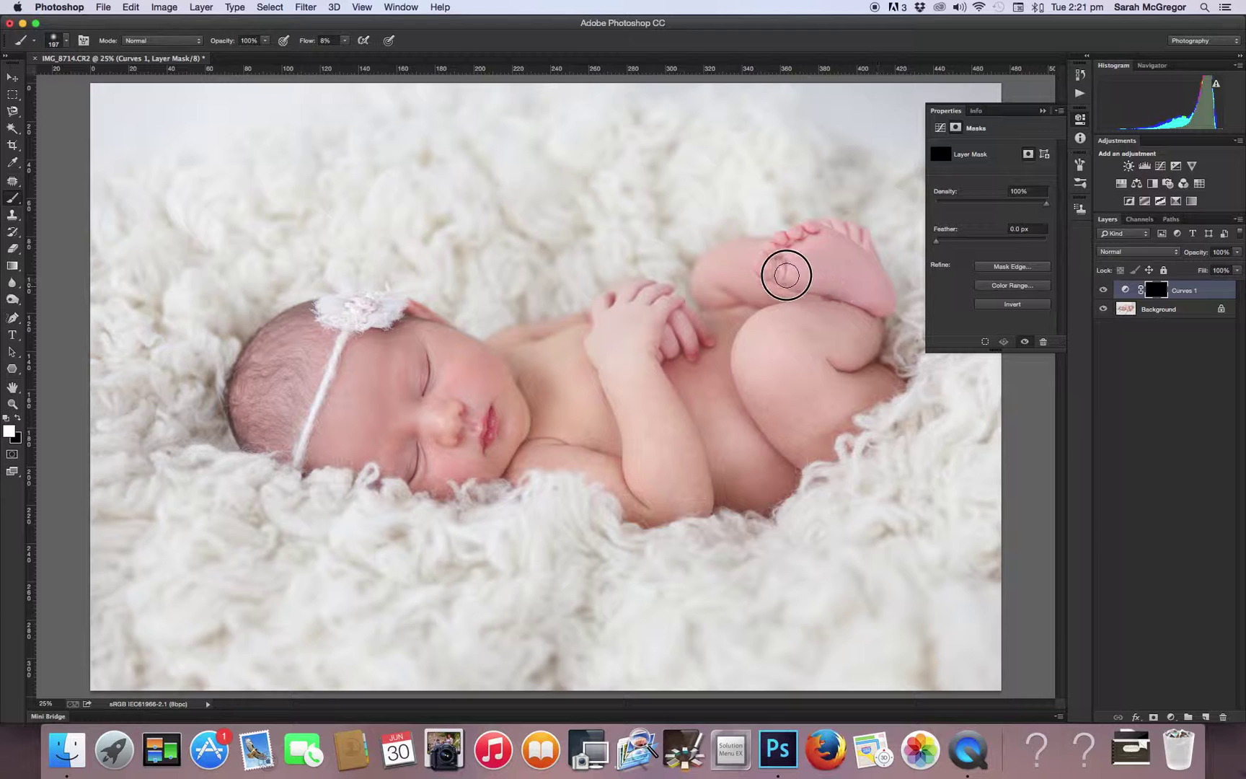
- Flatten the foot's Curves correction into the background layer
click(11, 404)
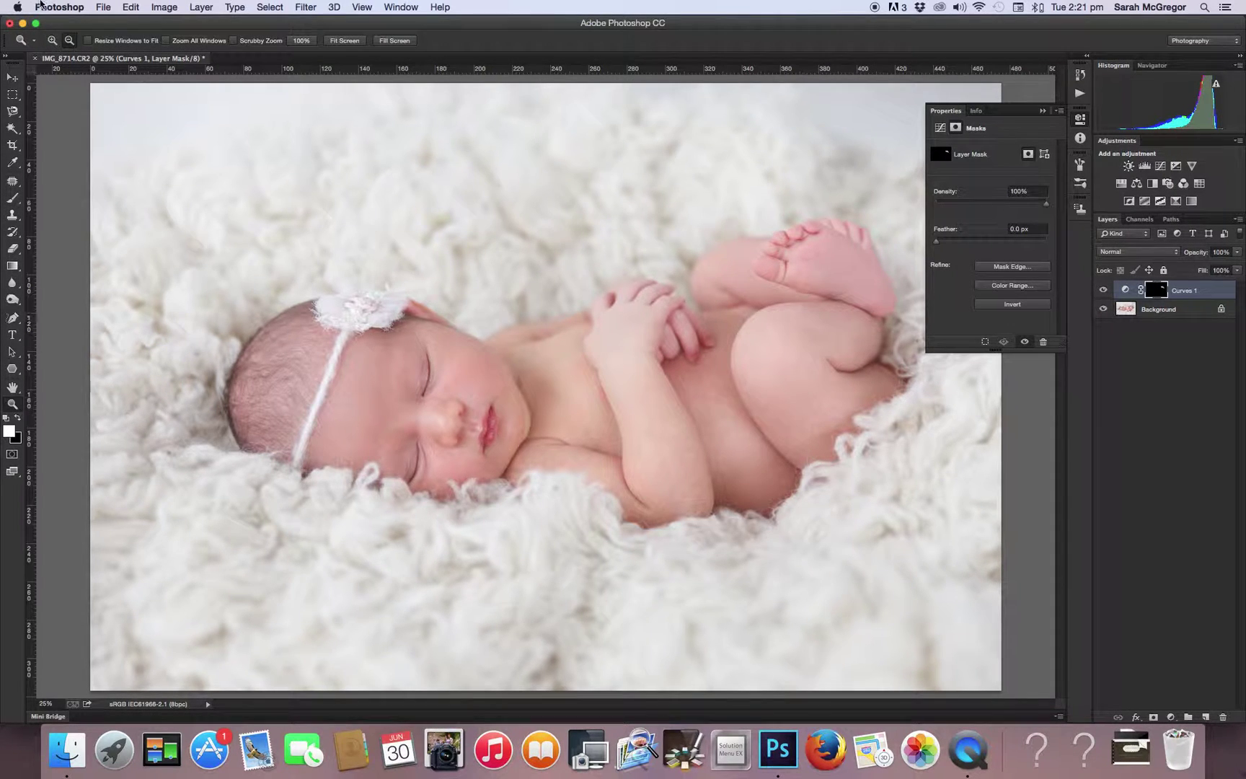
alt+click(531, 332)
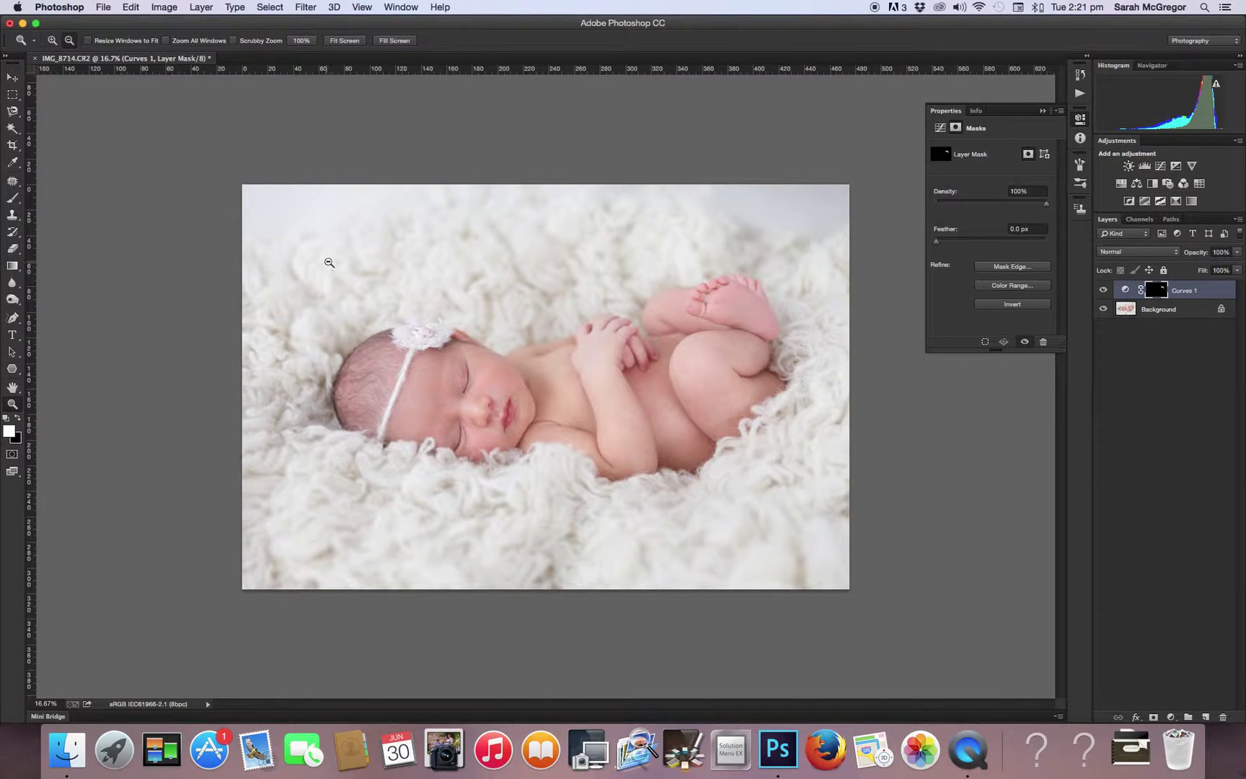
click(200, 8)
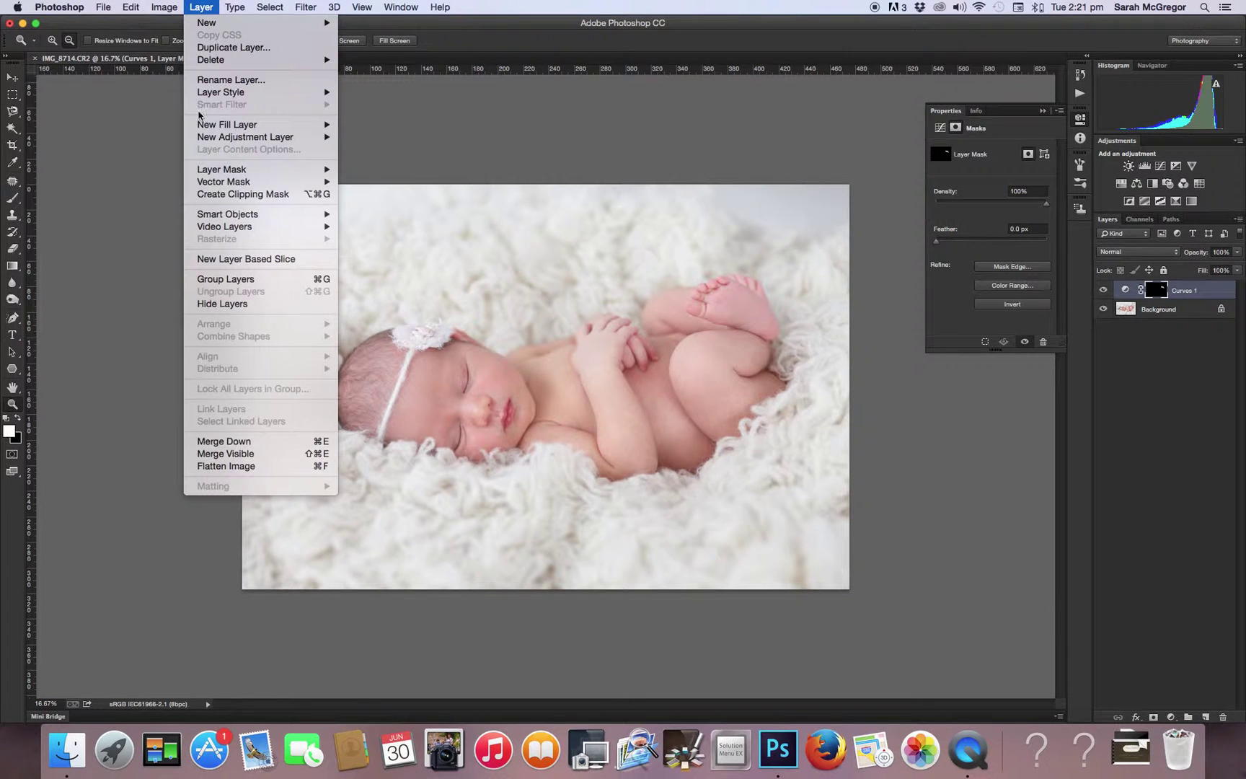
click(227, 467)
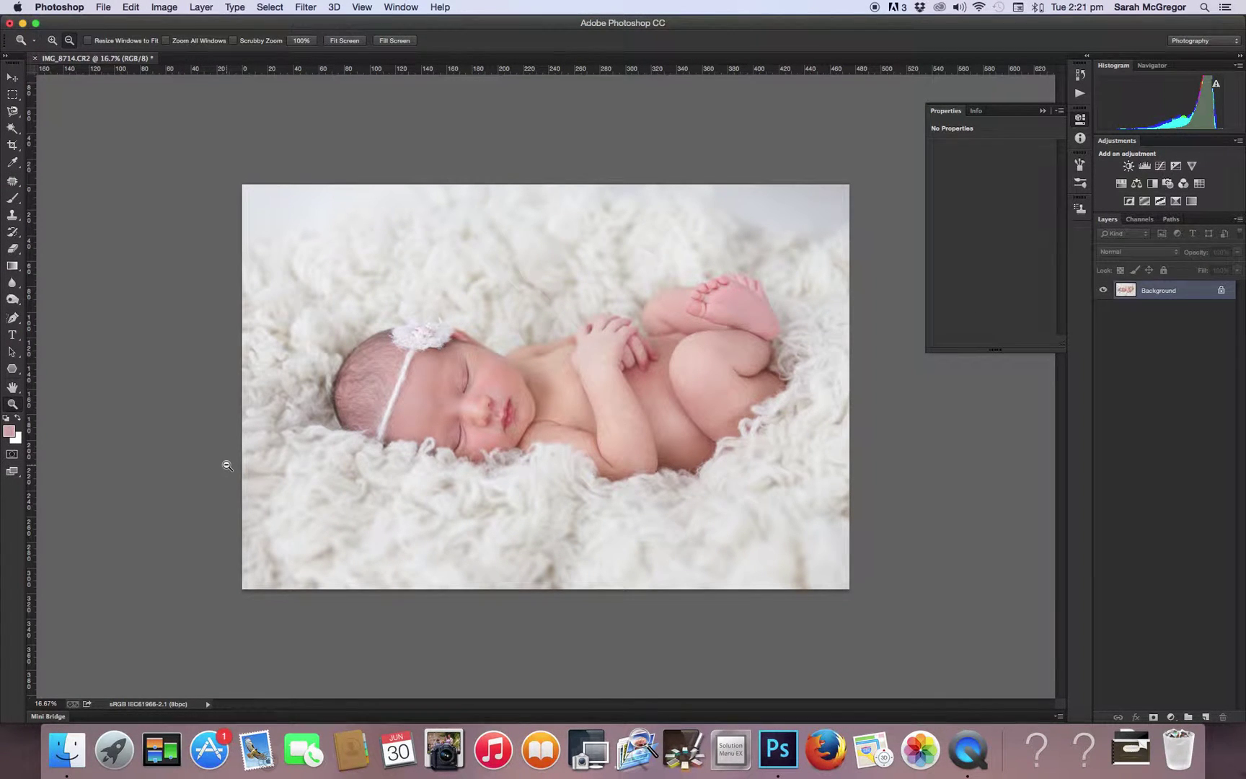
- Duplicate the background layer, keeping the suggested name
click(202, 7)
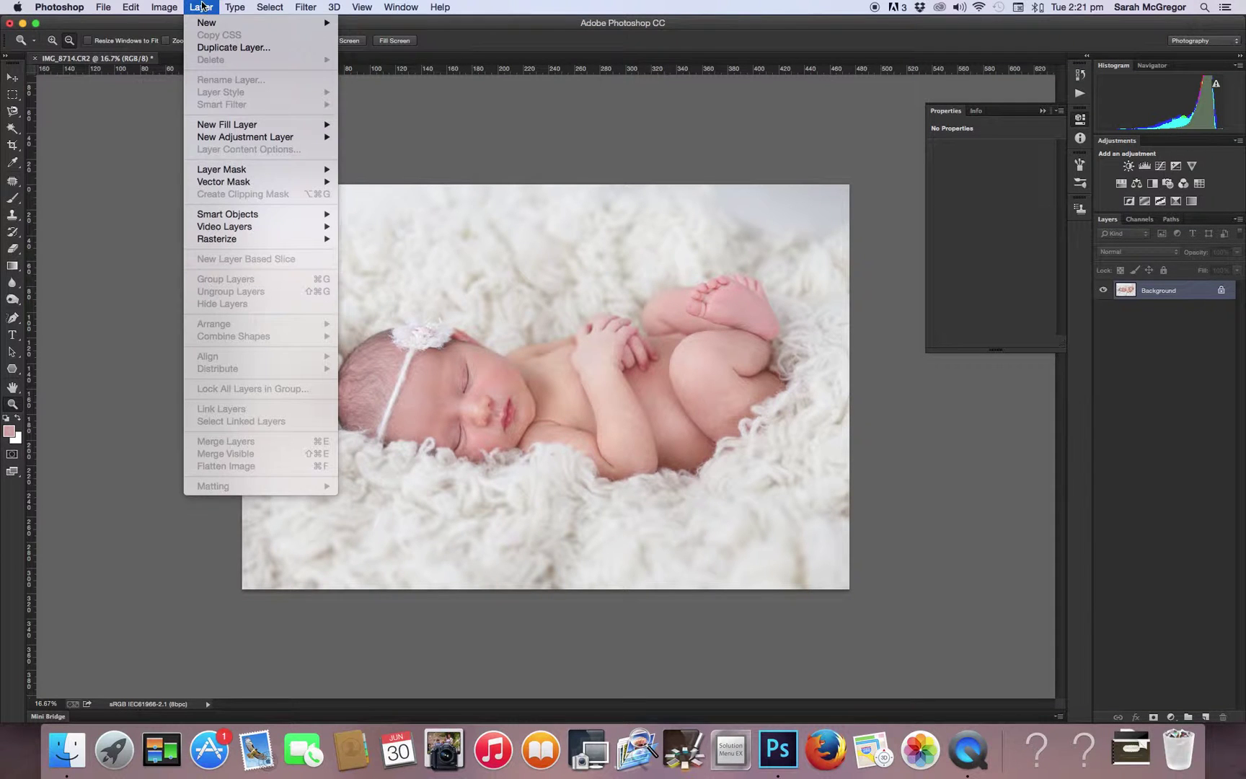
click(220, 47)
click(754, 306)
- Smooth the skin on the duplicate layer with the Imagenomic Portraiture filter using the Default preset
click(314, 7)
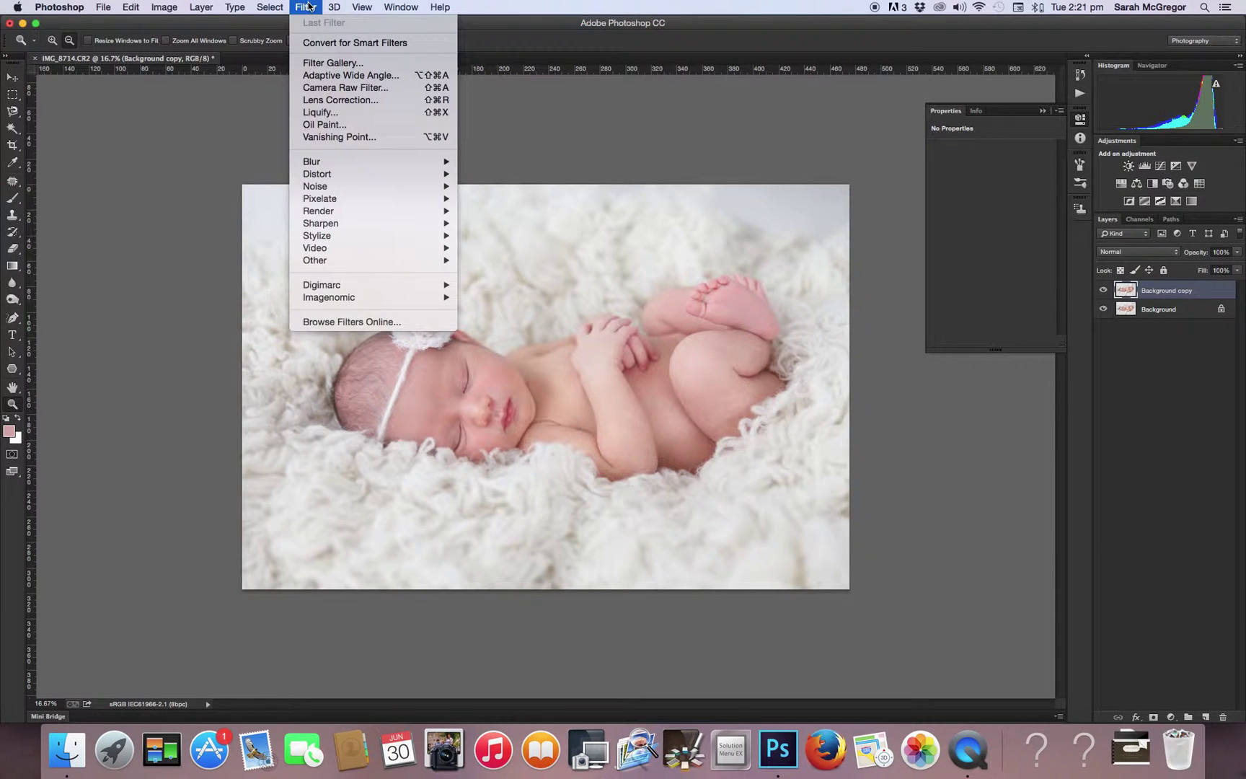
mouse_move(321, 301)
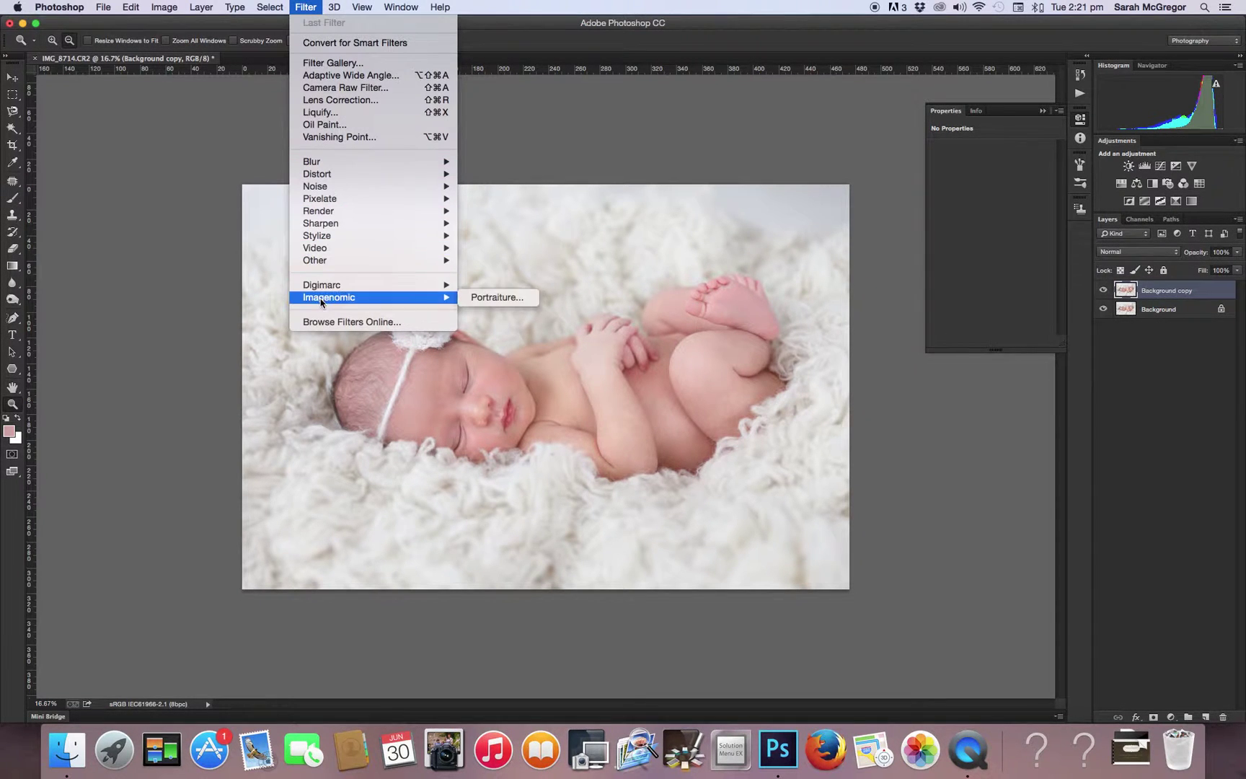
click(495, 298)
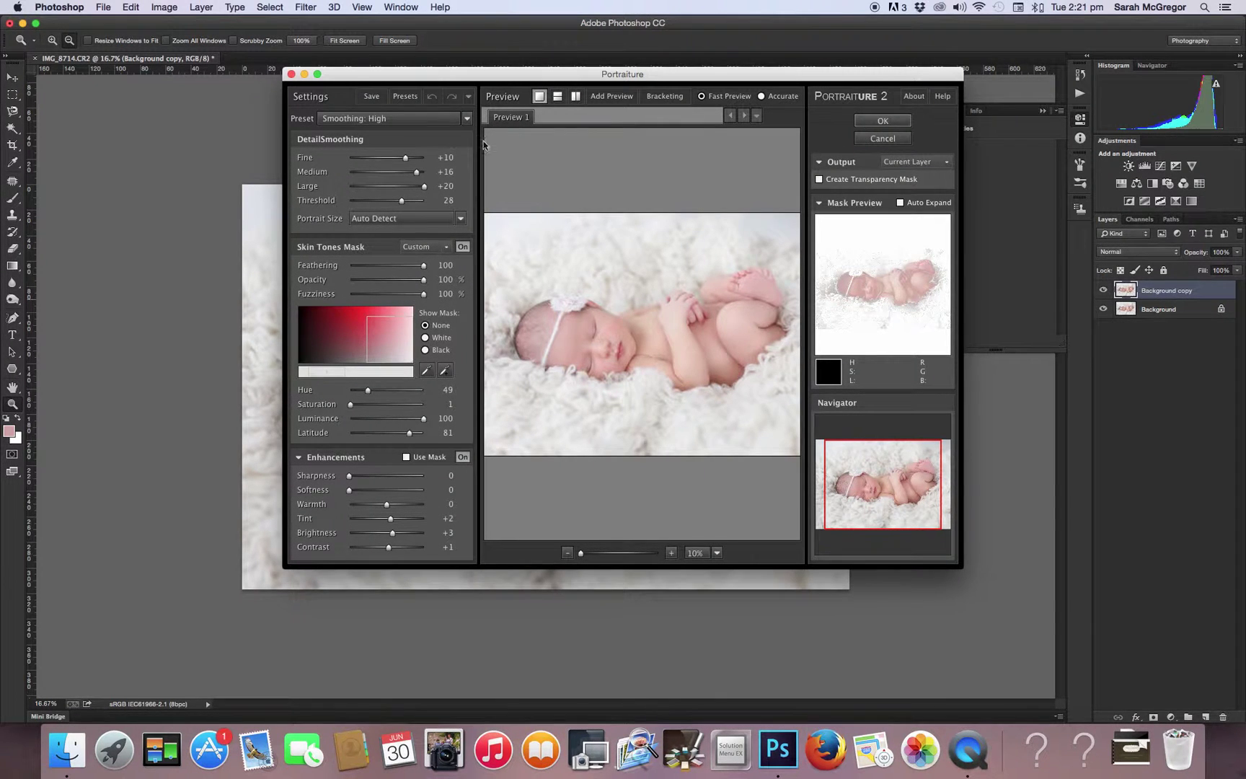
click(402, 124)
click(398, 179)
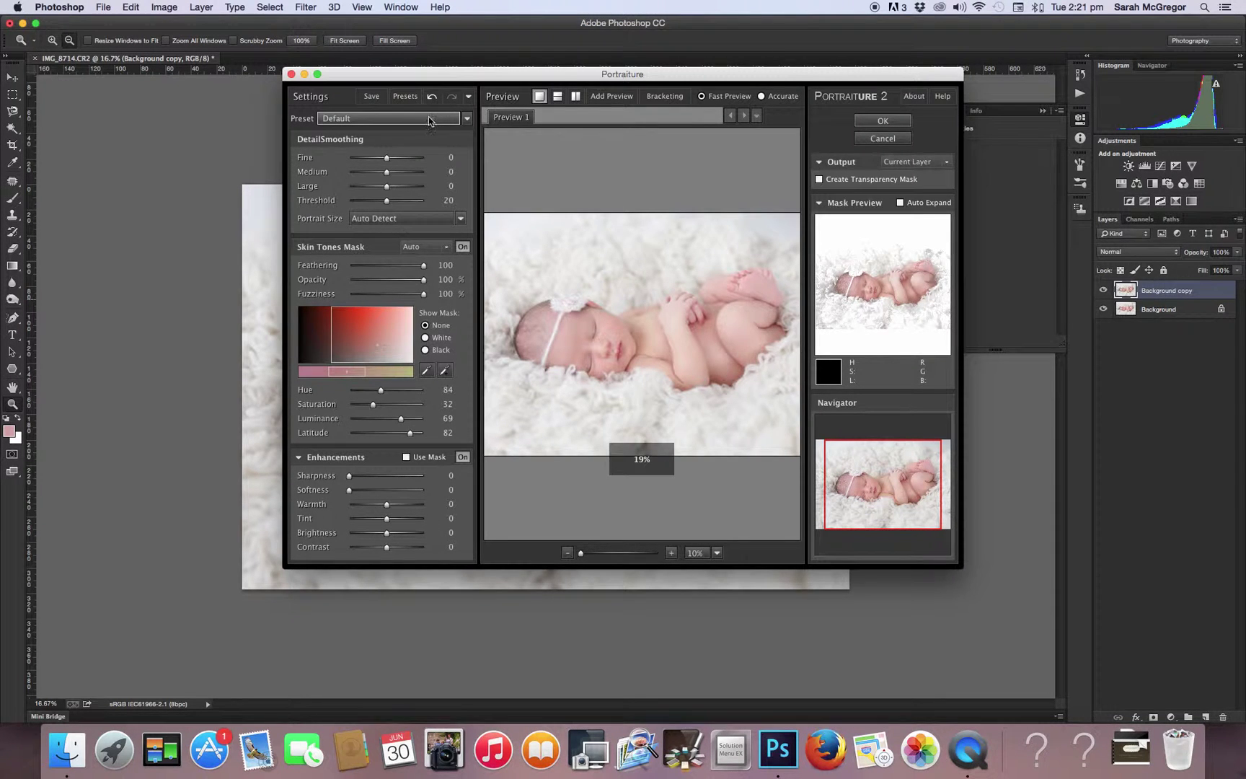
click(403, 120)
click(401, 121)
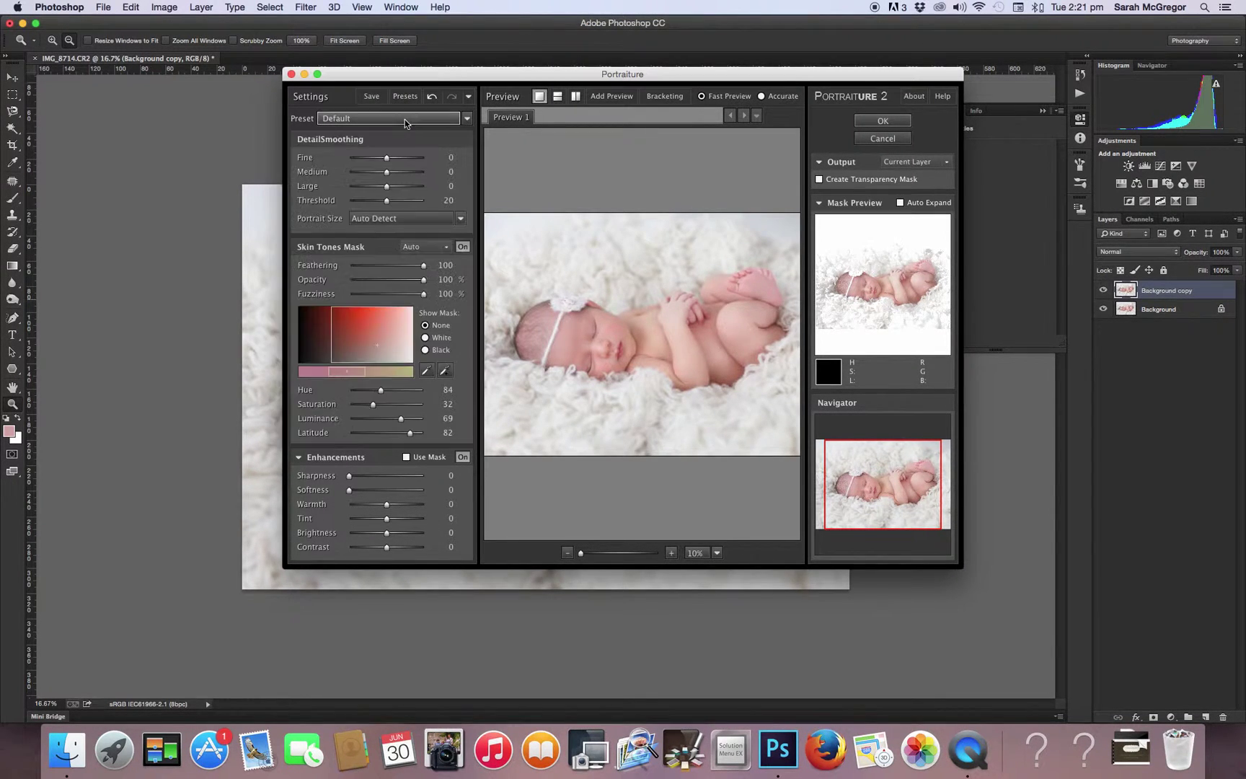
click(881, 120)
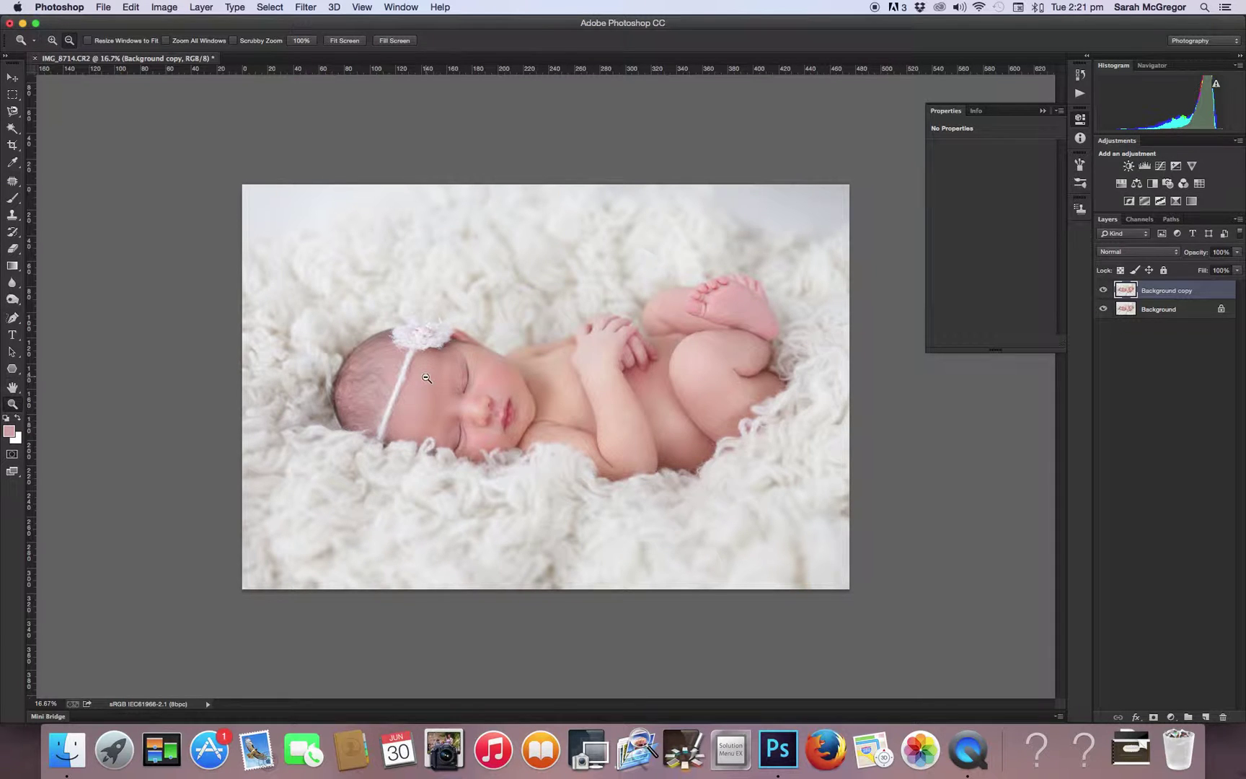
- Add a layer mask to the smoothed layer and paint black over the closed eye using a smaller soft brush at 100% flow
click(1154, 717)
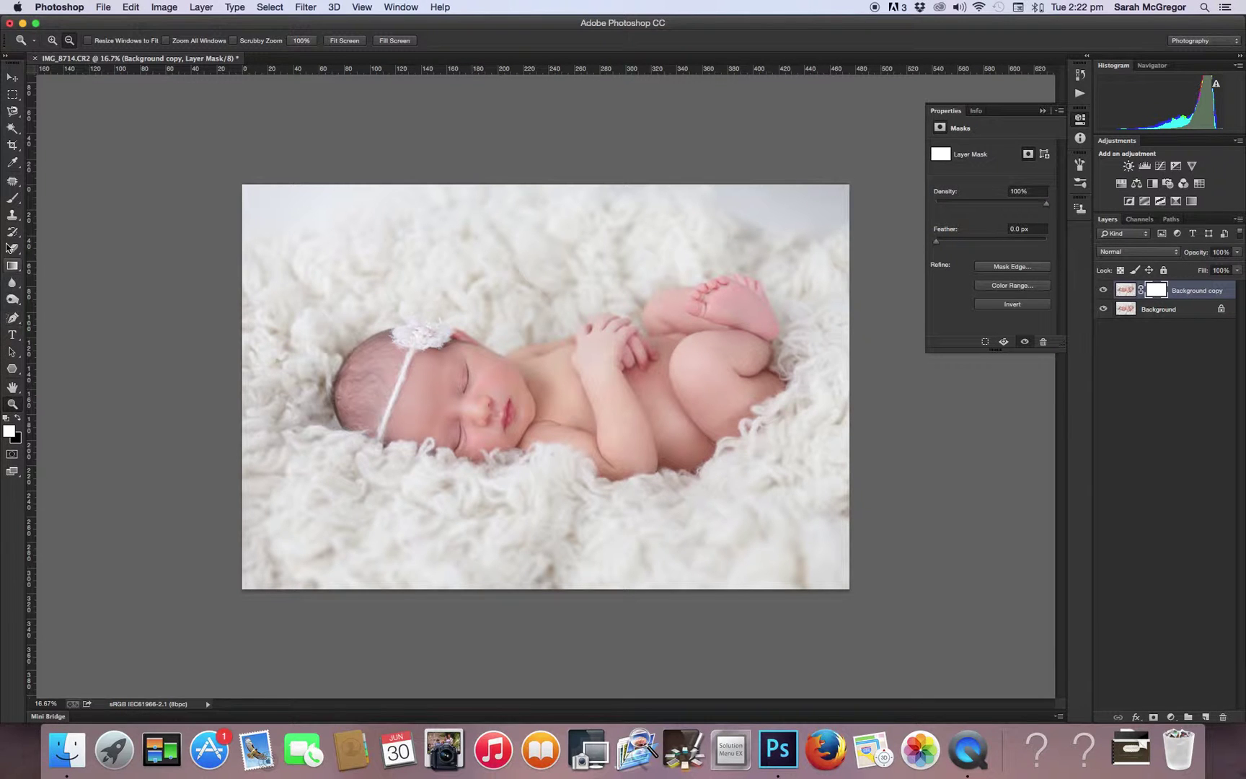
click(52, 40)
click(481, 403)
click(462, 401)
click(432, 397)
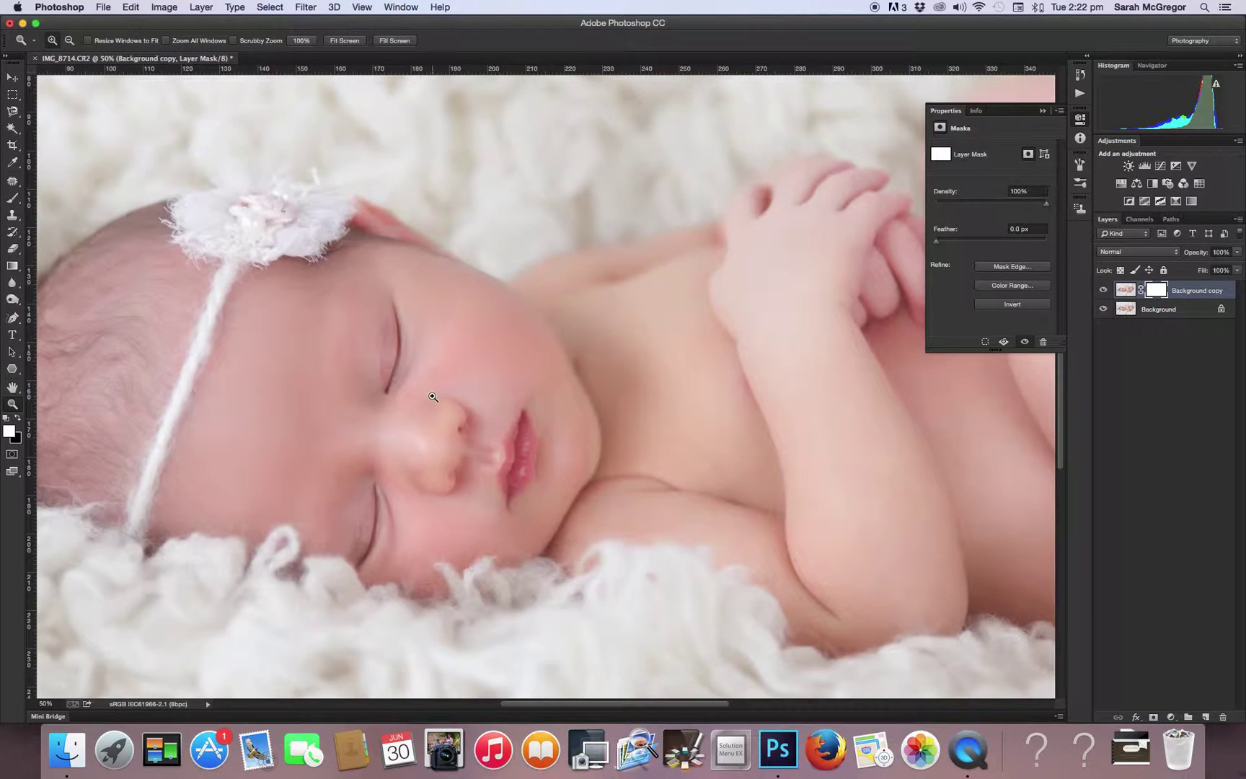
click(13, 198)
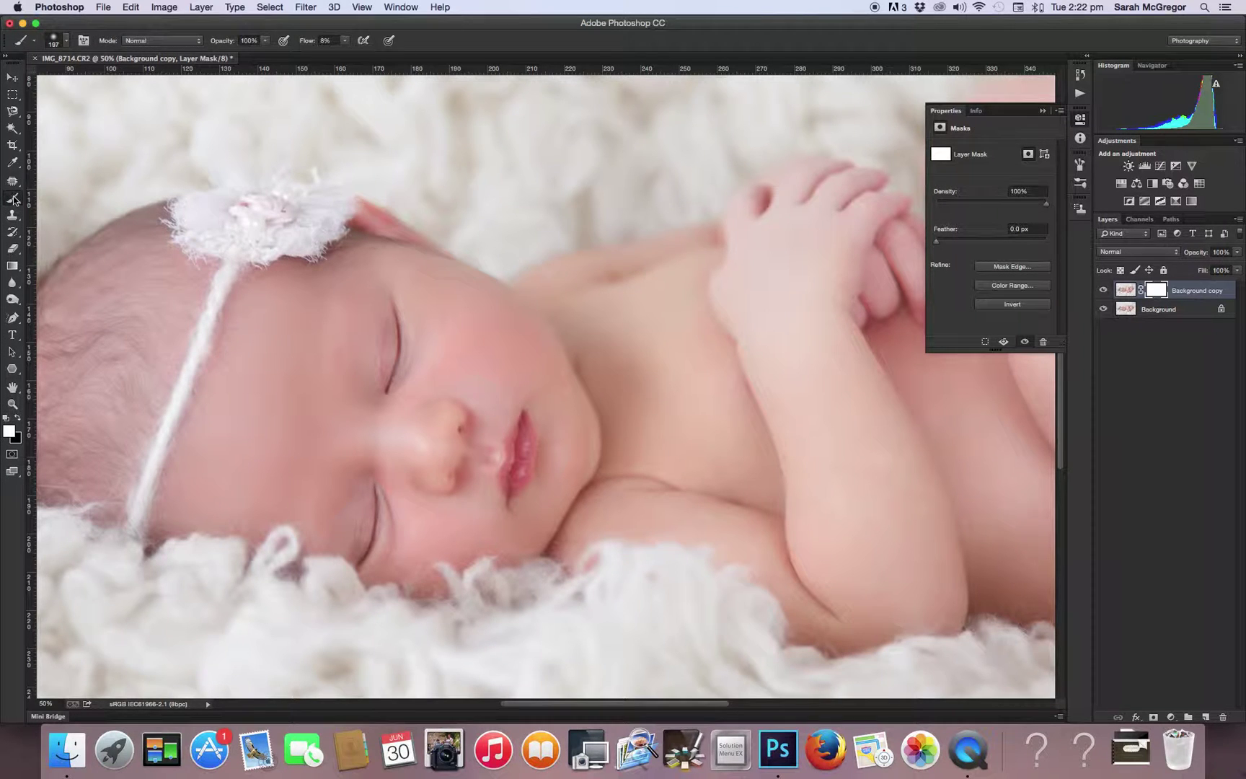
click(18, 419)
click(67, 44)
drag(95, 77, 85, 78)
click(345, 41)
drag(345, 52, 457, 61)
click(388, 388)
- Paint black on the mask along the headband and hairline with a 187 px brush to restore their detail
scroll(510, 468, left, 5)
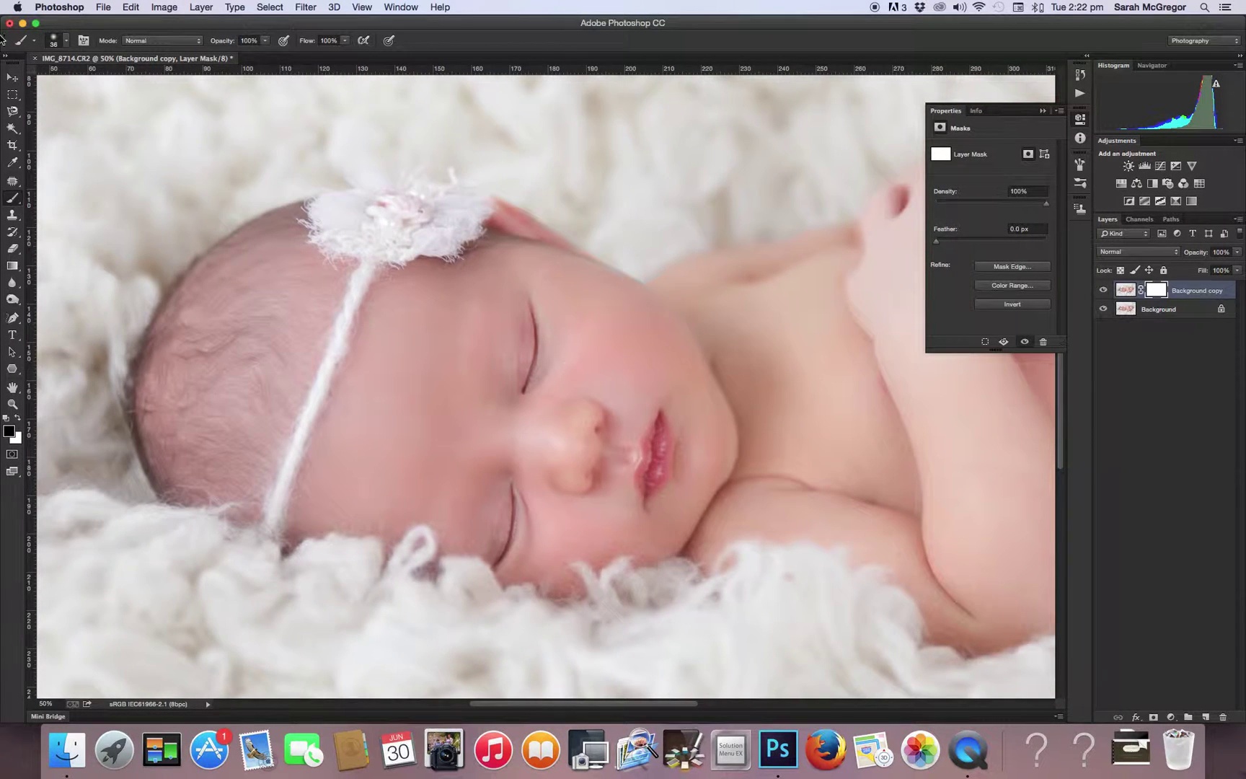
click(55, 42)
drag(124, 80, 128, 80)
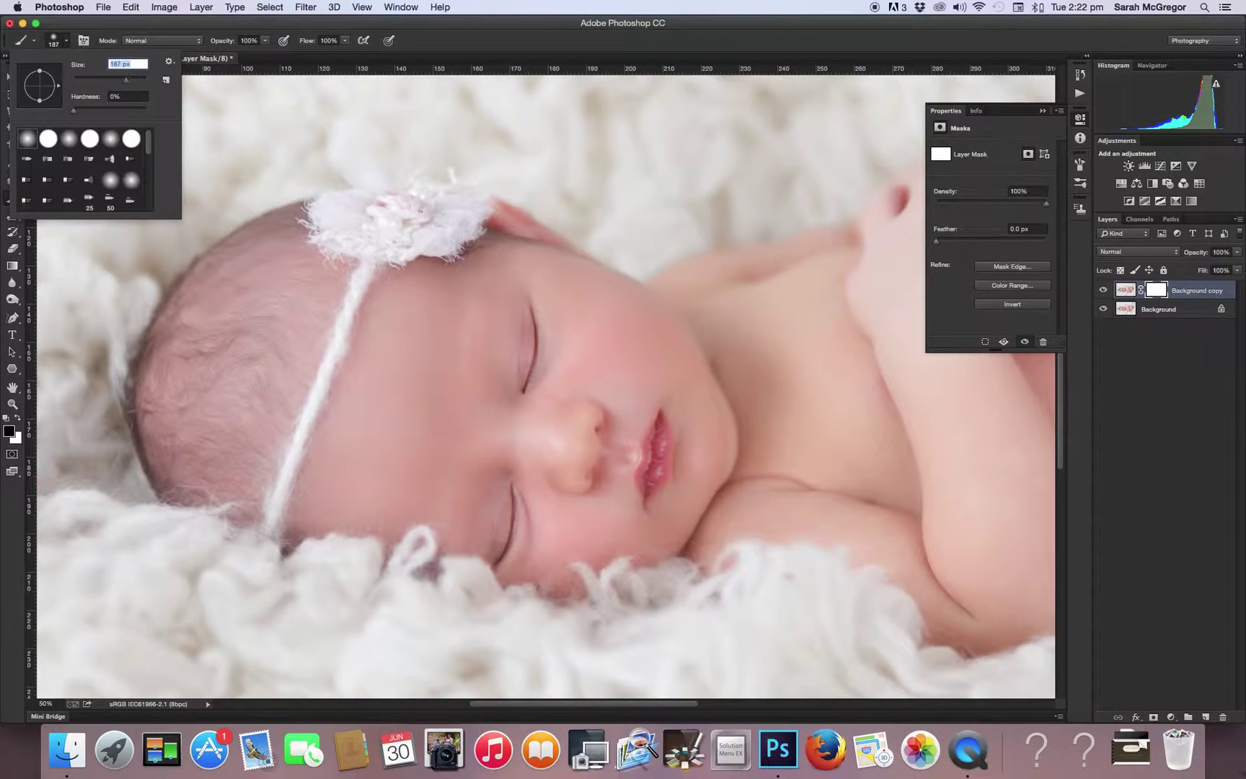
key(Return)
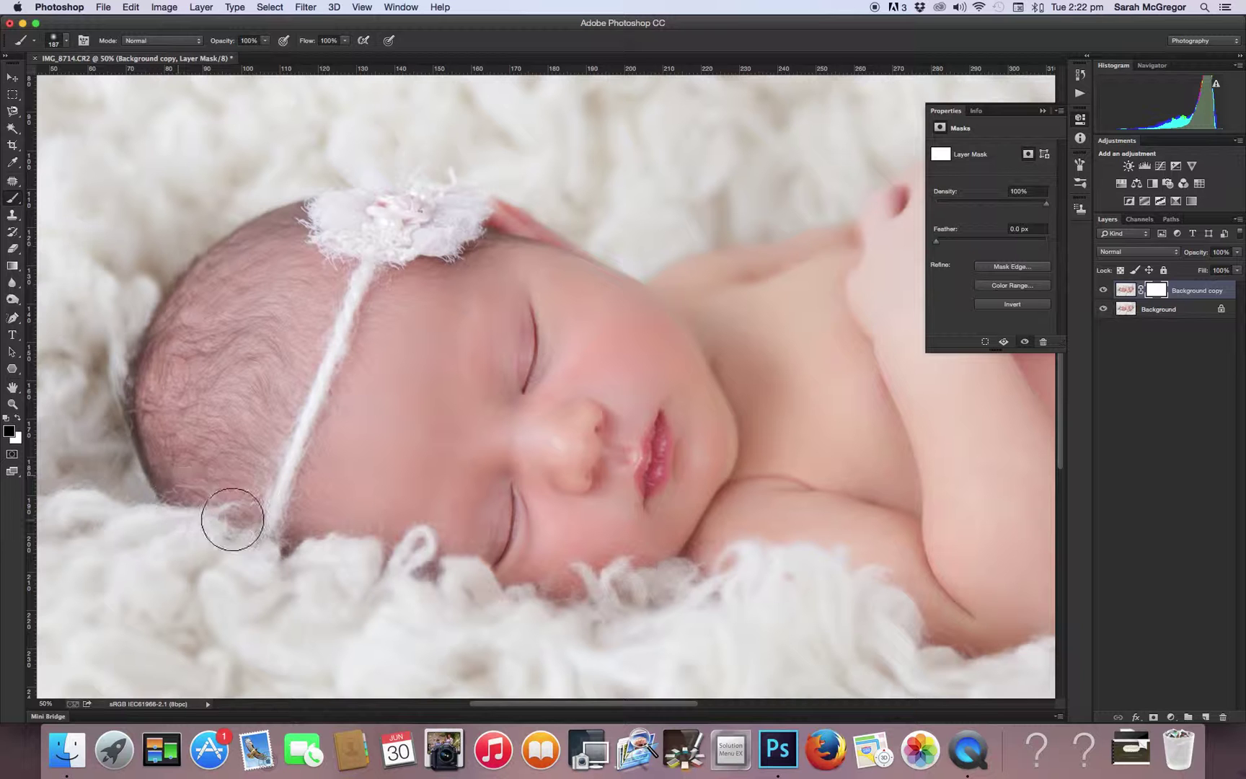
mouse_move(268, 538)
mouse_down()
mouse_move(264, 490)
mouse_move(306, 468)
mouse_move(317, 404)
mouse_up()
- Reduce the smoothed layer's opacity to 37% and flatten the image
click(13, 406)
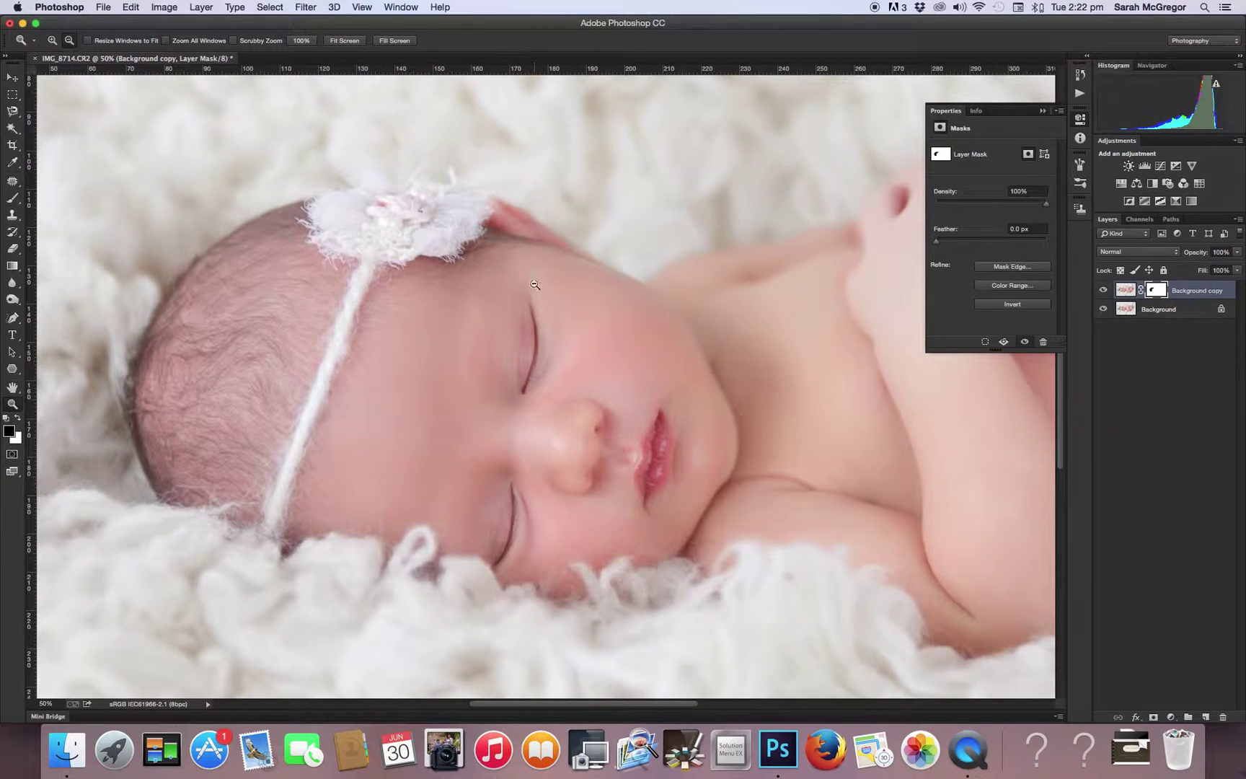
click(535, 285)
click(534, 285)
click(535, 285)
click(1237, 252)
click(1199, 266)
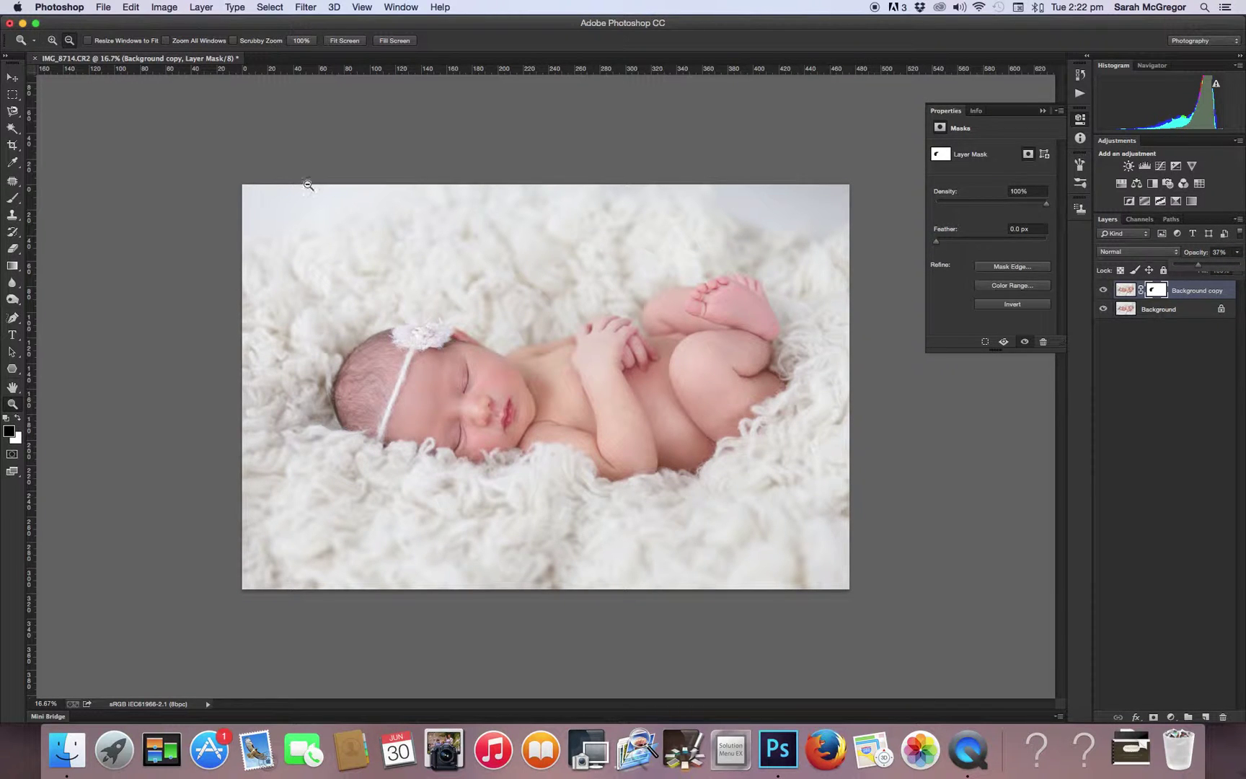
click(207, 7)
click(220, 465)
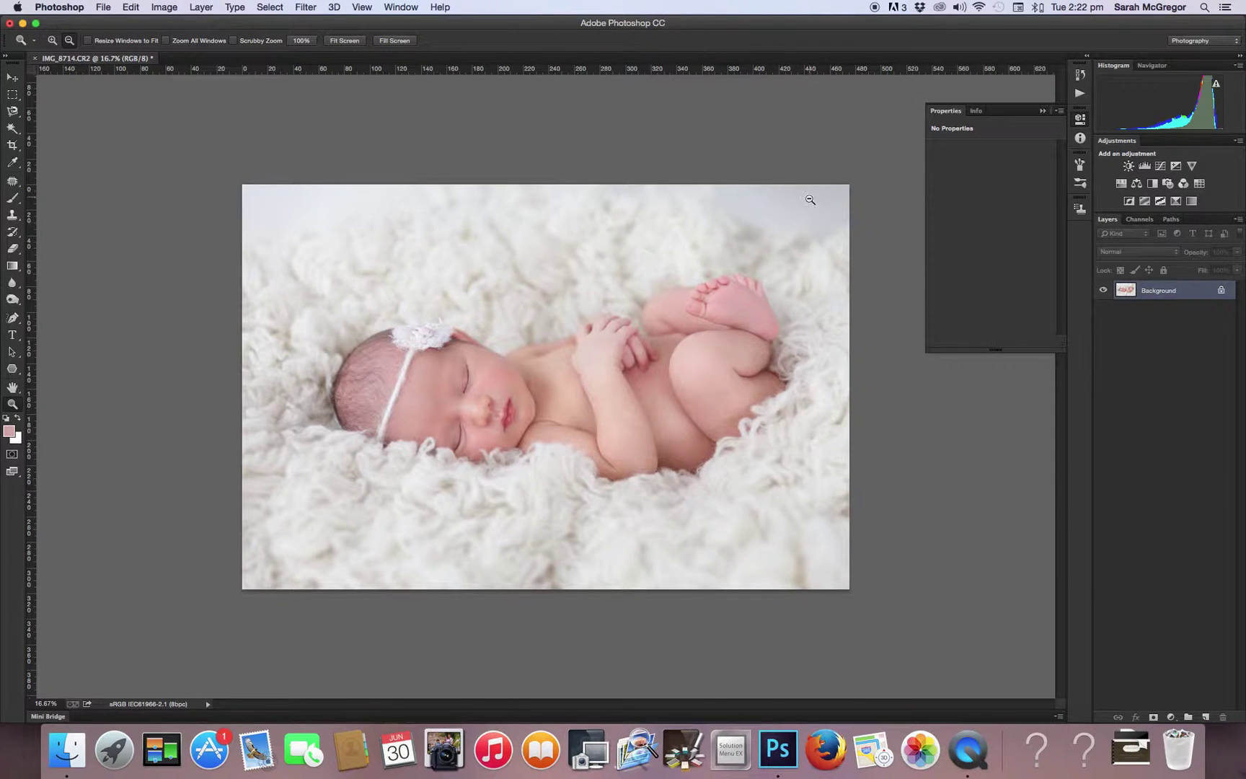
- Clone fur over the blanket's upper-left area using a 417 px soft Clone Stamp brush
click(10, 216)
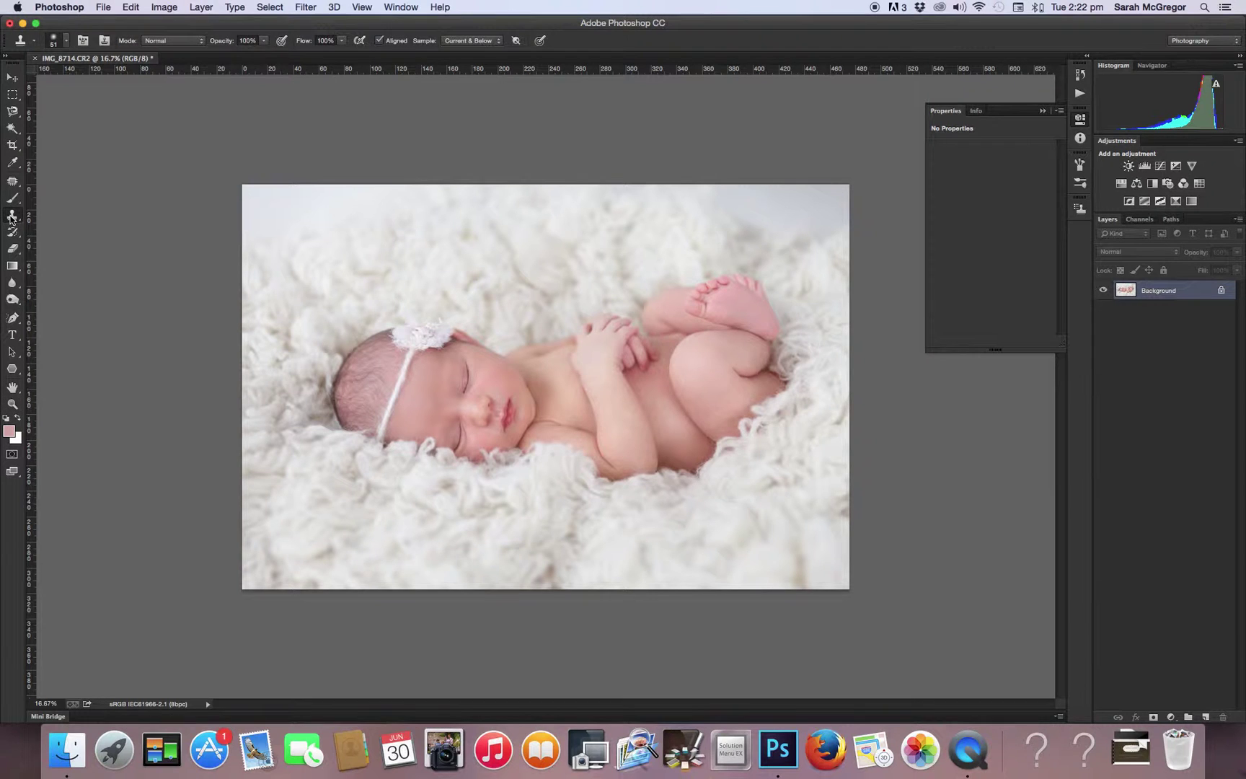
click(65, 41)
click(141, 80)
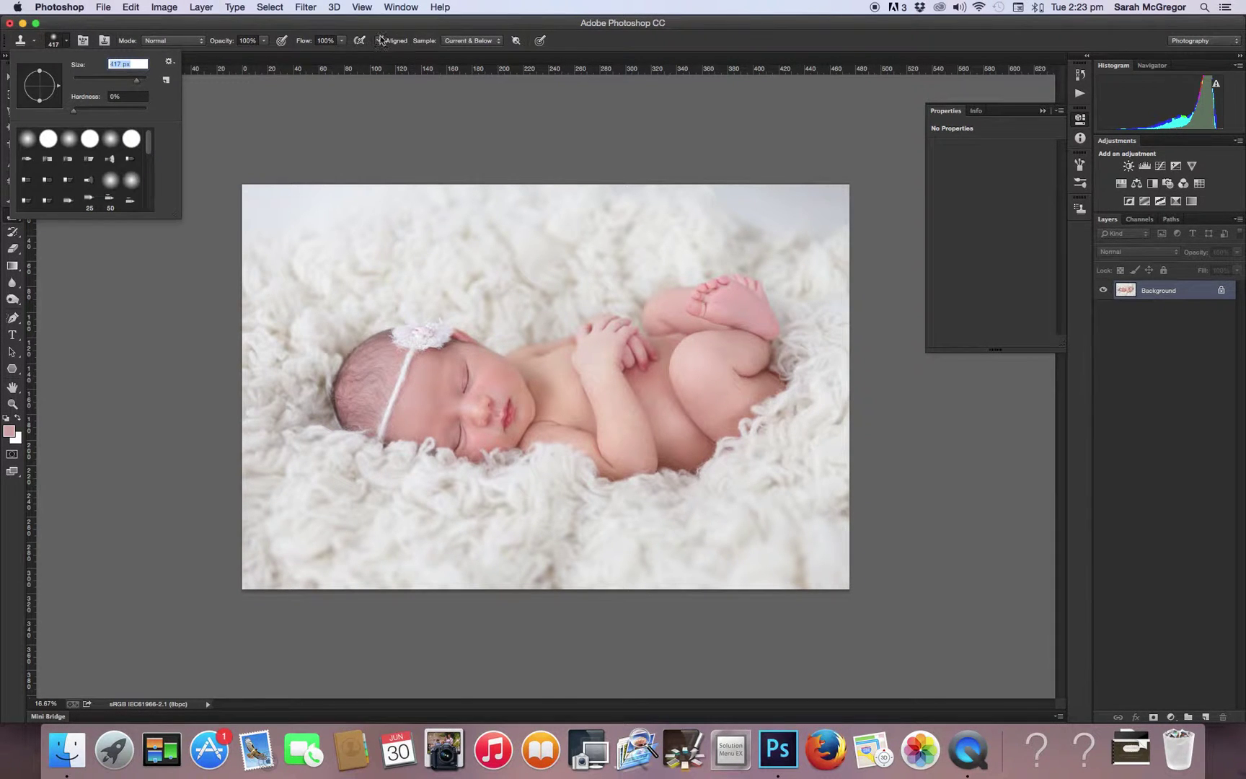
alt+click(382, 273)
key(alt)
alt+click(403, 255)
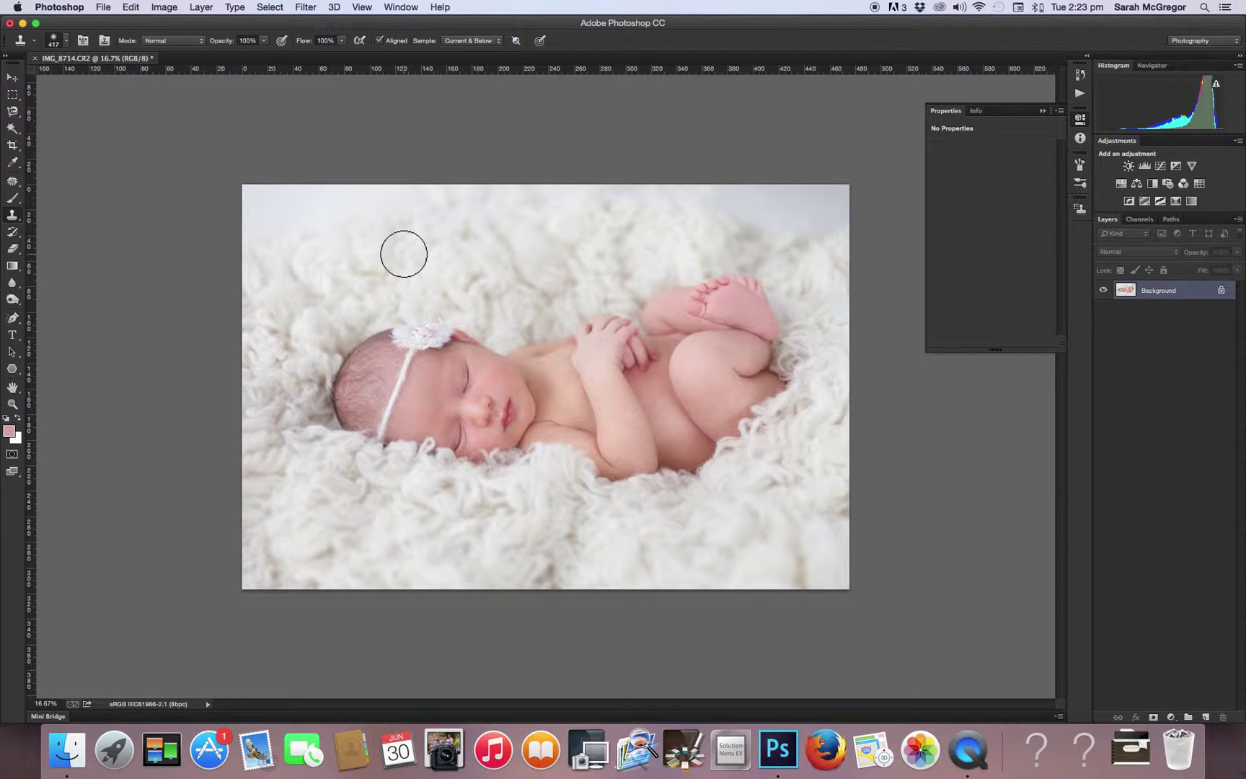
mouse_move(386, 197)
mouse_down()
mouse_move(270, 193)
mouse_move(298, 196)
mouse_move(259, 217)
mouse_up()
alt+click(412, 239)
drag(331, 230, 337, 214)
- Duplicate the background layer, keeping the suggested name
click(200, 8)
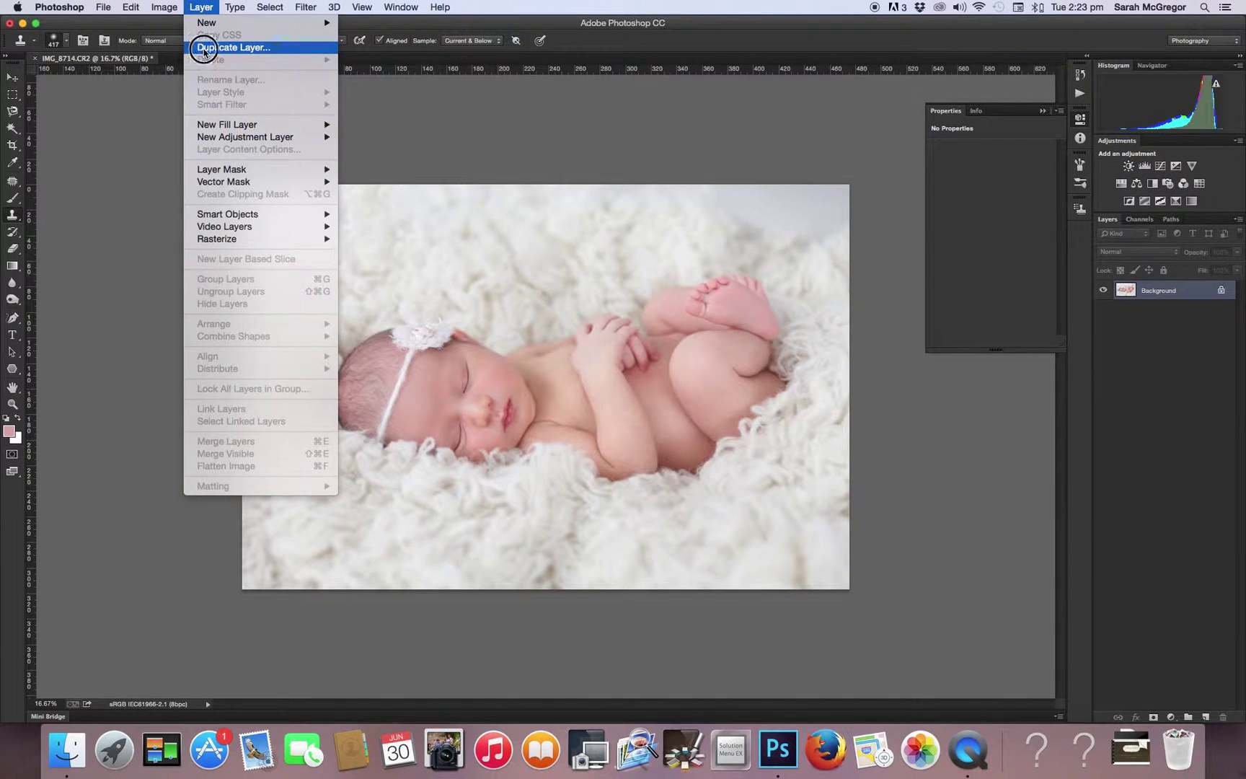
click(224, 44)
click(743, 307)
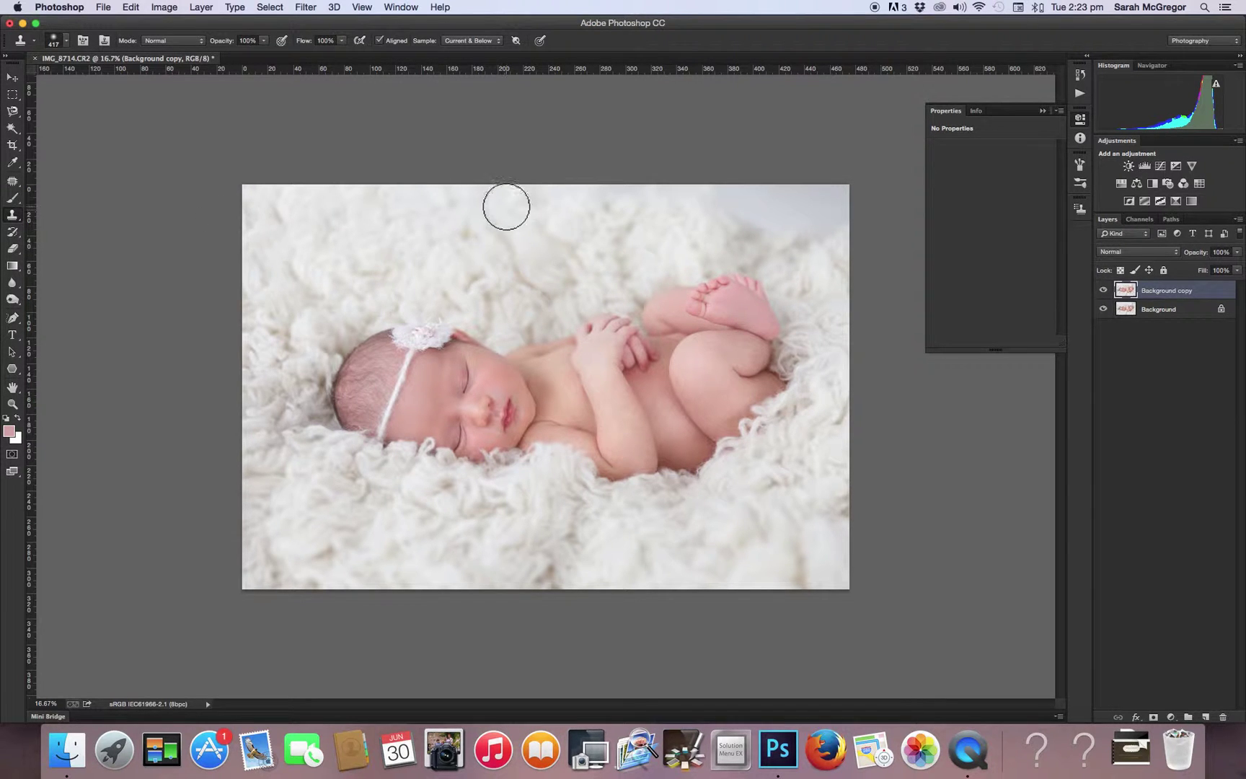
- Clone white fur over the bare backdrop in the photo's upper-right corner, resampling from nearby fur
drag(541, 187, 509, 195)
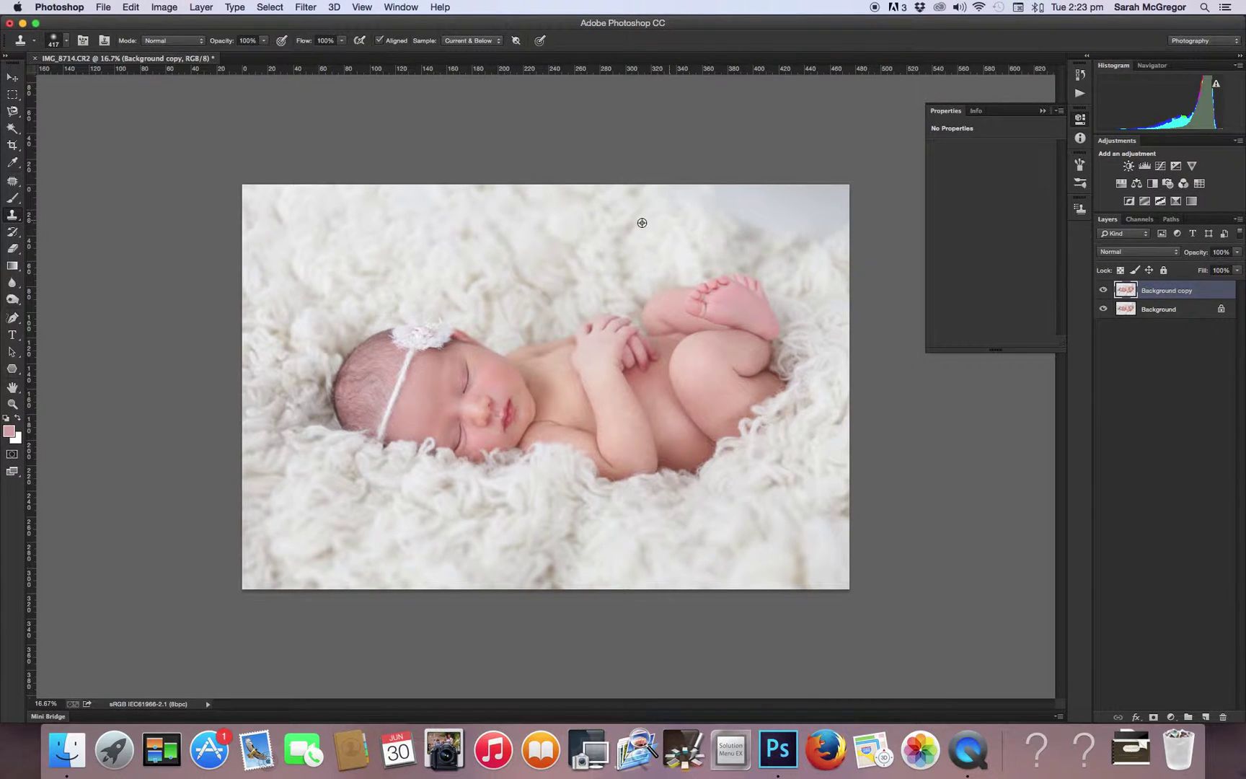
alt+click(592, 226)
mouse_move(810, 203)
mouse_down()
mouse_move(720, 205)
mouse_move(773, 231)
mouse_move(672, 223)
mouse_up()
alt+click(673, 223)
drag(752, 244, 806, 257)
alt+click(631, 229)
drag(750, 213, 723, 214)
alt+click(601, 240)
mouse_move(810, 208)
mouse_down()
mouse_move(834, 195)
mouse_move(766, 195)
mouse_up()
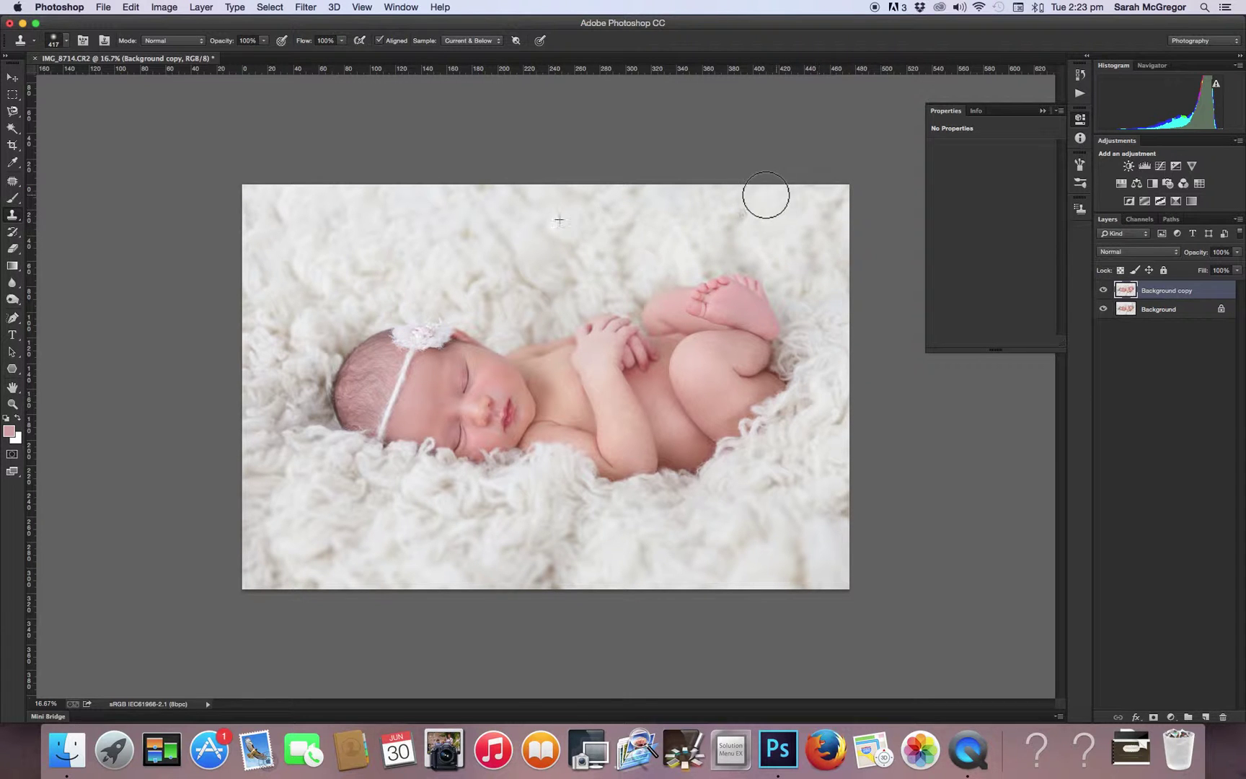
- Clone fur along the photo's upper edge from the centre to the upper-left corner
alt+click(516, 229)
mouse_move(579, 195)
mouse_down()
mouse_move(269, 197)
mouse_move(390, 245)
mouse_move(264, 200)
mouse_up()
alt+click(492, 256)
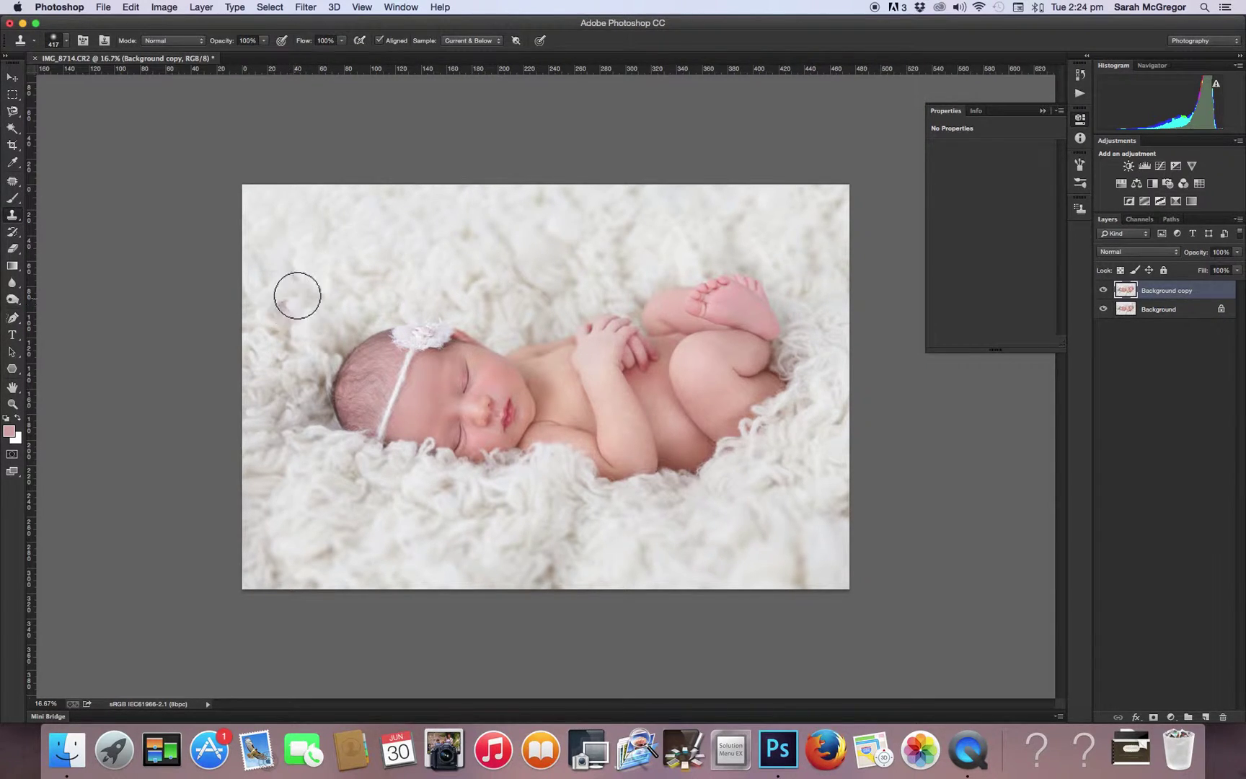
- Touch up the fur beside the baby's head with a 61 px Clone Stamp brush and flatten the image
click(59, 42)
click(96, 81)
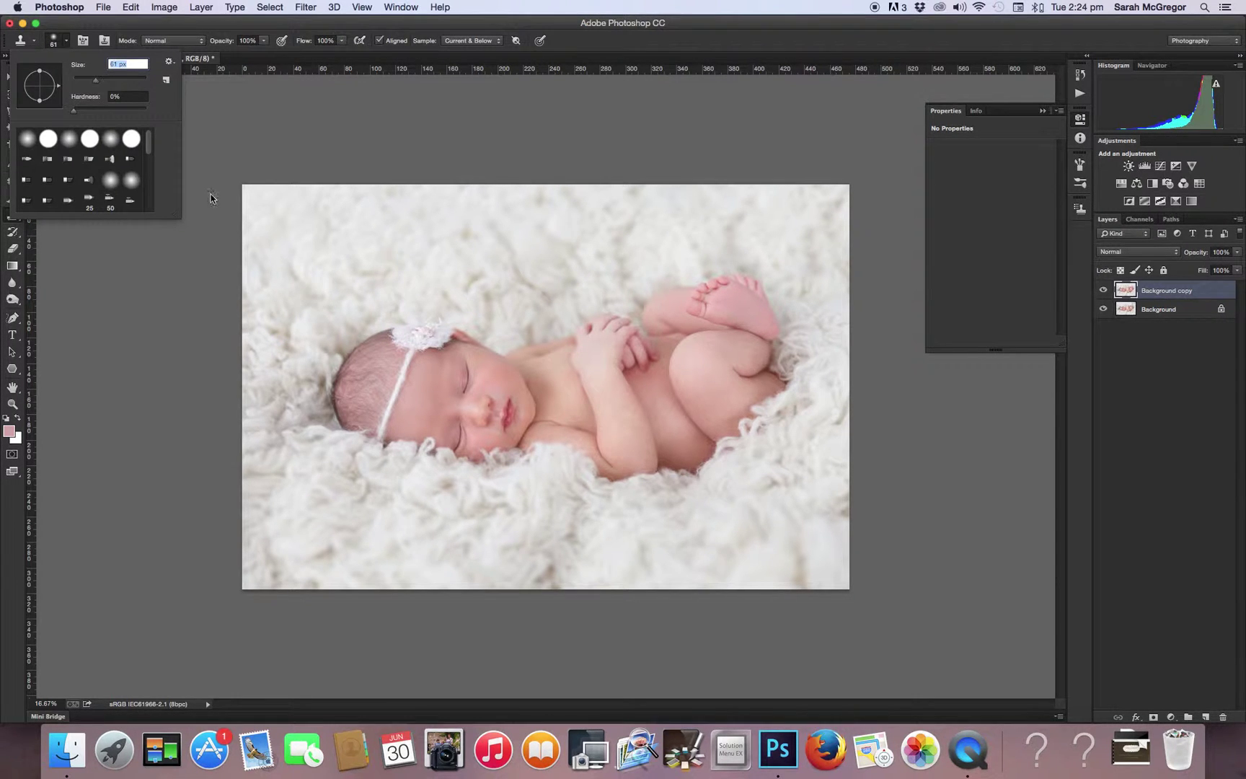
click(302, 439)
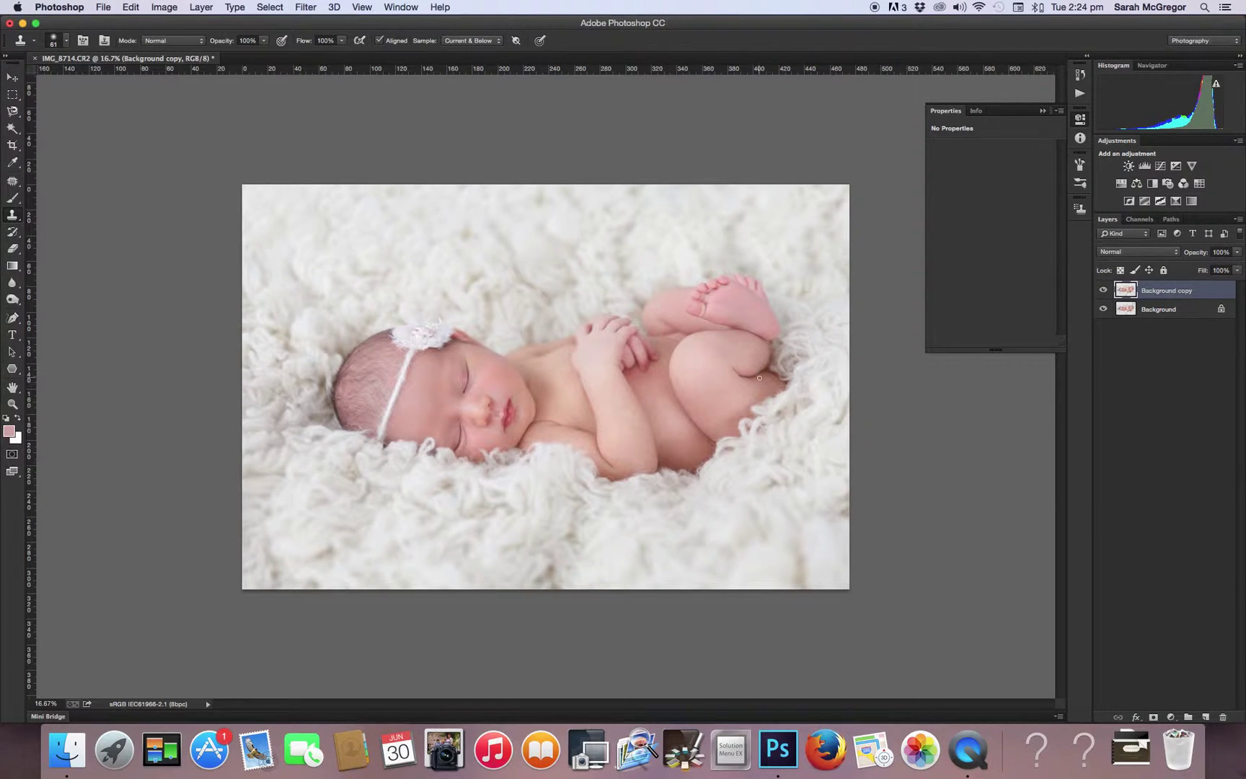
click(201, 8)
click(264, 468)
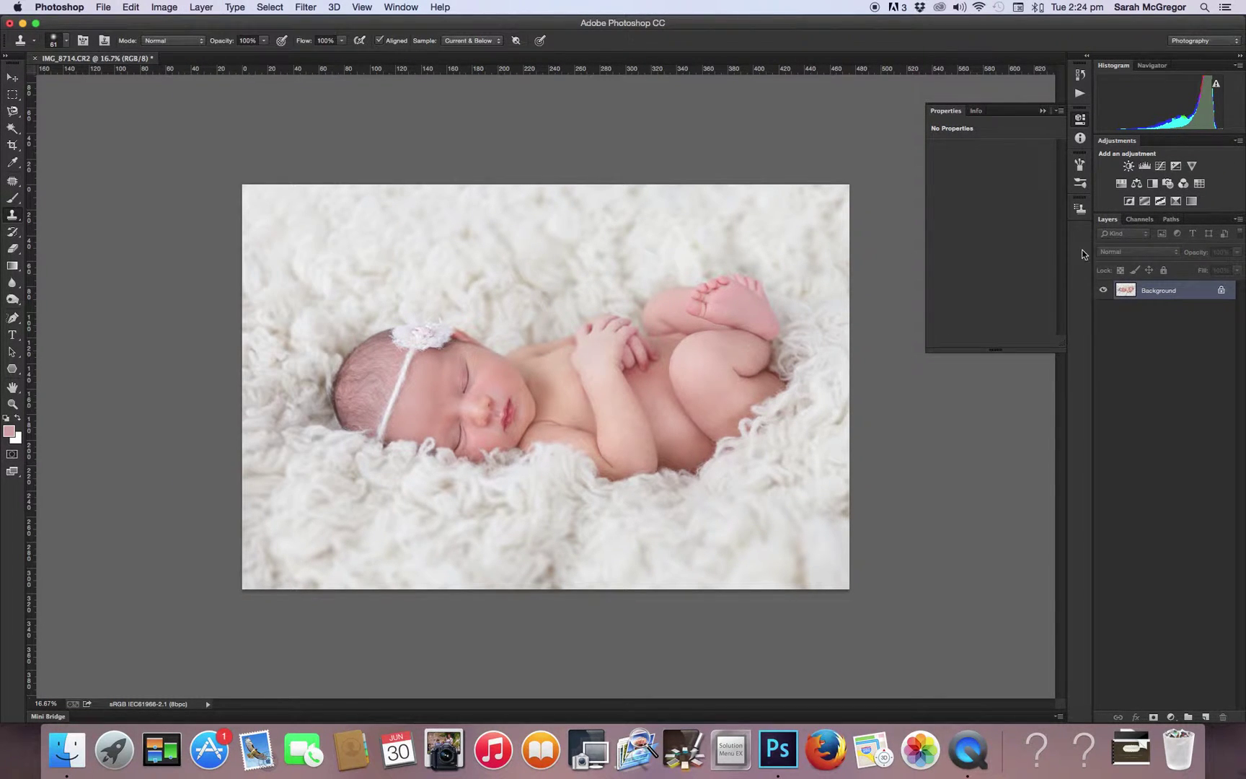
- Add a Levels adjustment with RGB input values of 20, 1.10 and 243, and flatten it into the background
click(1146, 167)
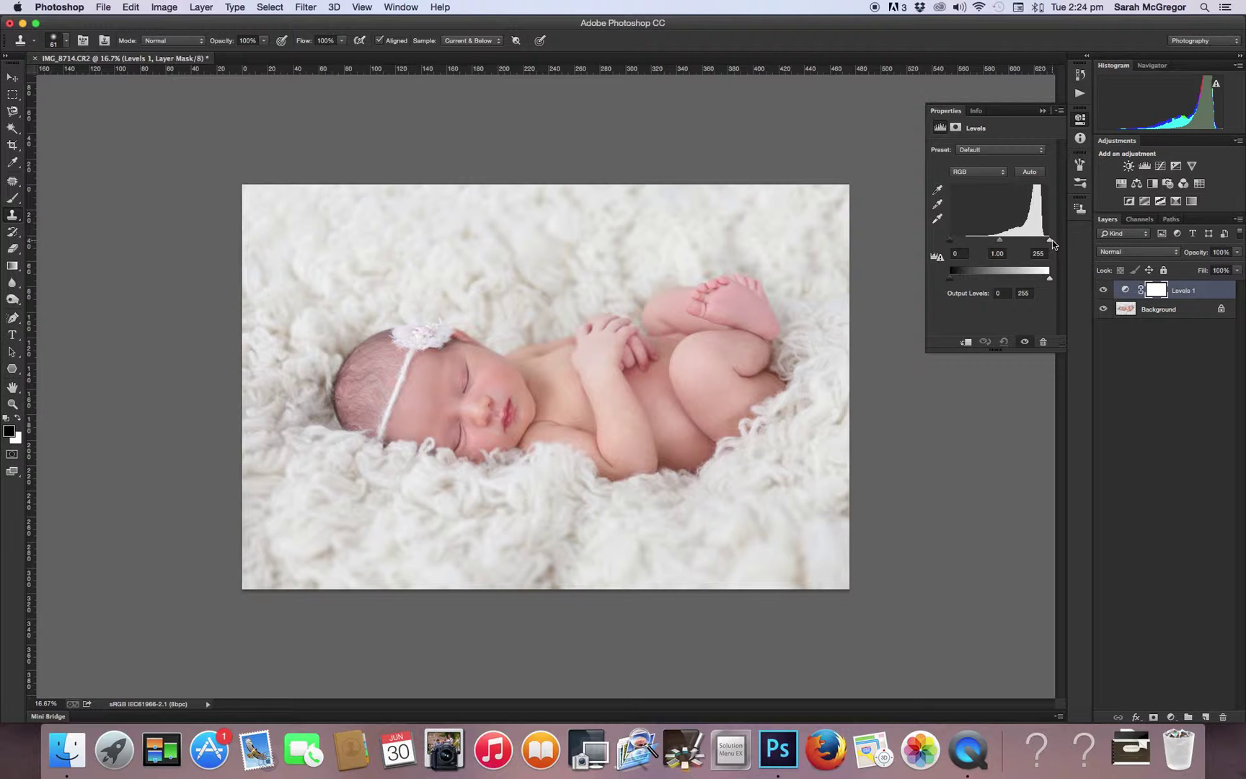
click(951, 245)
drag(951, 244, 959, 245)
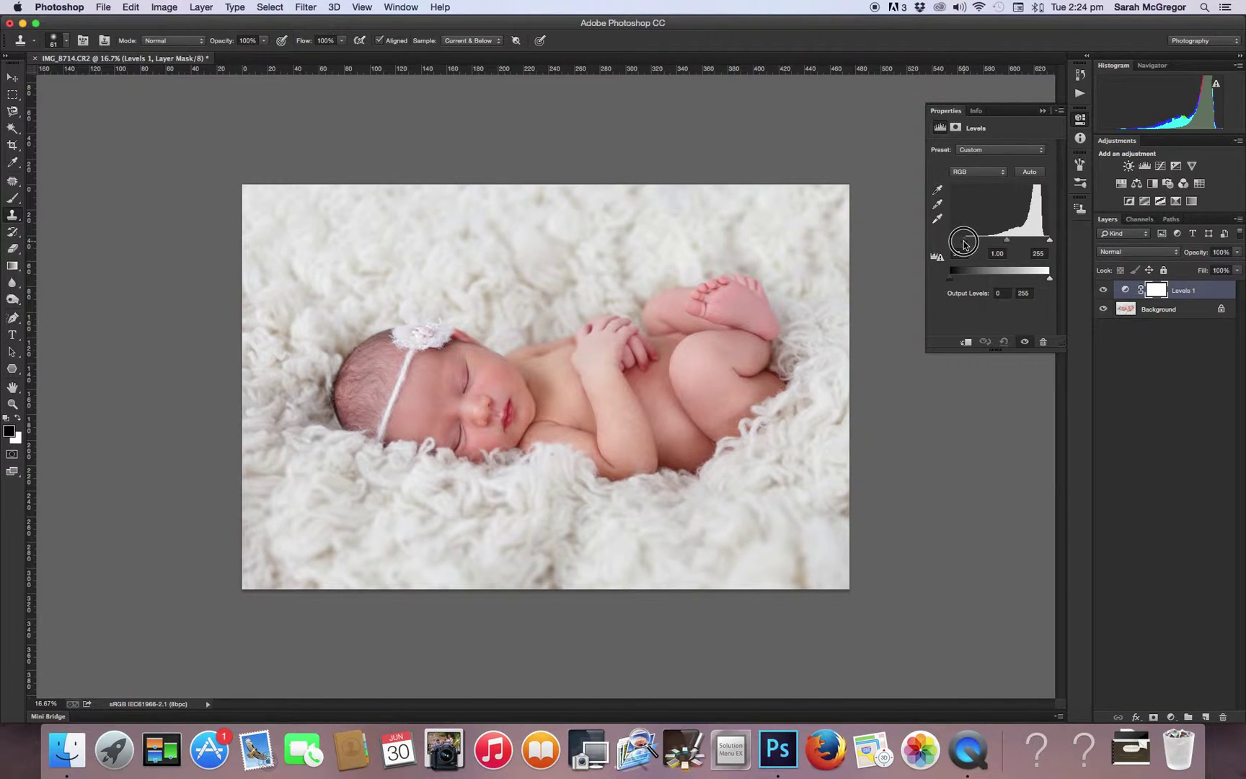
drag(964, 245, 938, 243)
drag(952, 242, 957, 245)
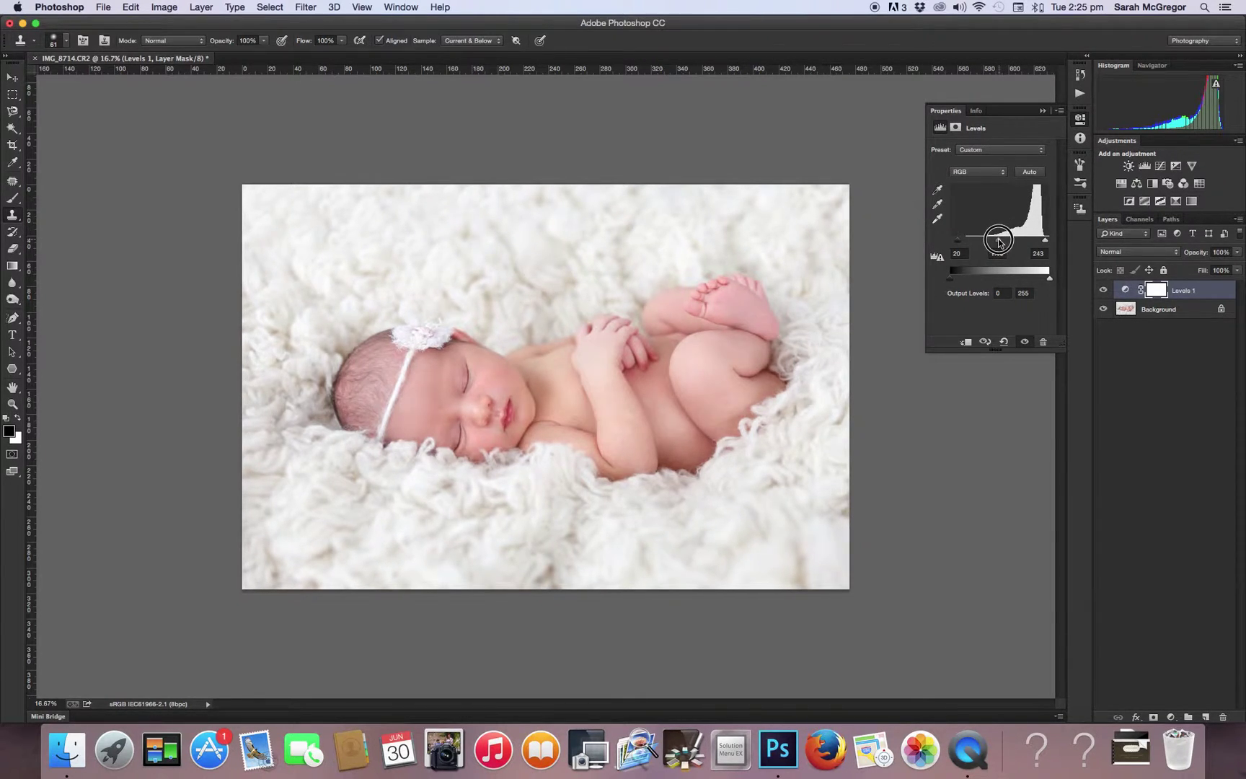
drag(998, 241, 999, 243)
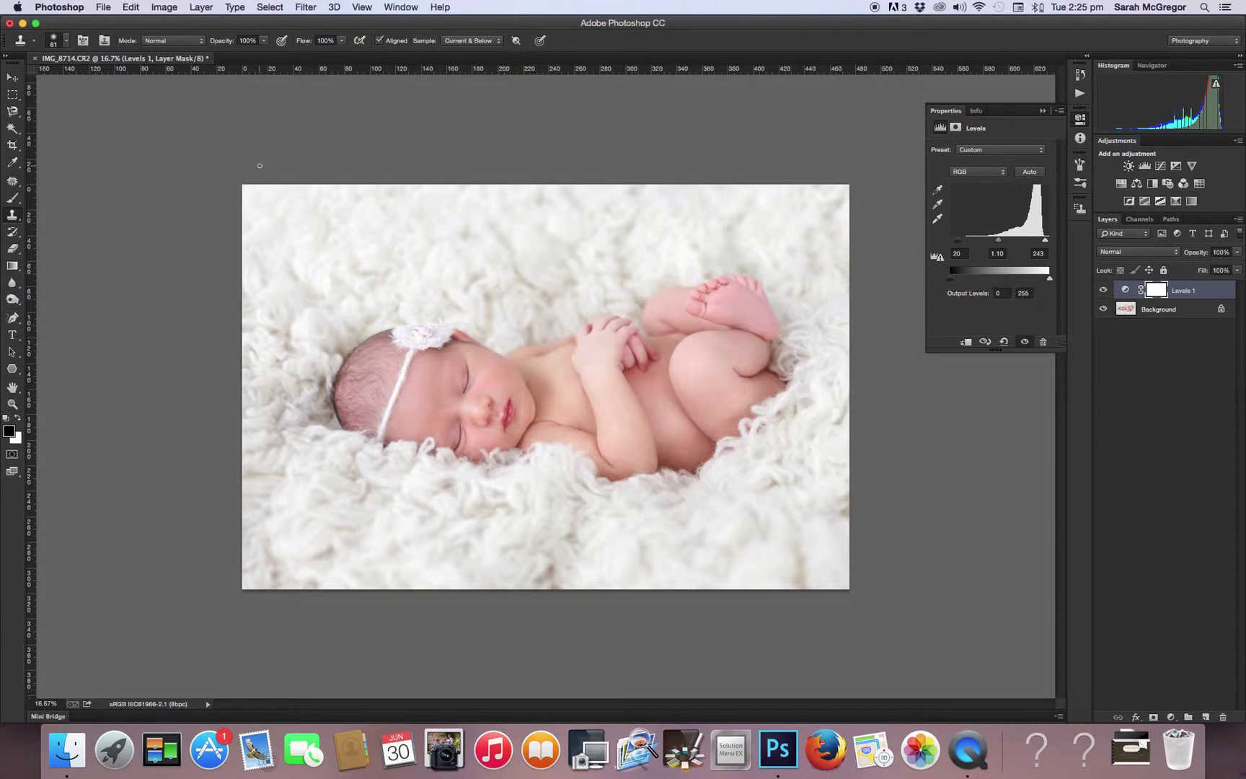
click(202, 7)
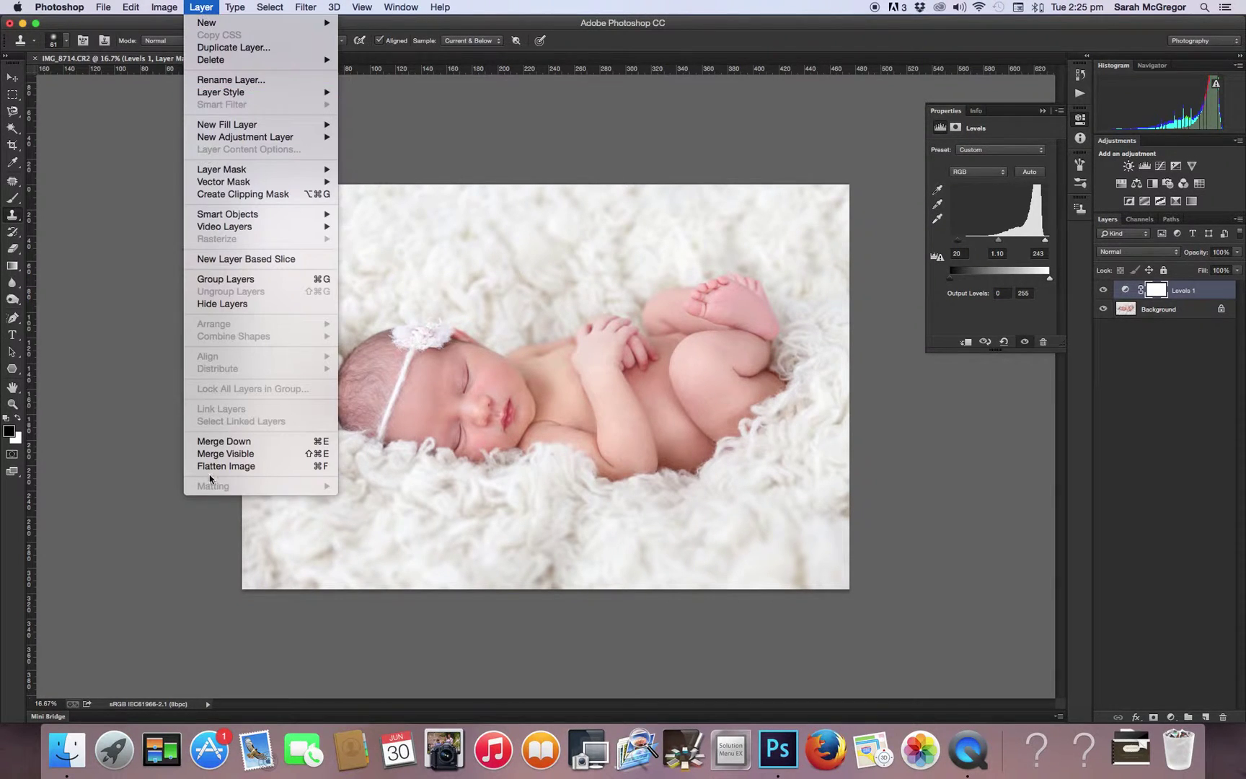
click(228, 467)
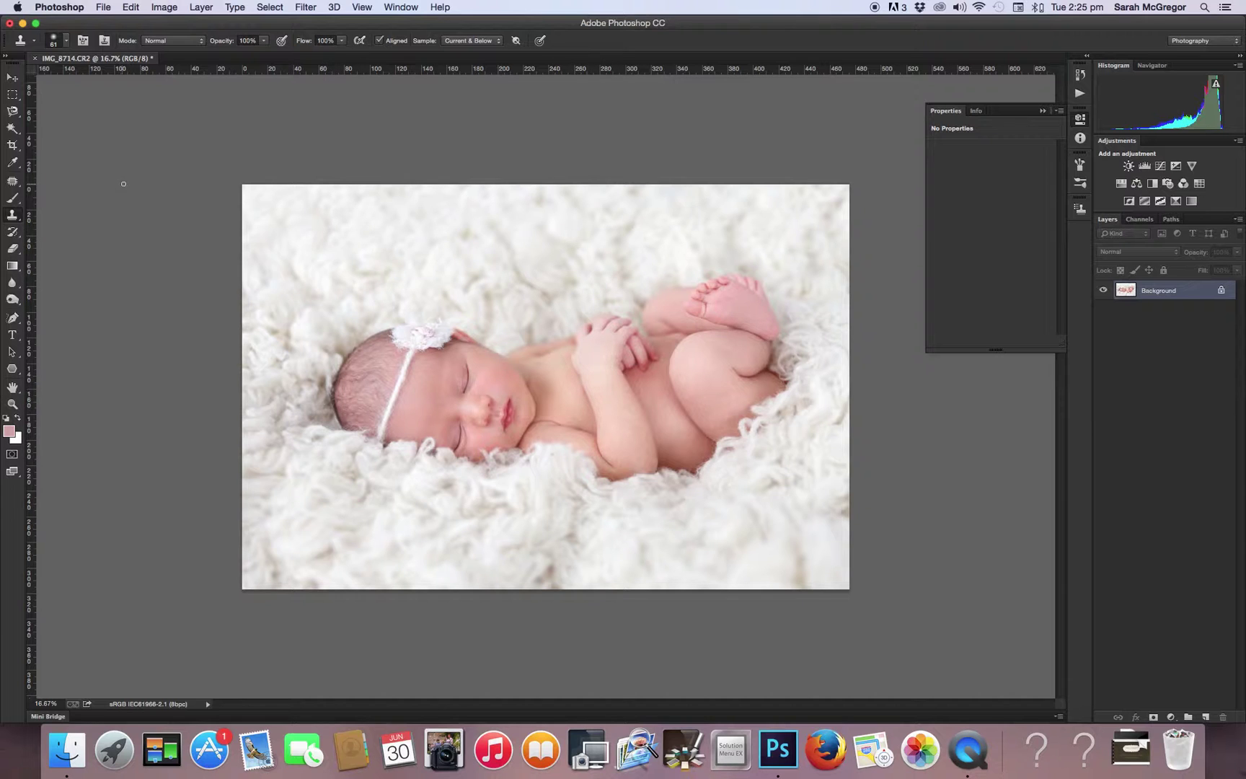
- Crop at the 2:3 (4:6) ratio swapped to 3:2, rotating the photo clockwise and extending the frame to include the whole baby
click(12, 145)
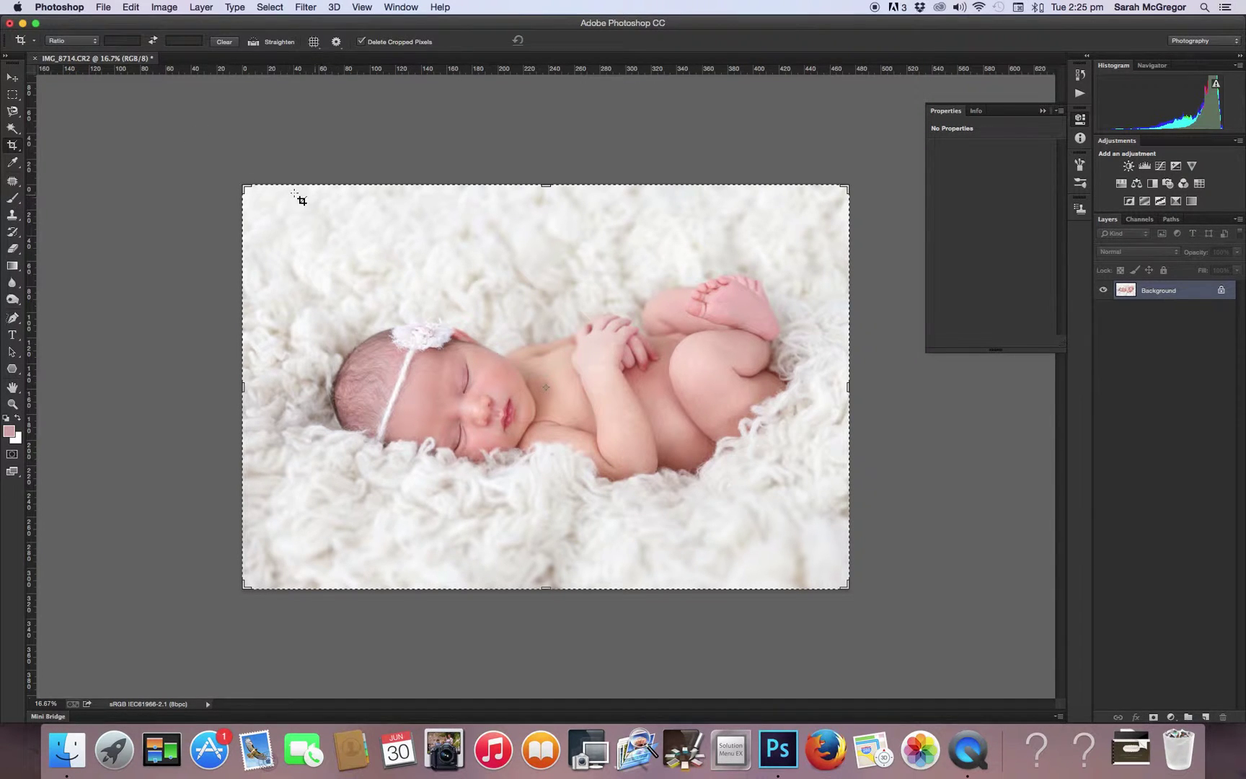
click(81, 45)
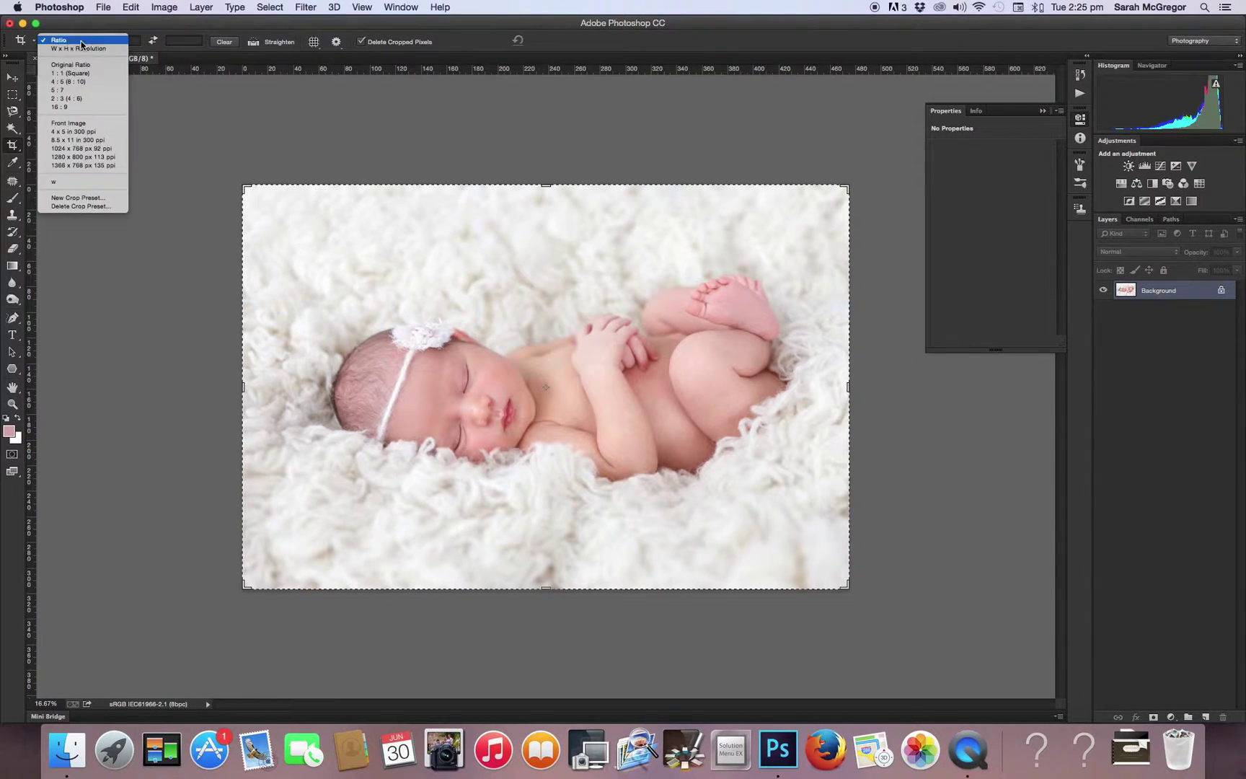
click(78, 99)
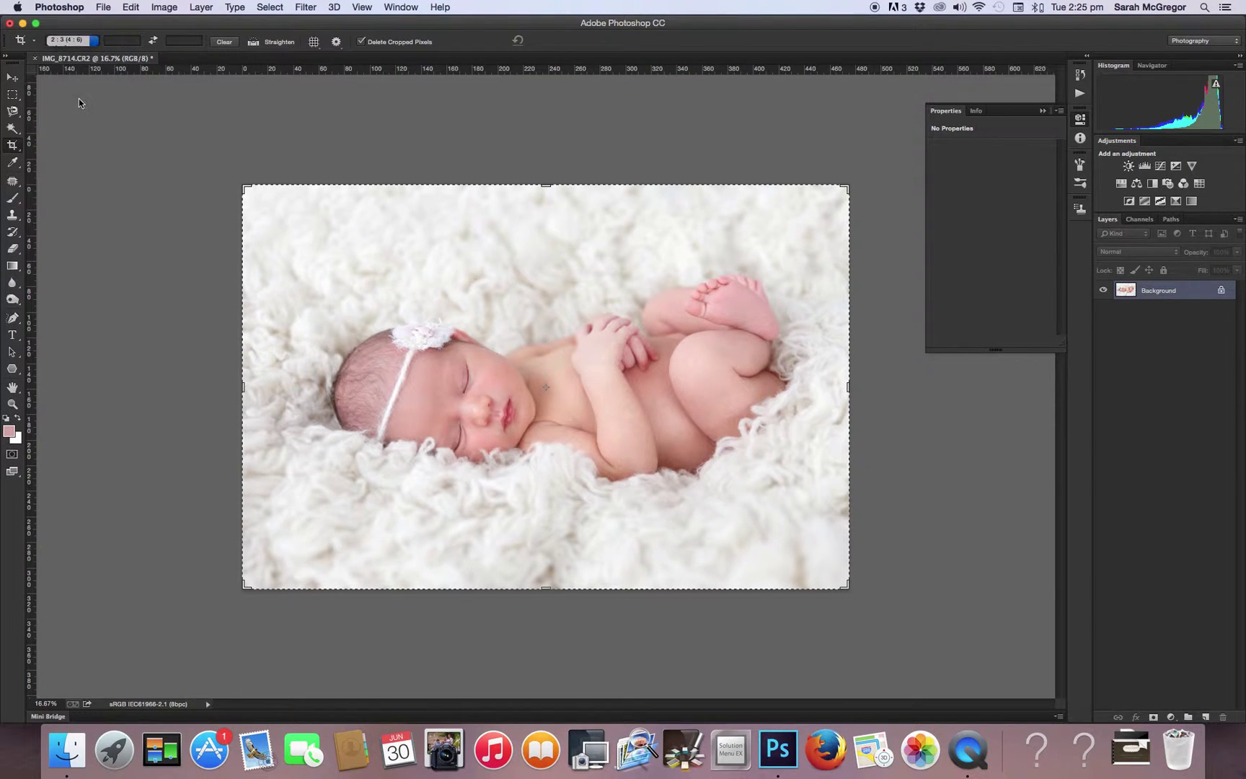
click(152, 41)
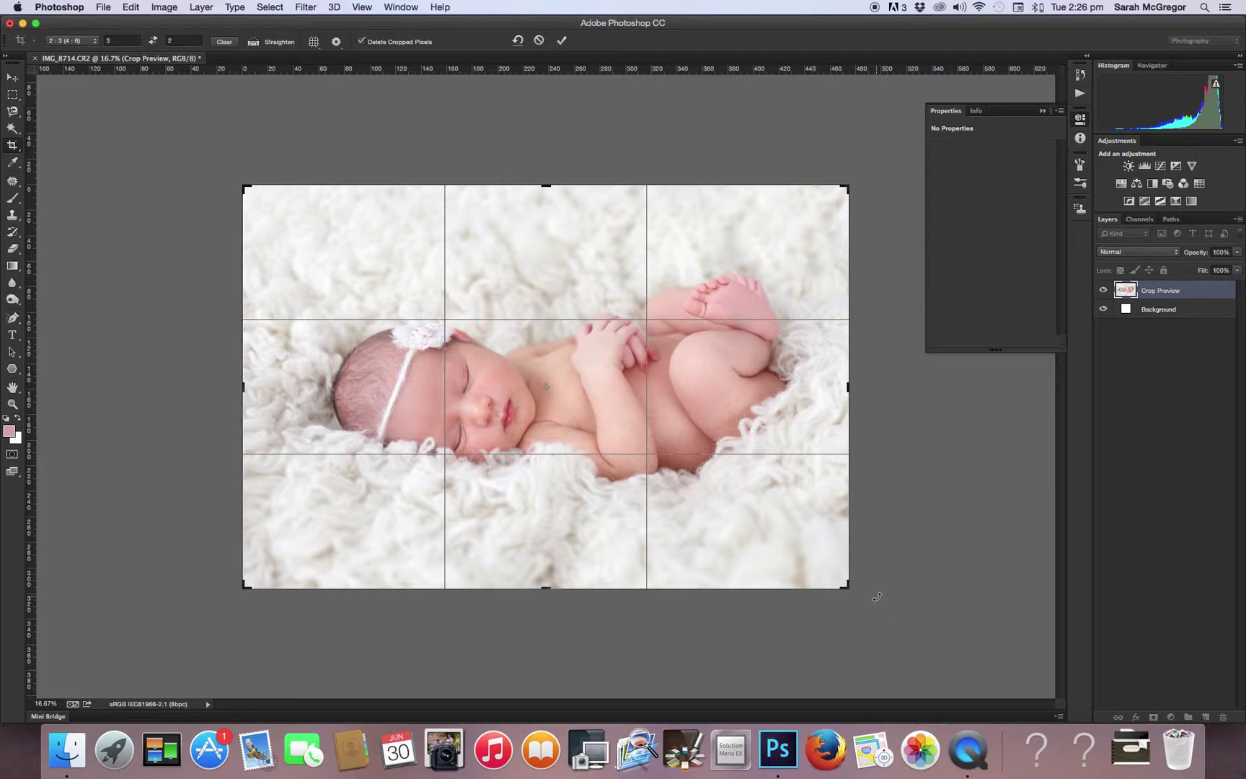
drag(890, 587, 632, 606)
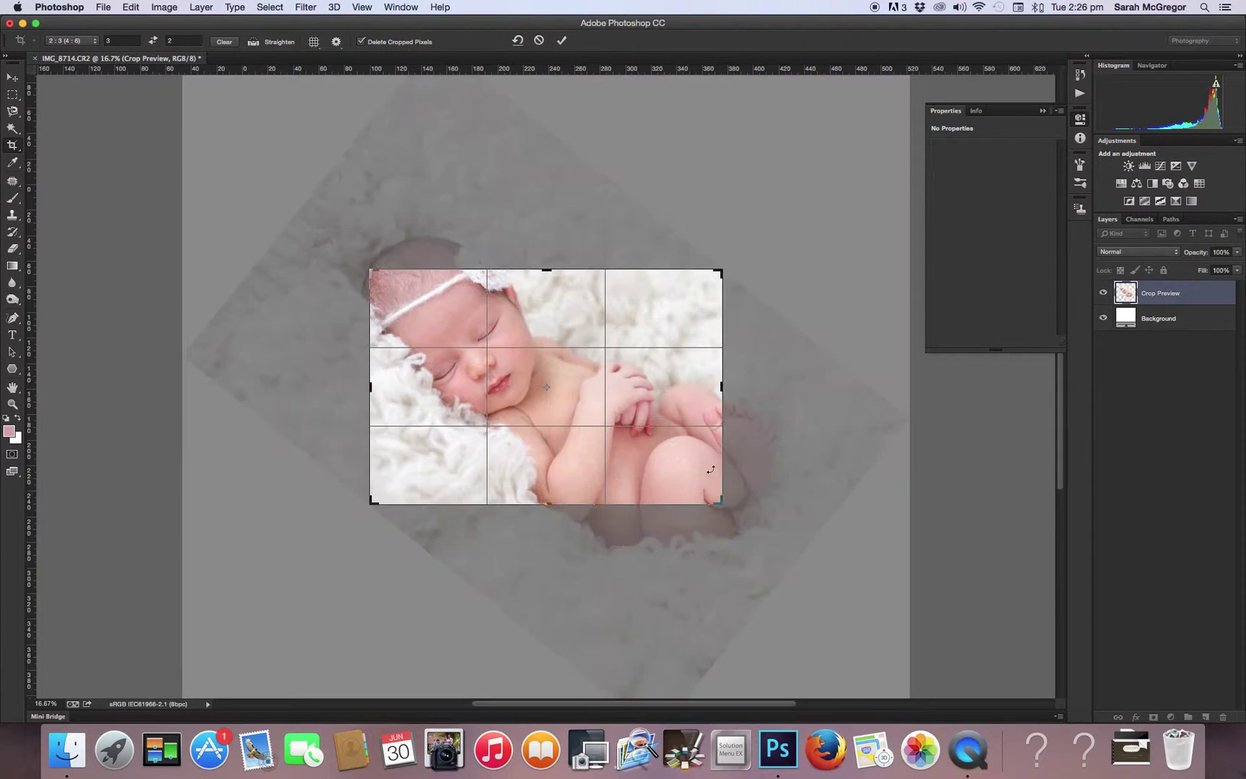
drag(719, 499, 845, 581)
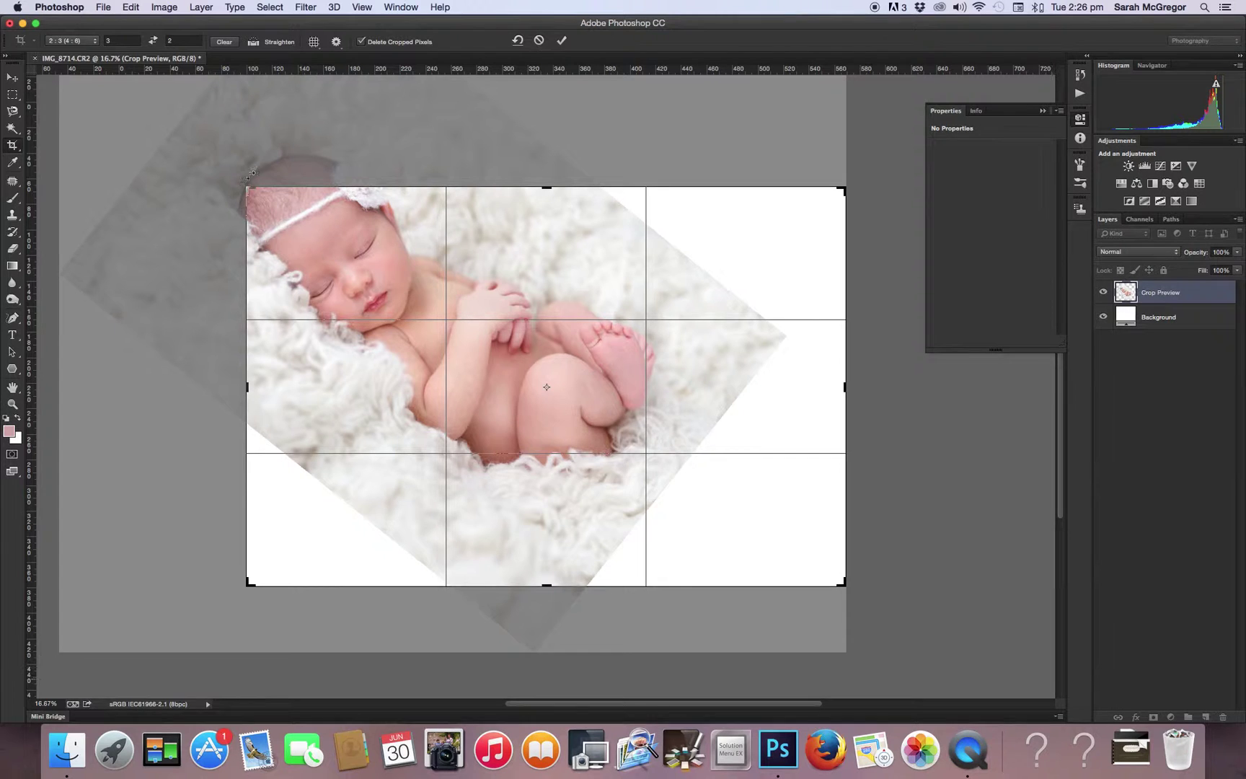
drag(249, 186, 178, 113)
click(563, 41)
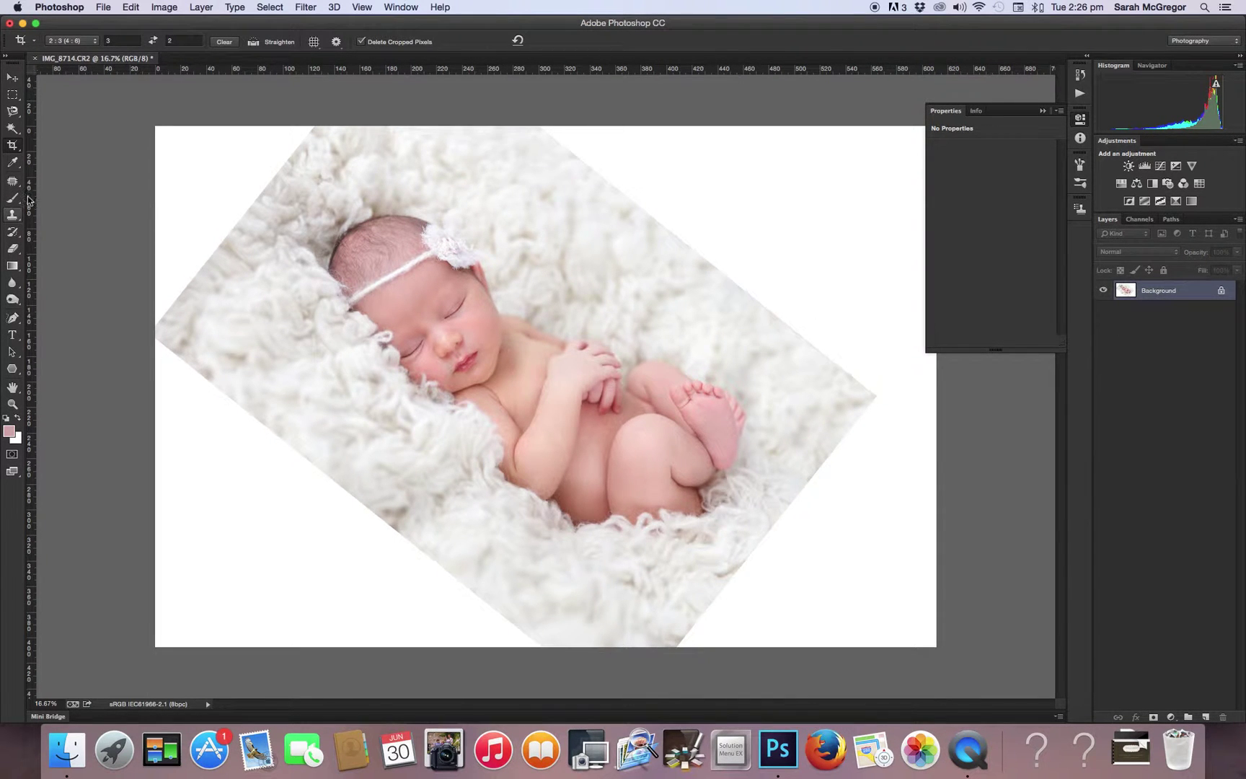
- Duplicate the rotated background layer with its suggested name and activate the Clone Stamp tool
click(196, 6)
click(231, 48)
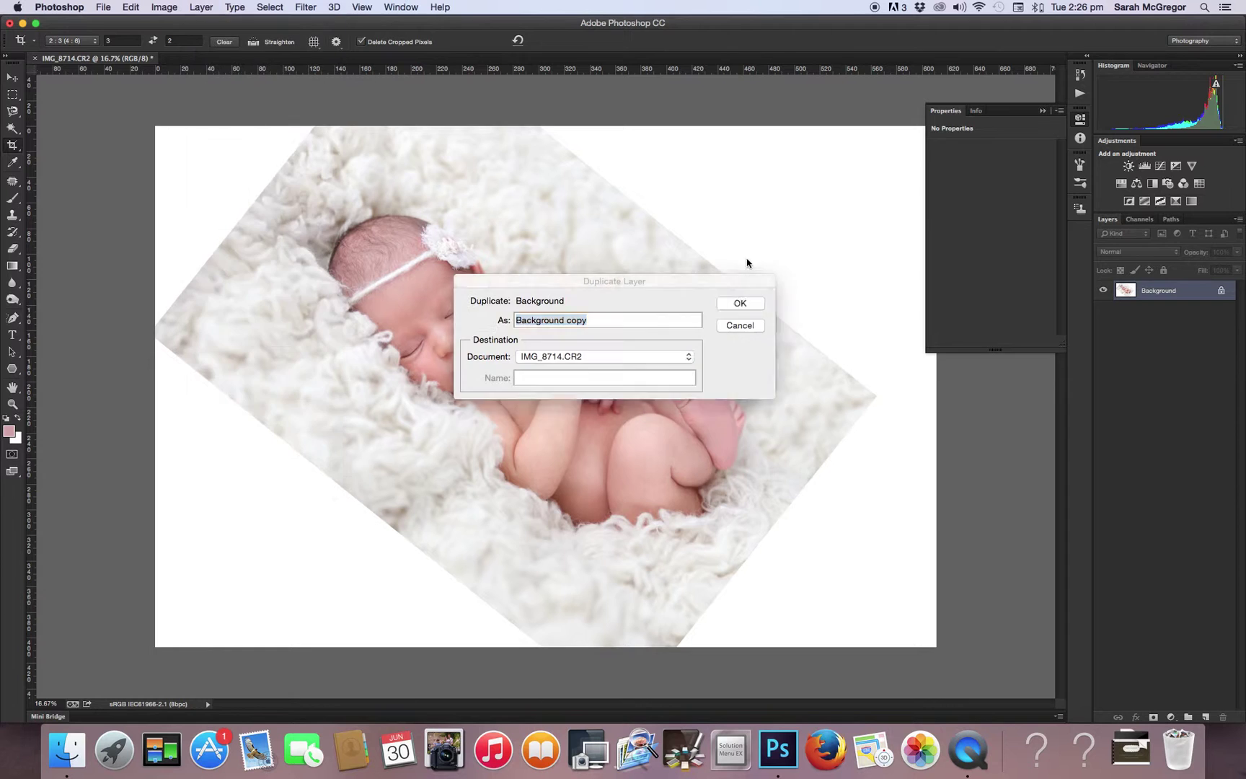
click(743, 303)
click(11, 218)
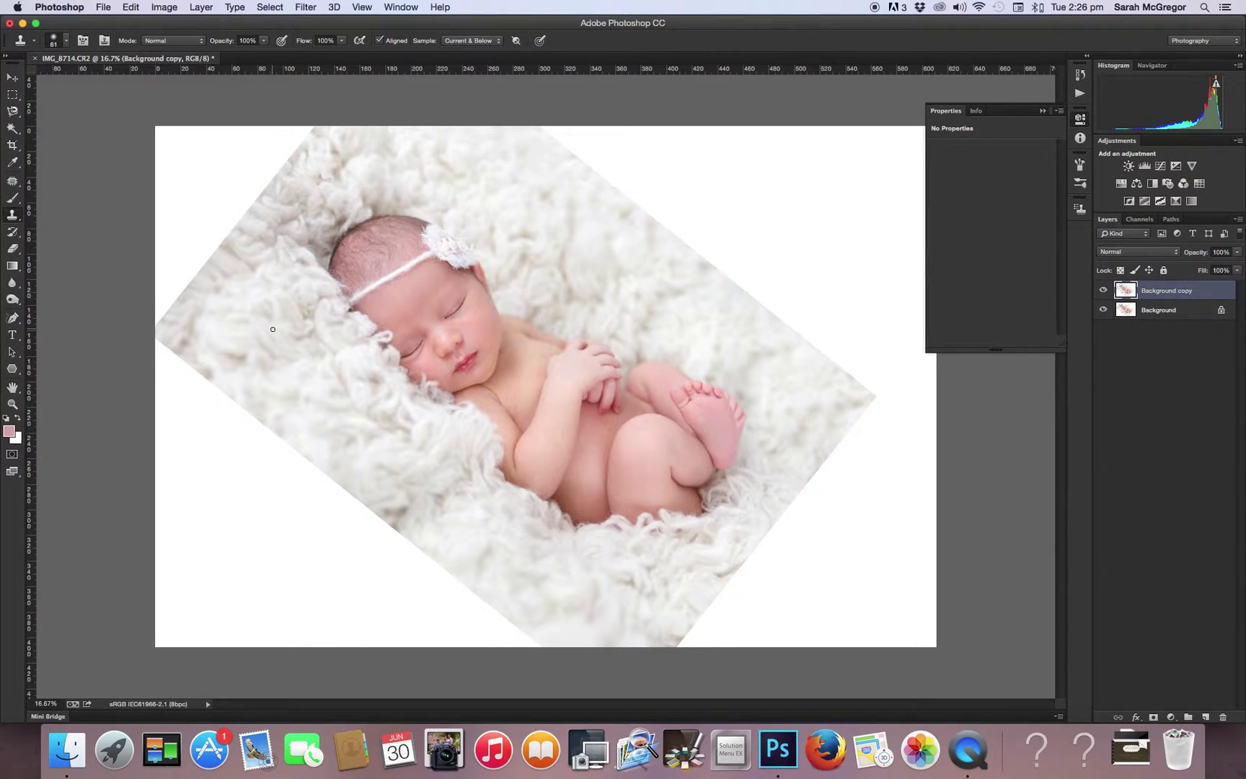
- Clone fur over the blank lower-left corner of the photo with a 488 px Clone Stamp brush
click(70, 43)
click(139, 80)
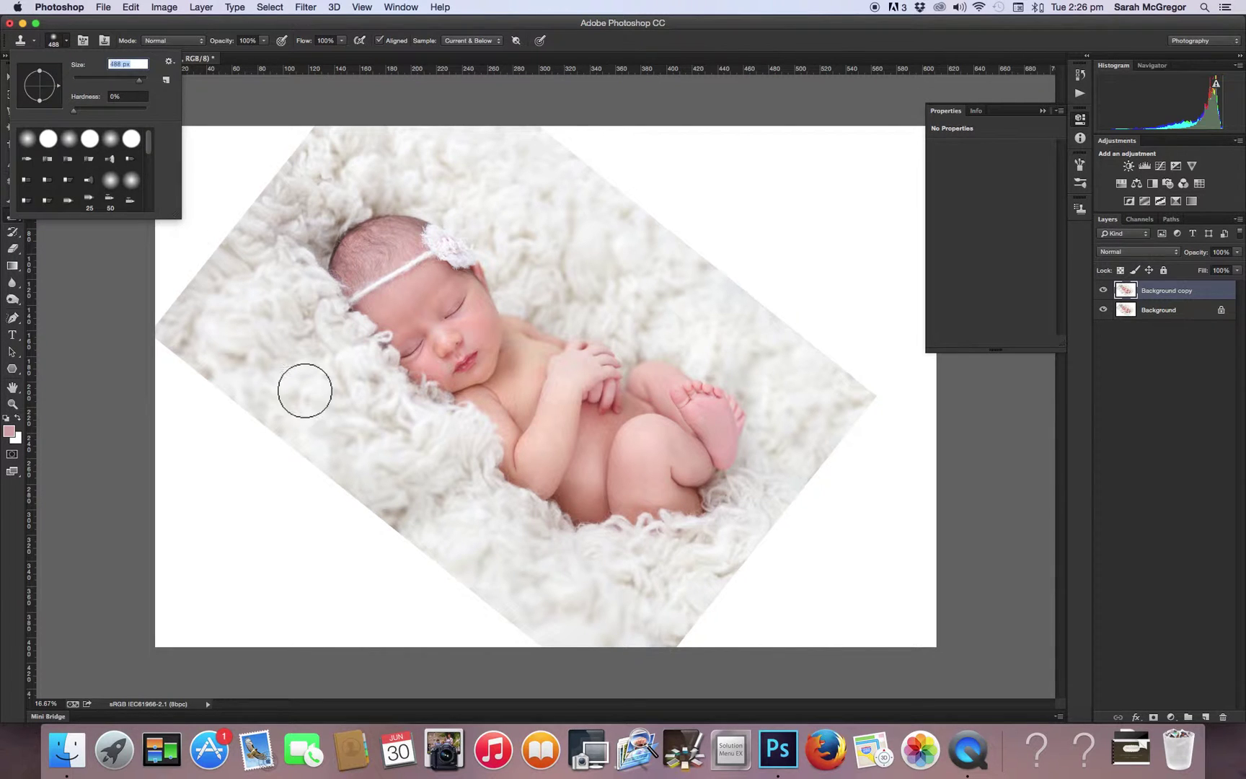
click(272, 362)
mouse_move(236, 409)
mouse_down()
mouse_move(169, 387)
mouse_move(151, 356)
mouse_move(396, 574)
mouse_move(184, 374)
mouse_move(558, 656)
mouse_move(443, 630)
mouse_move(476, 634)
mouse_move(288, 551)
mouse_move(241, 457)
mouse_move(125, 388)
mouse_move(225, 492)
mouse_move(314, 536)
mouse_move(353, 580)
mouse_move(407, 544)
mouse_move(413, 519)
mouse_move(402, 524)
mouse_move(267, 437)
mouse_up()
alt+click(398, 520)
mouse_move(326, 407)
mouse_down()
mouse_move(299, 386)
mouse_move(305, 450)
mouse_move(329, 458)
mouse_move(282, 465)
mouse_move(350, 523)
mouse_up()
mouse_move(301, 626)
mouse_down()
mouse_move(289, 590)
mouse_move(173, 504)
mouse_move(172, 454)
mouse_move(264, 520)
mouse_move(175, 582)
mouse_move(192, 542)
mouse_move(306, 501)
mouse_move(293, 559)
mouse_move(192, 621)
mouse_move(320, 634)
mouse_move(161, 634)
mouse_move(156, 568)
mouse_move(273, 551)
mouse_move(228, 588)
mouse_up()
mouse_move(156, 628)
mouse_down()
mouse_move(172, 576)
mouse_move(142, 512)
mouse_move(170, 478)
mouse_up()
- Fill the photo's blank upper-left corner with fur cloned from beside the baby's head
alt+click(249, 280)
mouse_move(175, 215)
mouse_down()
mouse_move(146, 305)
mouse_move(171, 264)
mouse_move(169, 189)
mouse_move(189, 210)
mouse_move(232, 211)
mouse_move(298, 127)
mouse_move(261, 157)
mouse_move(267, 147)
mouse_move(225, 147)
mouse_move(181, 233)
mouse_move(173, 194)
mouse_move(160, 208)
mouse_move(177, 245)
mouse_up()
alt+click(270, 225)
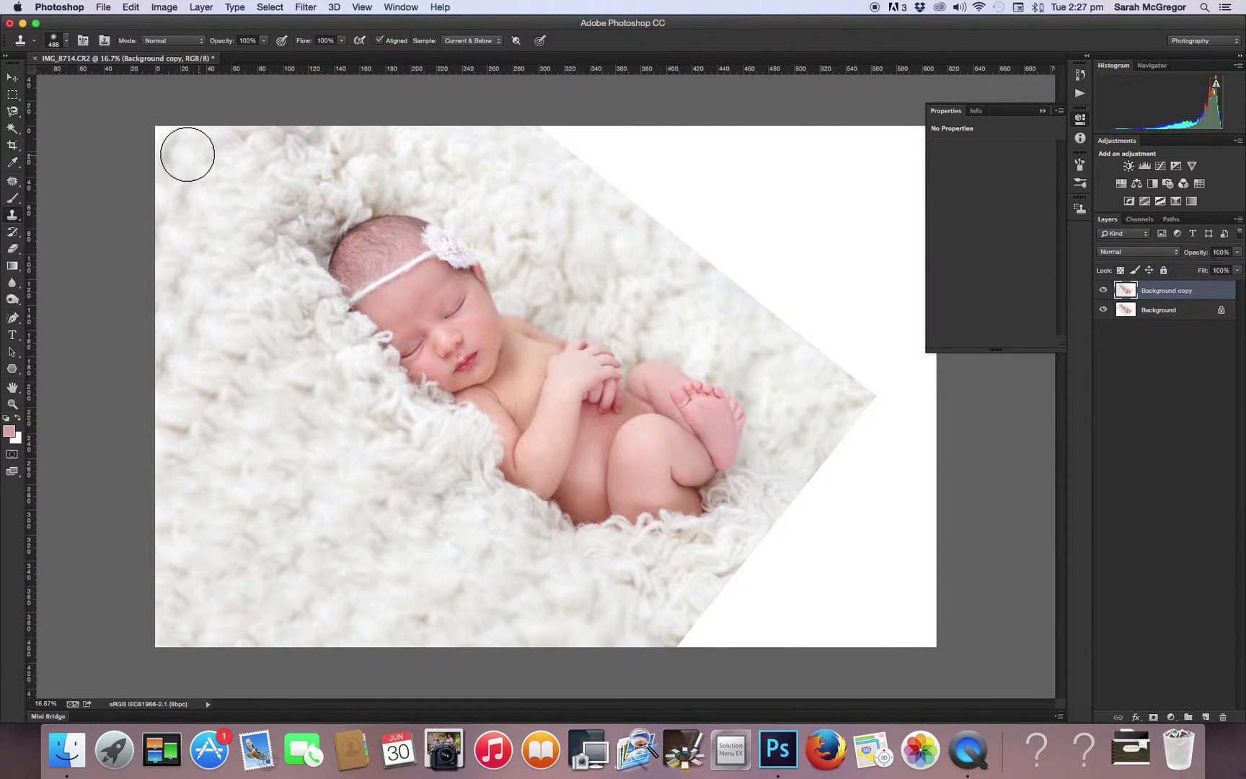
- Clone fur across the diagonal blank edge above the baby's feet, working toward the photo's upper-right corner
mouse_move(529, 126)
mouse_down()
mouse_move(641, 169)
mouse_move(705, 218)
mouse_move(604, 176)
mouse_move(838, 356)
mouse_move(762, 273)
mouse_move(820, 343)
mouse_move(740, 271)
mouse_move(807, 253)
mouse_up()
alt+click(707, 289)
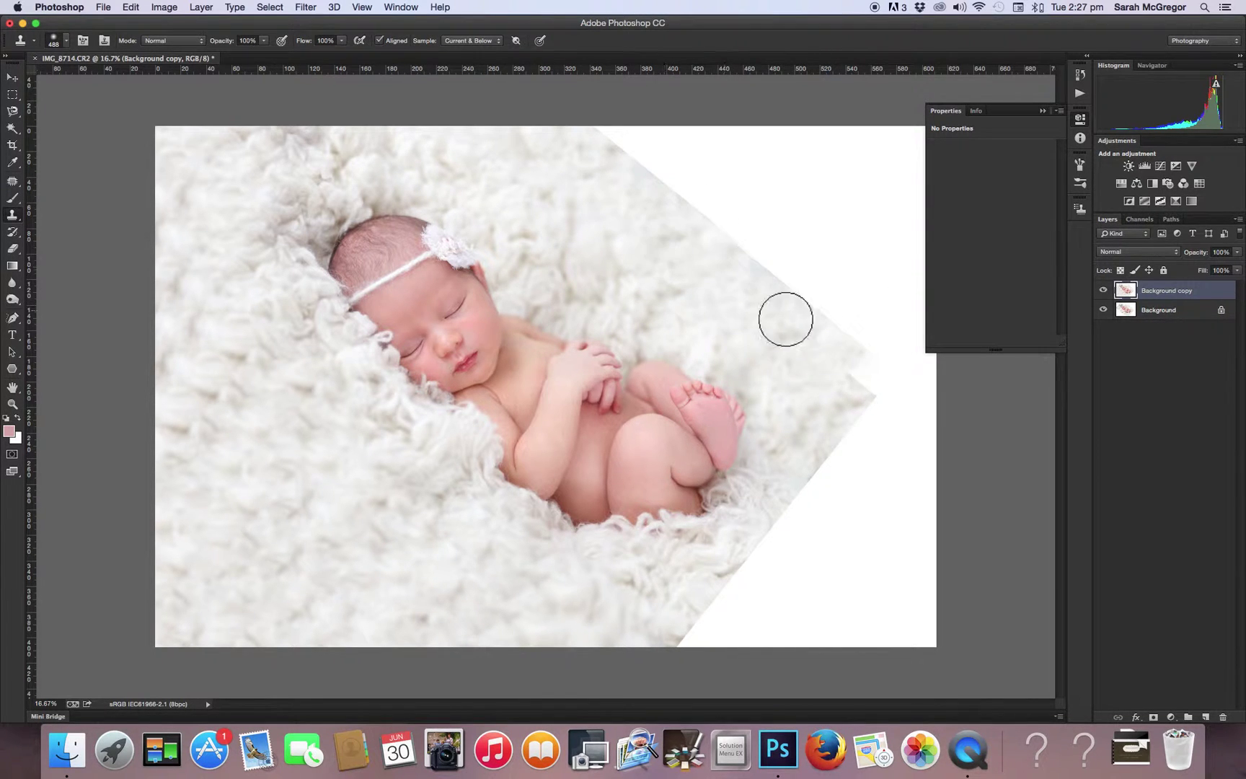
shift+click(640, 166)
alt+click(641, 228)
mouse_move(692, 155)
mouse_down()
mouse_move(639, 145)
mouse_move(701, 179)
mouse_move(813, 194)
mouse_move(753, 129)
mouse_move(658, 213)
mouse_move(828, 326)
mouse_move(872, 210)
mouse_move(912, 208)
mouse_up()
alt+click(764, 229)
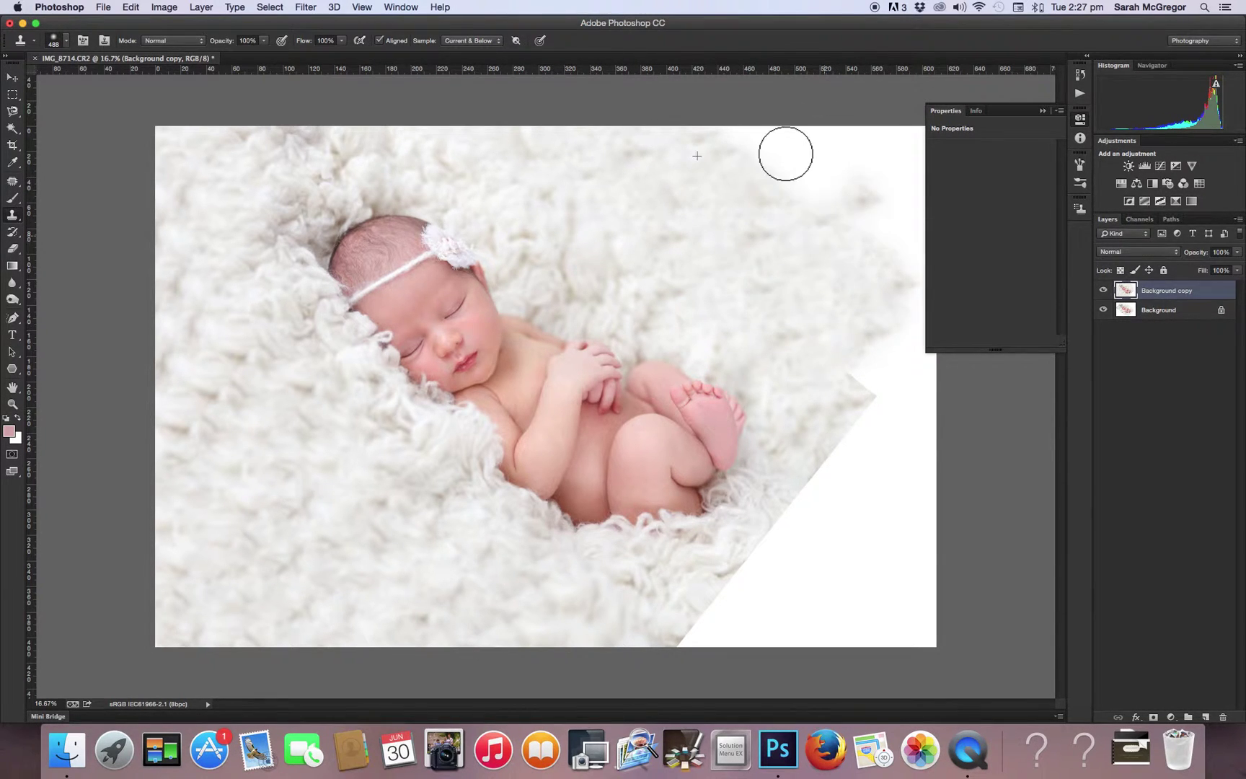
alt+click(731, 204)
drag(707, 145, 834, 190)
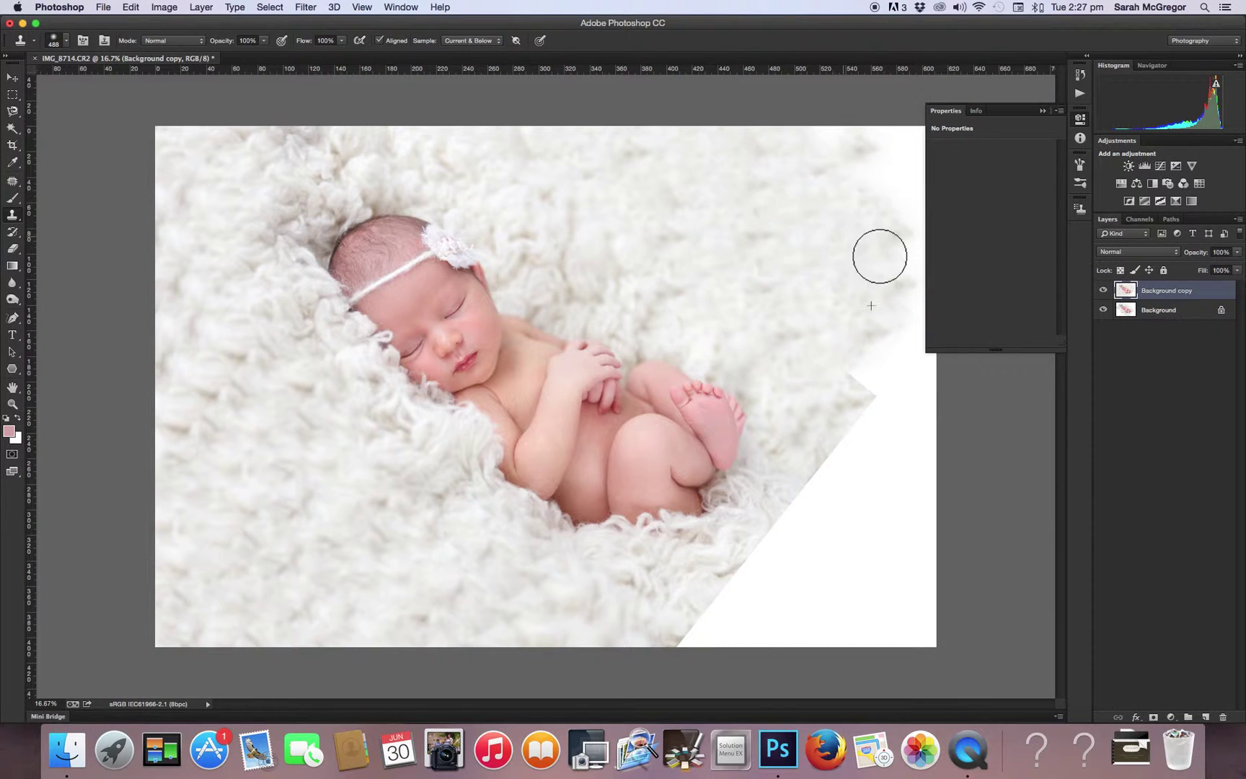
- Collapse the Properties panel and clone fur into the upper-right corner and down the photo's right edge
click(1043, 111)
alt+click(720, 264)
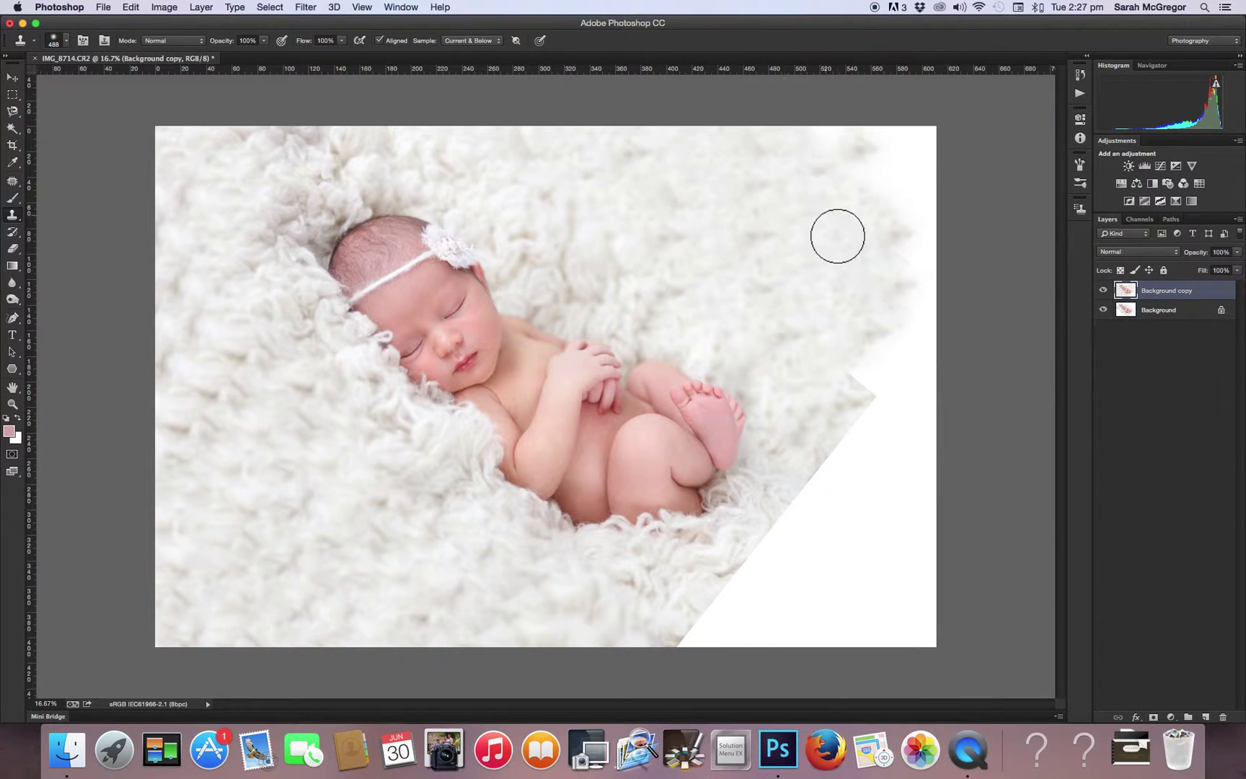
drag(893, 188, 903, 130)
alt+click(770, 247)
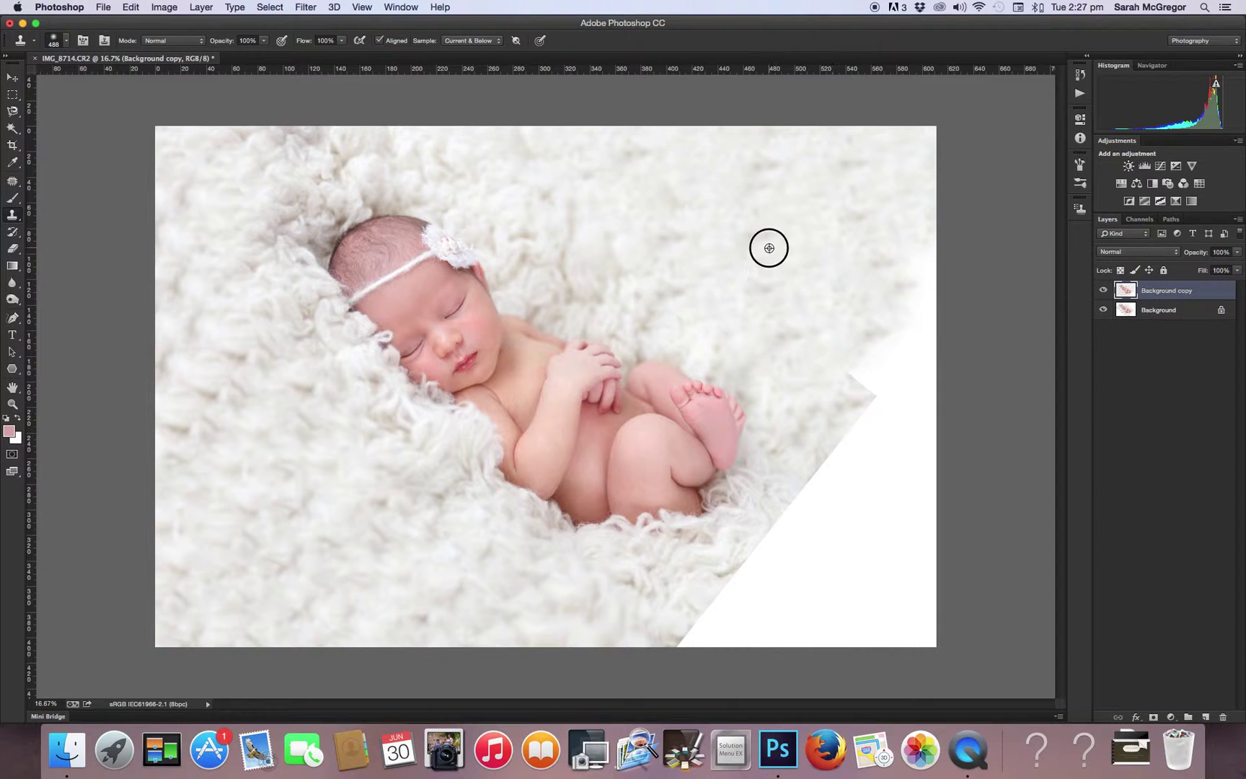
mouse_move(890, 392)
mouse_down()
mouse_move(961, 368)
mouse_move(979, 310)
mouse_move(955, 260)
mouse_move(913, 269)
mouse_move(840, 223)
mouse_move(917, 252)
mouse_up()
alt+click(835, 212)
- Extend the cloned fur into the blank area below the feet and cover the remaining gap along the photo's right side
alt+click(590, 600)
mouse_move(707, 617)
mouse_down()
mouse_move(738, 631)
mouse_move(669, 638)
mouse_move(745, 607)
mouse_move(726, 586)
mouse_move(761, 538)
mouse_move(818, 612)
mouse_move(849, 593)
mouse_up()
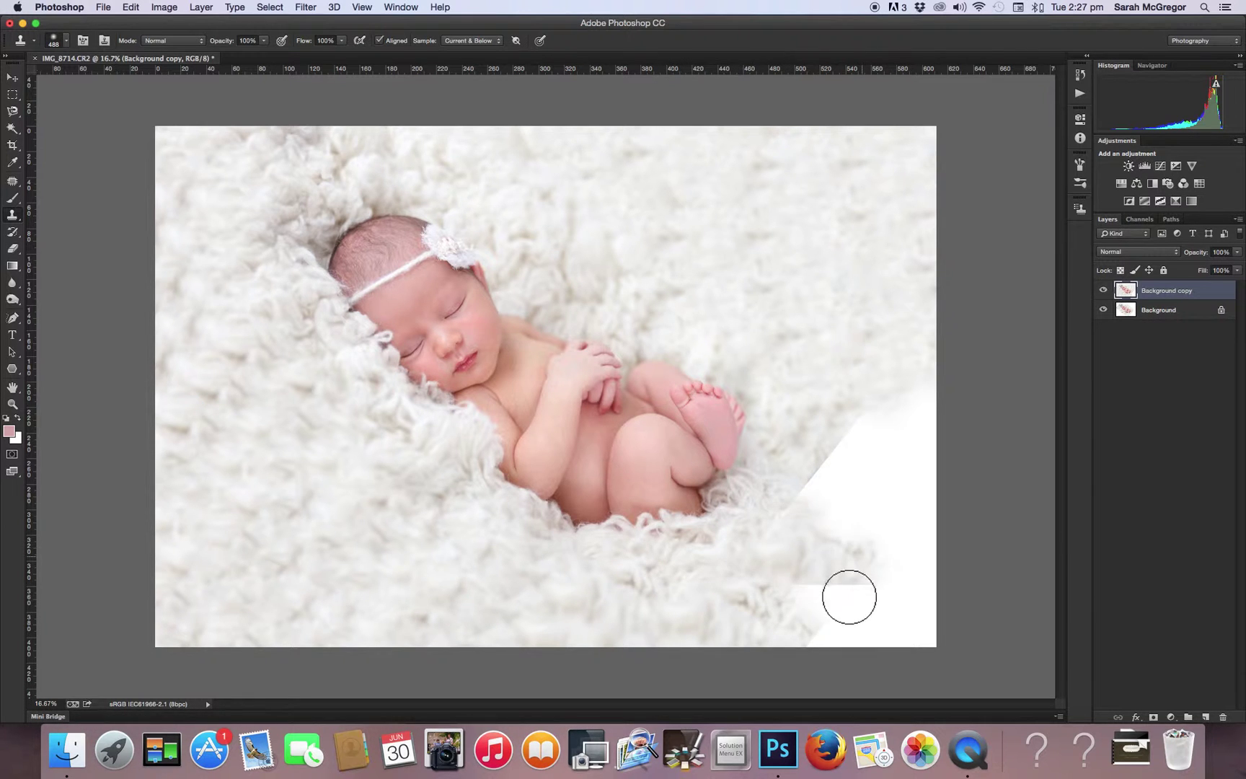
alt+click(846, 436)
drag(860, 262, 863, 267)
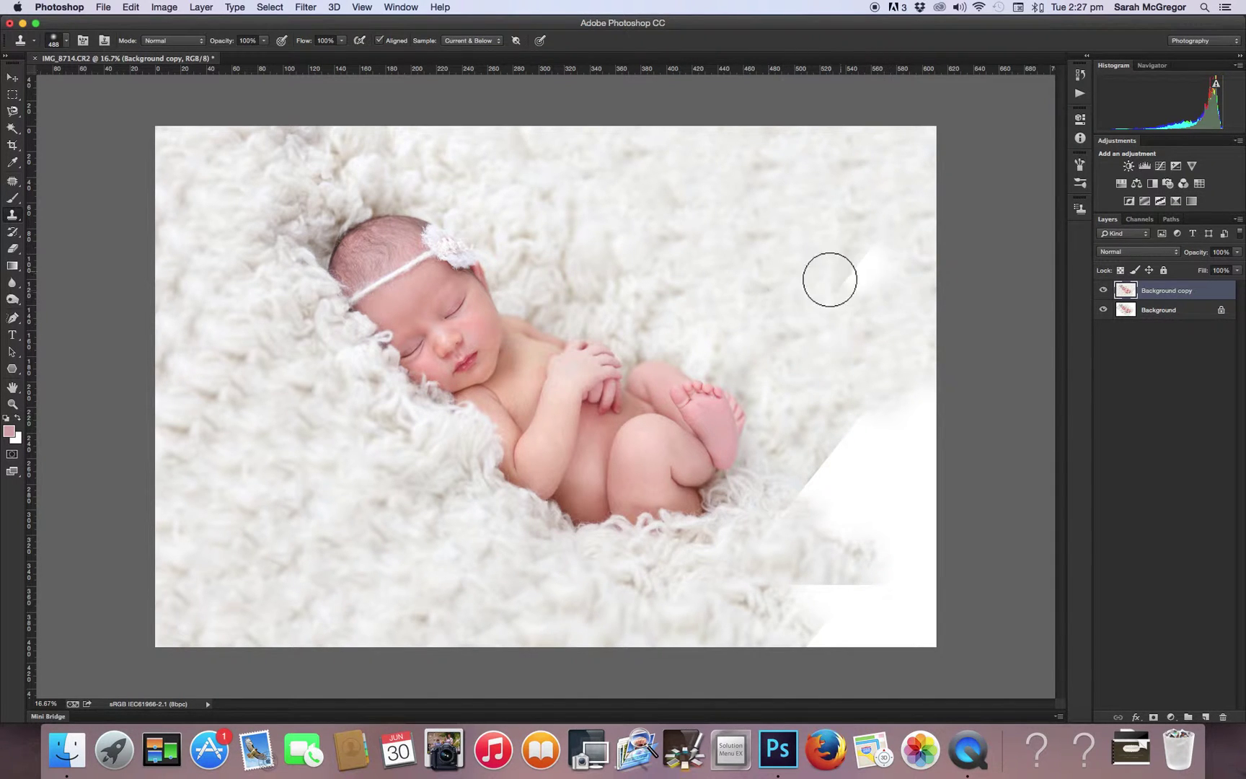
mouse_move(815, 279)
mouse_down()
mouse_move(857, 259)
mouse_move(877, 242)
mouse_up()
alt+click(802, 357)
mouse_move(849, 503)
mouse_down()
mouse_move(862, 368)
mouse_move(915, 361)
mouse_up()
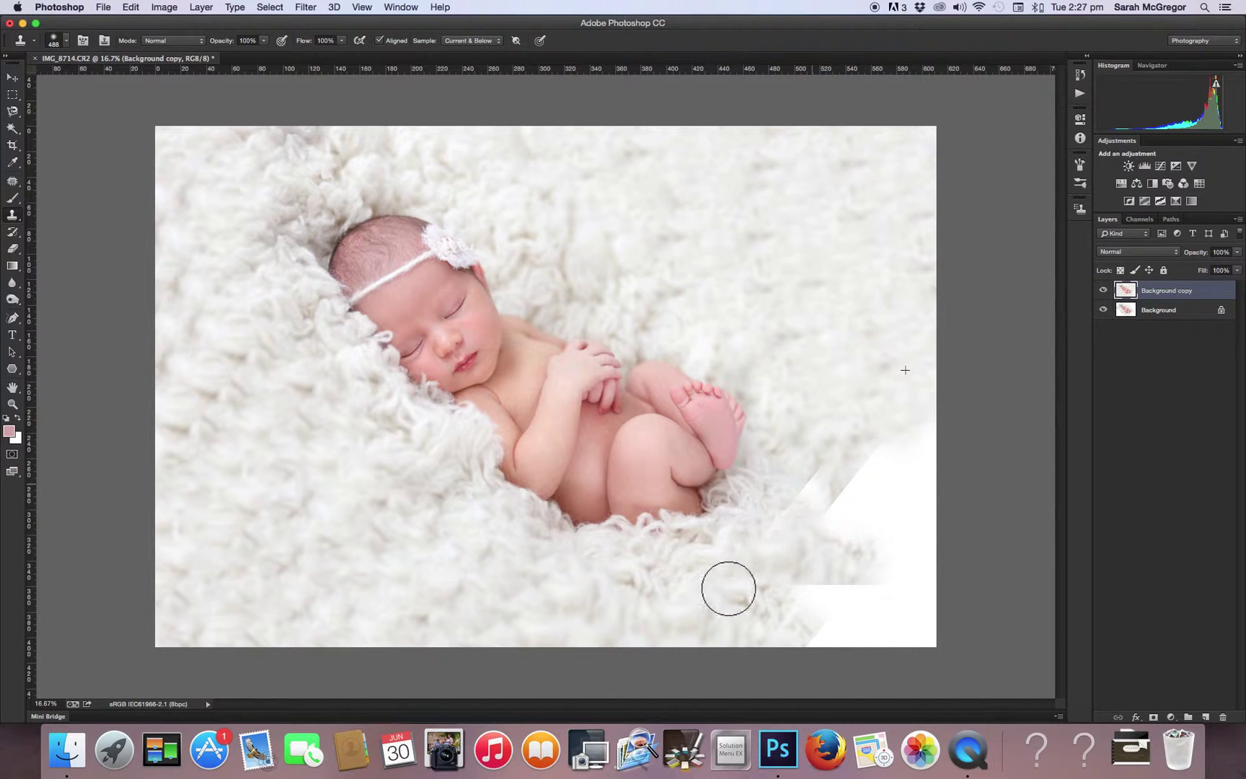
- Fill the photo's lower-right corner with cloned fur and blend the hard seams there
mouse_move(770, 526)
mouse_down()
mouse_move(824, 559)
mouse_move(902, 428)
mouse_move(915, 506)
mouse_up()
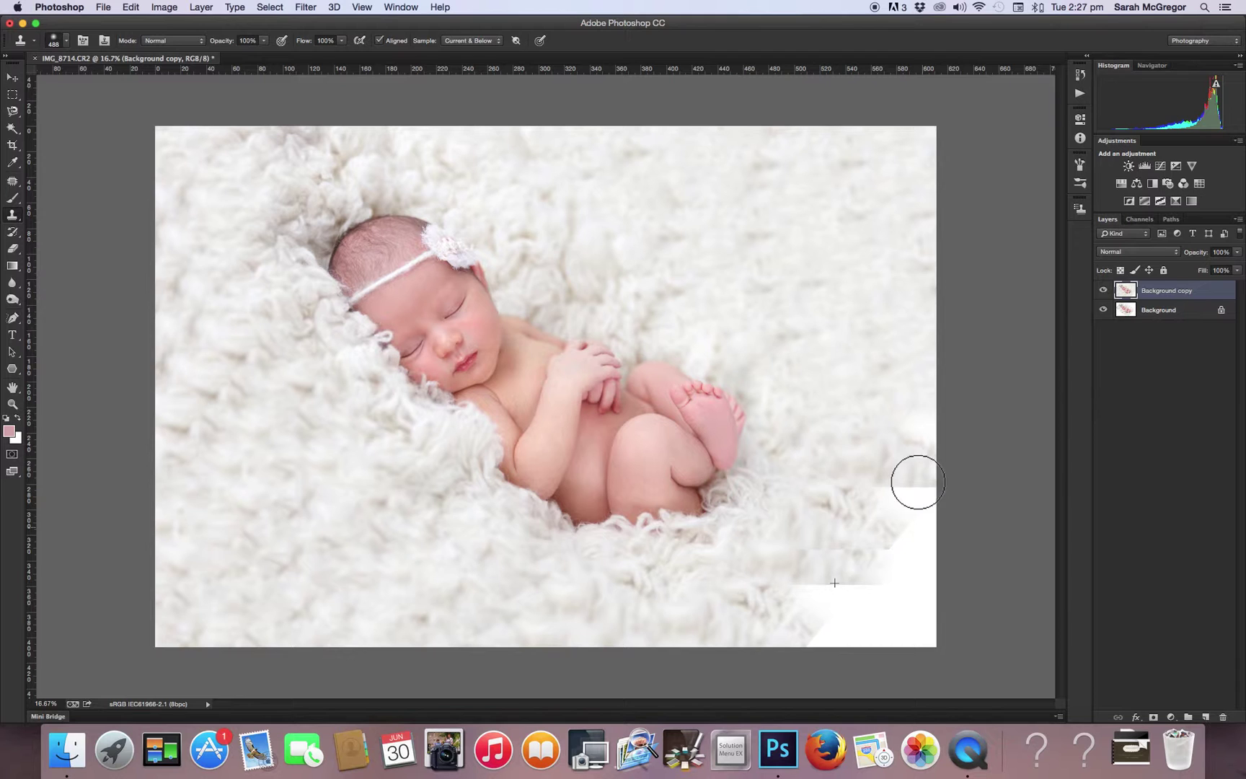
drag(888, 569, 918, 571)
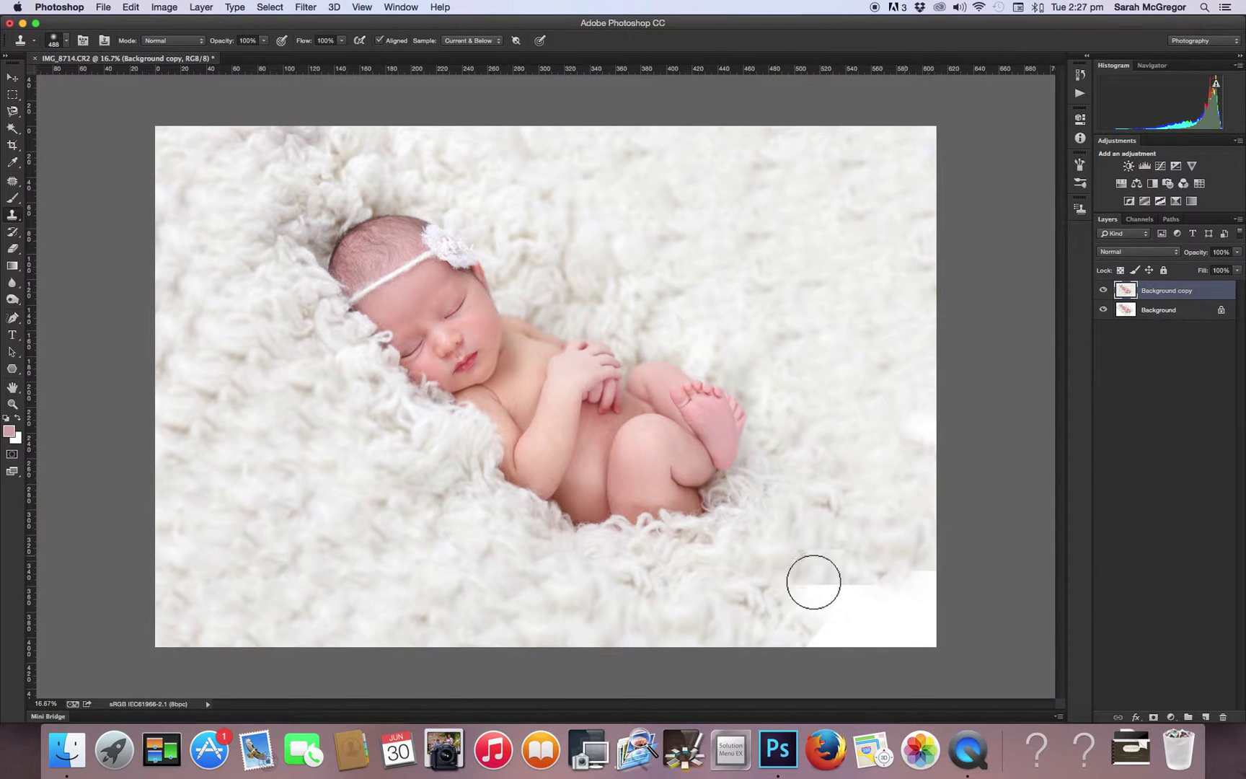
drag(851, 605, 918, 612)
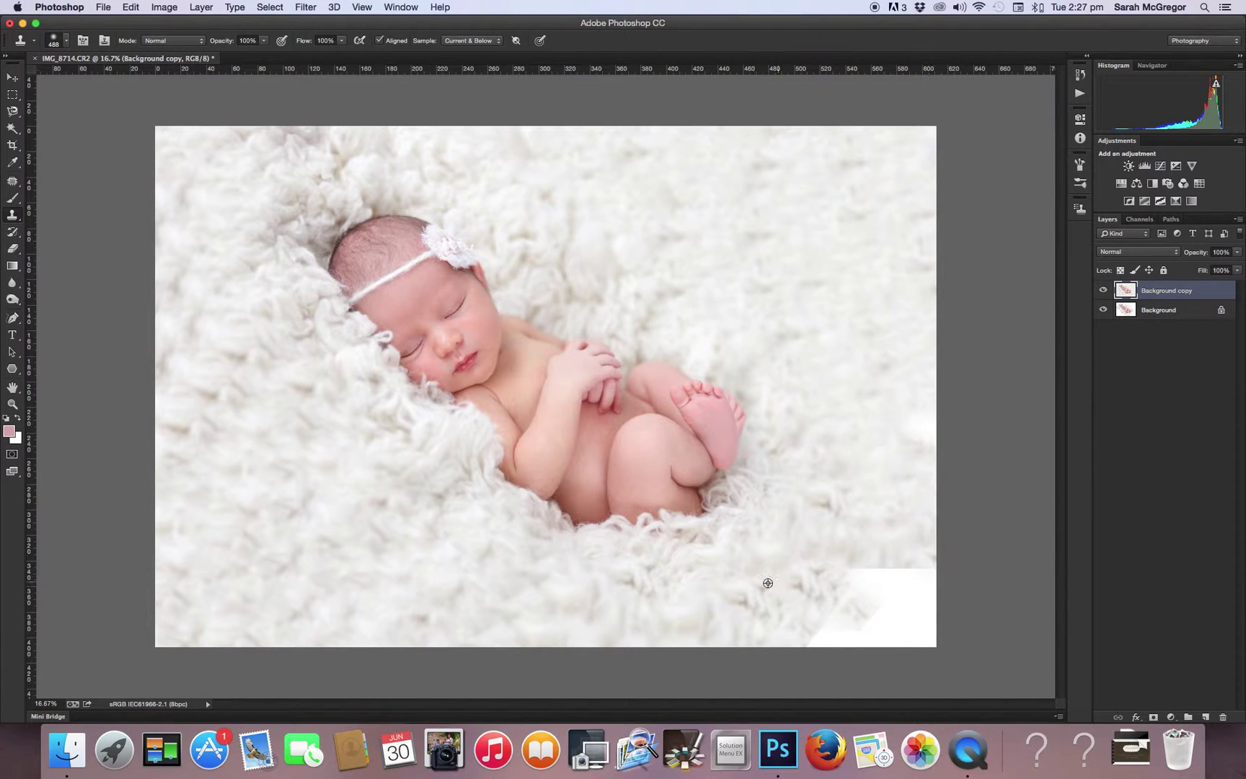
mouse_move(757, 598)
mouse_down()
mouse_move(776, 632)
mouse_move(831, 647)
mouse_move(905, 638)
mouse_move(898, 607)
mouse_move(865, 586)
mouse_move(895, 580)
mouse_move(919, 595)
mouse_up()
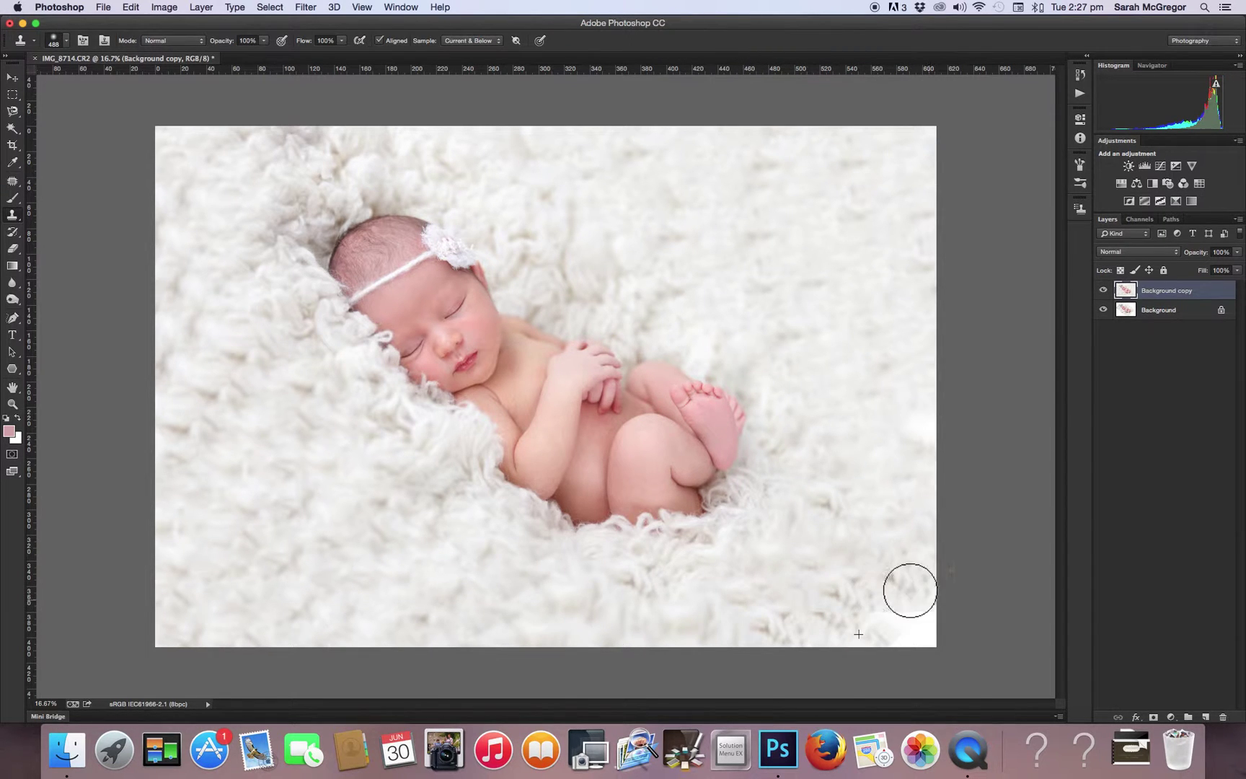
mouse_move(835, 610)
mouse_down()
mouse_move(900, 633)
mouse_move(934, 629)
mouse_move(927, 613)
mouse_move(892, 624)
mouse_move(773, 611)
mouse_up()
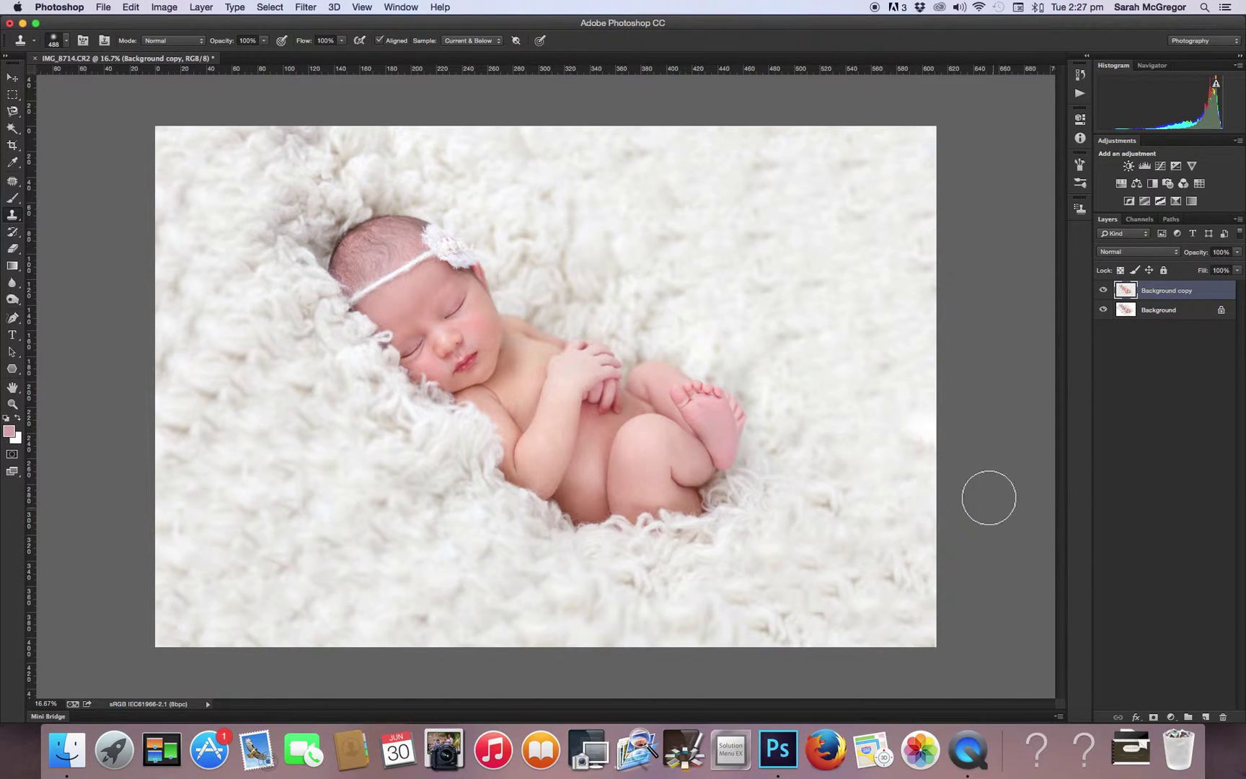
mouse_move(897, 554)
mouse_down()
mouse_move(923, 583)
mouse_move(835, 619)
mouse_move(846, 627)
mouse_move(854, 590)
mouse_move(792, 631)
mouse_up()
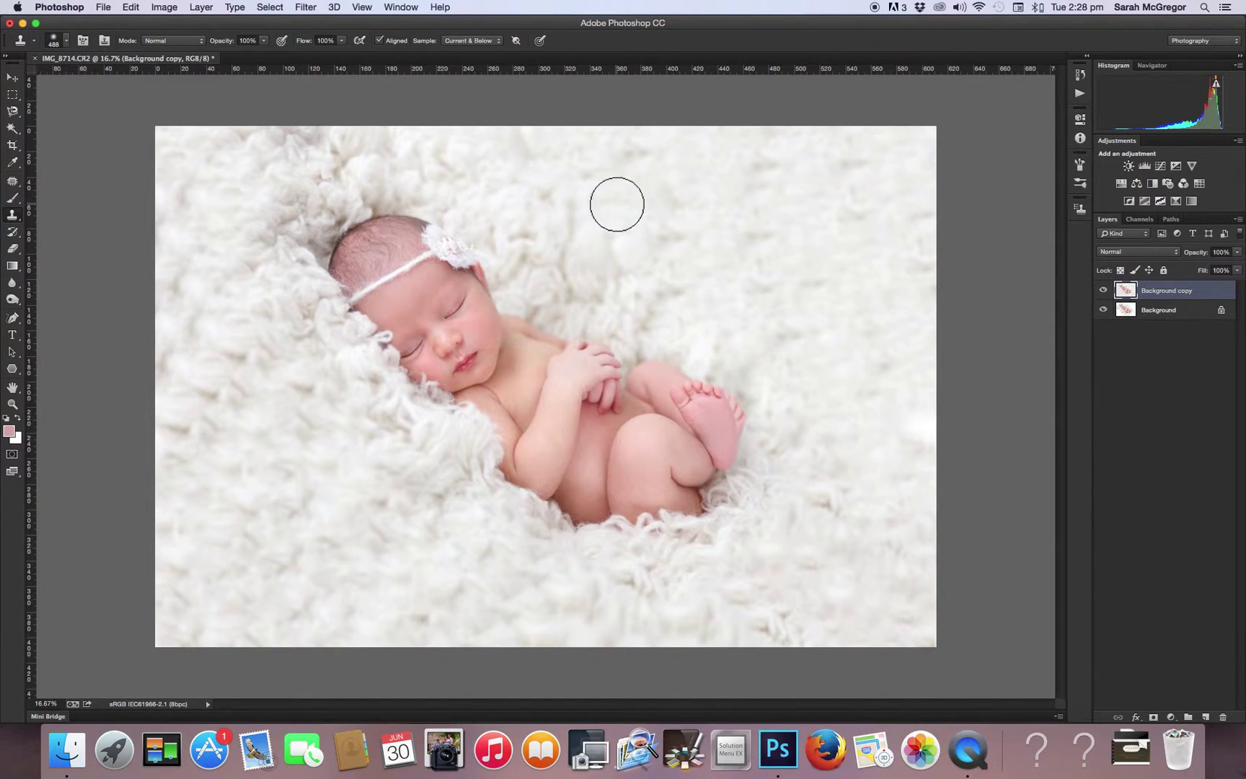
- Duplicate the cloned backdrop layer with its suggested name
click(202, 7)
click(211, 48)
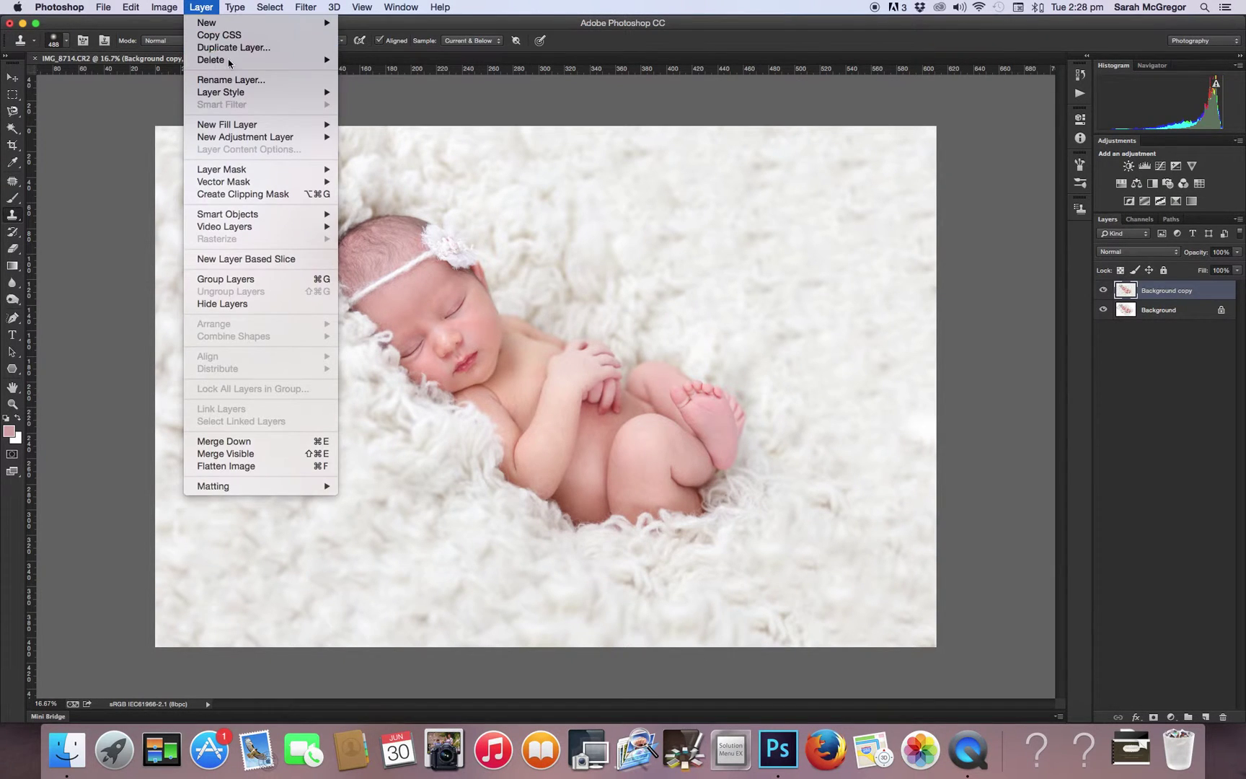
click(742, 305)
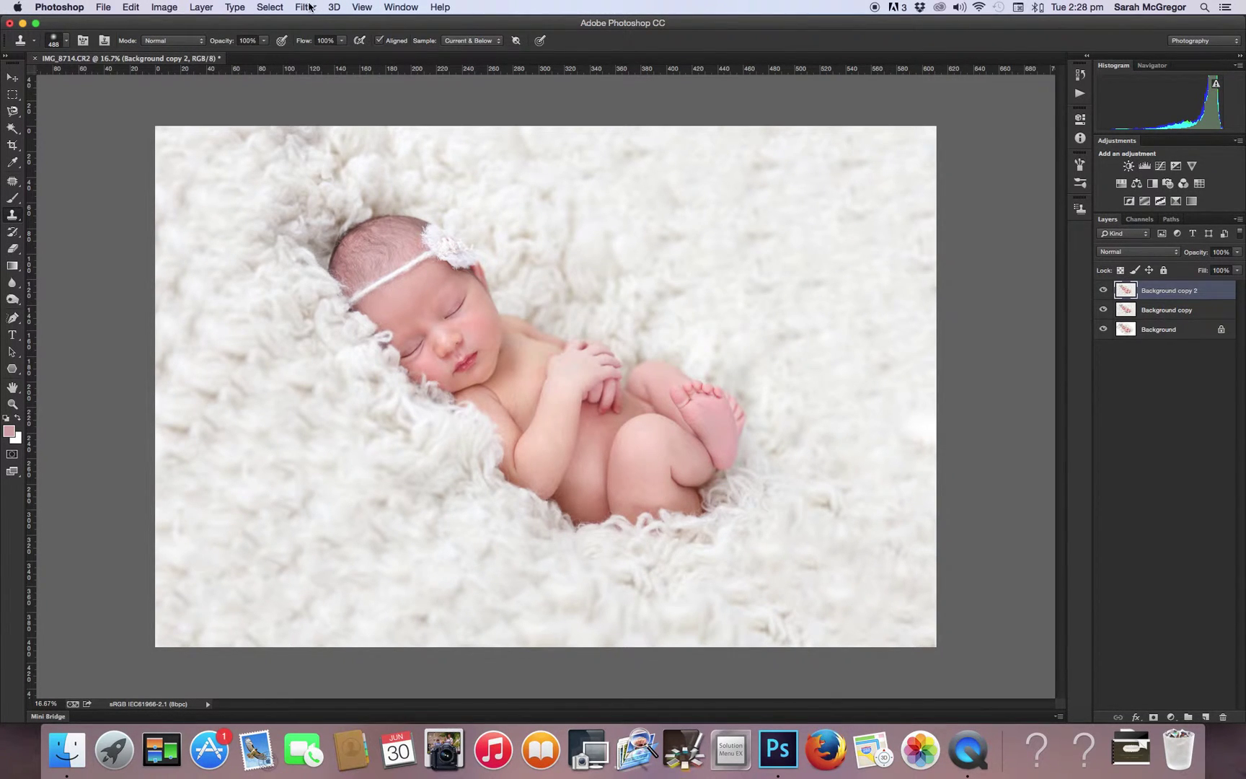
- Apply a Gaussian Blur to the duplicated layer with a radius well below 100.1 pixels
click(306, 7)
mouse_move(394, 163)
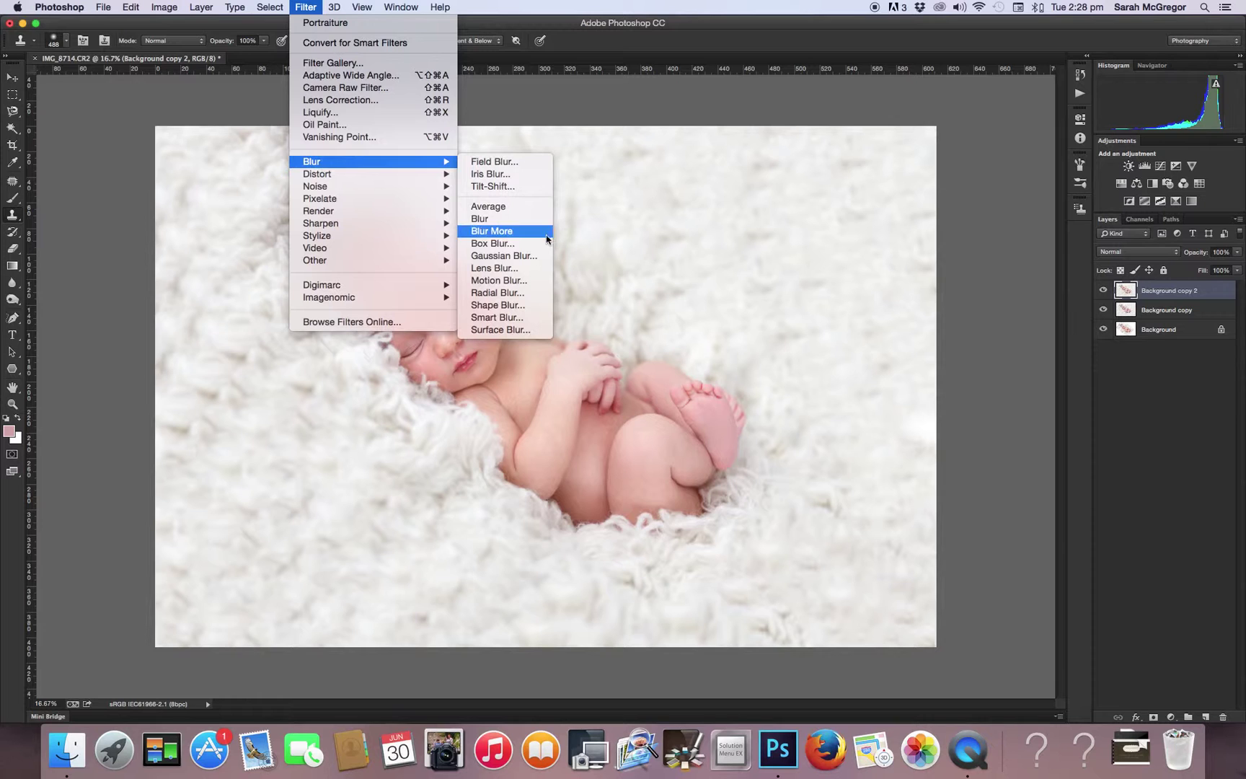
click(520, 256)
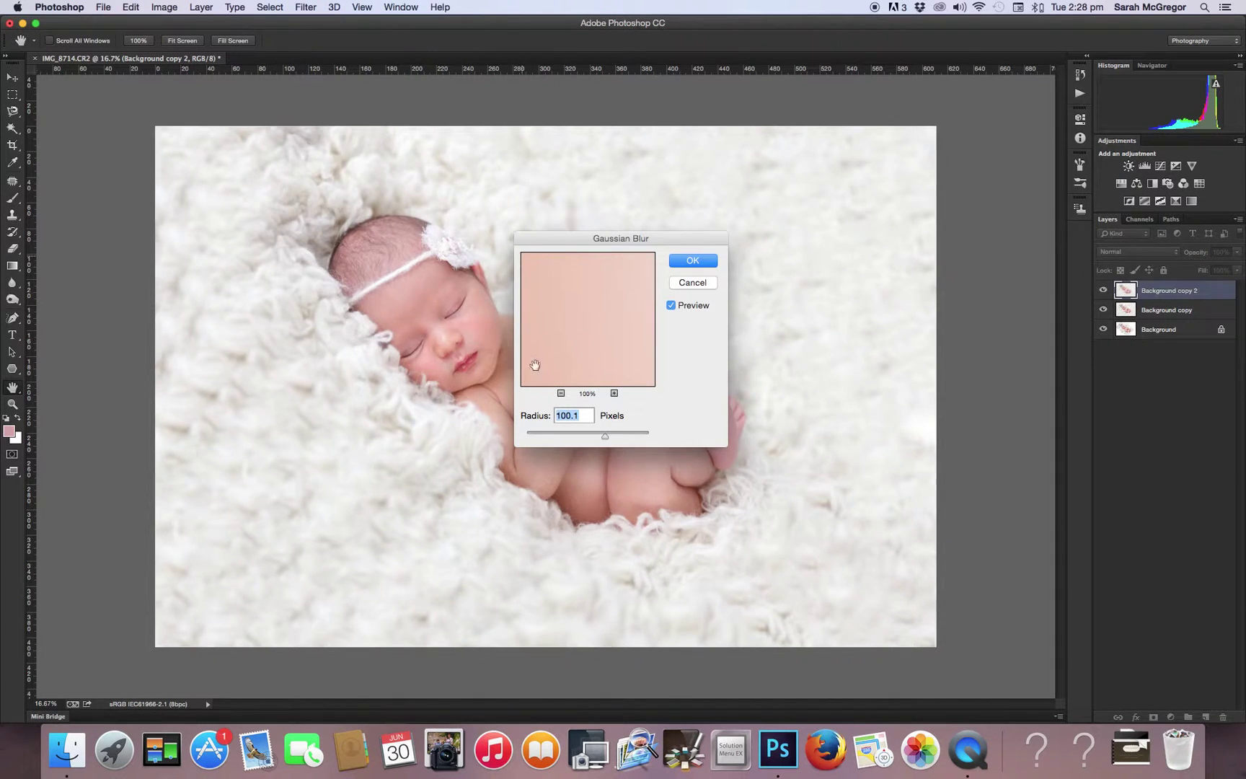
drag(577, 438, 583, 436)
click(694, 260)
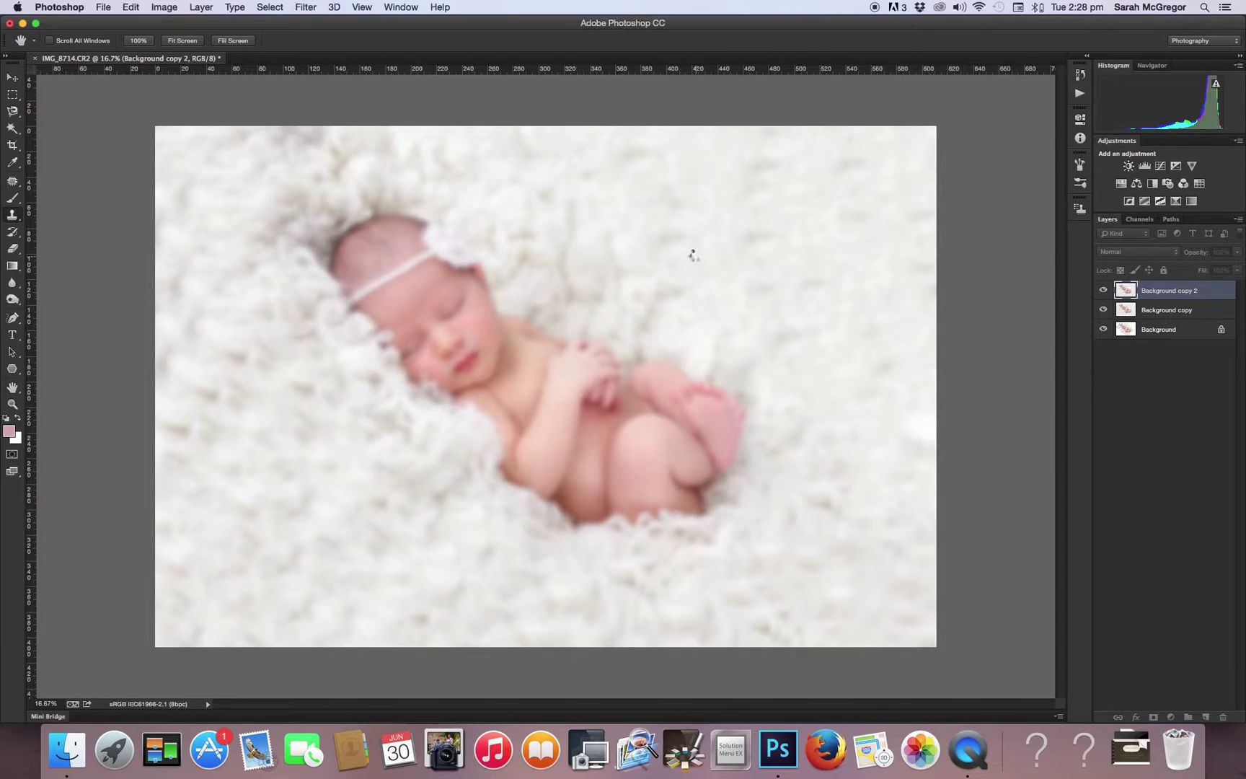
- Add an inverted, black layer mask to the blurred layer and choose the Brush with white as foreground colour
click(1154, 717)
key(super+i)
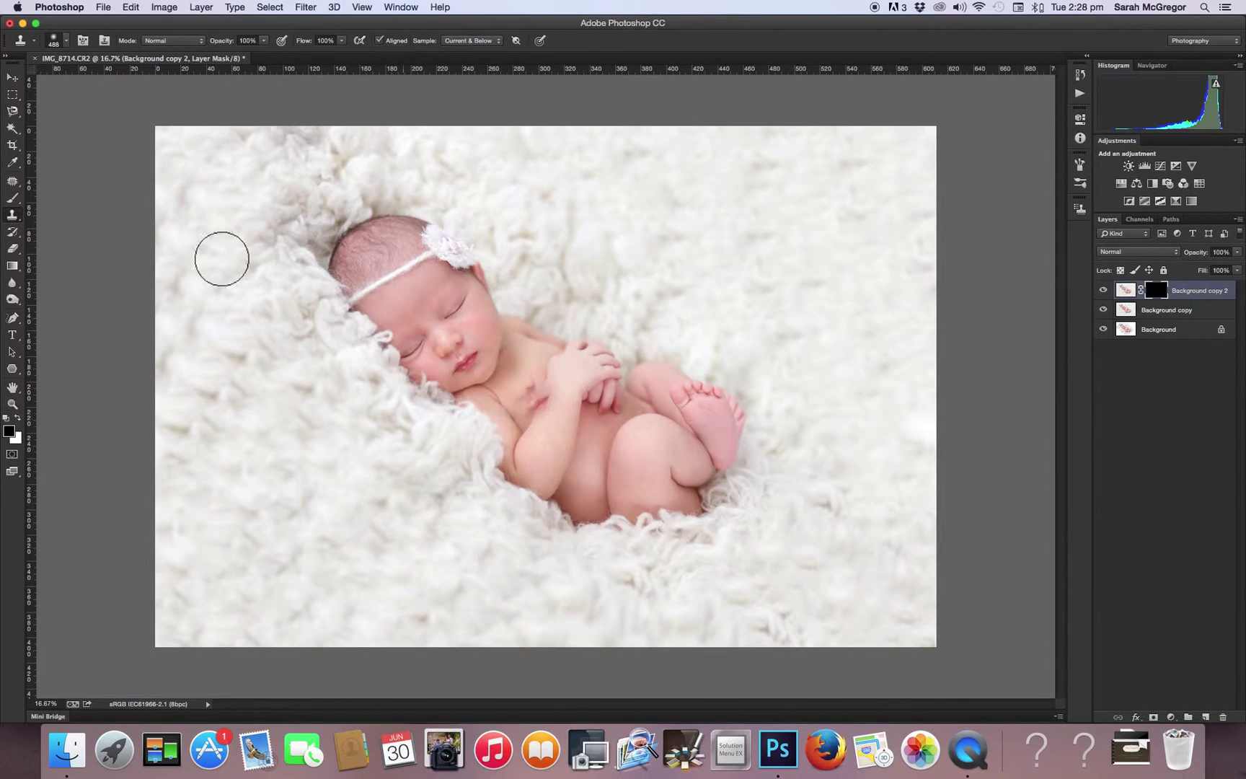
click(18, 199)
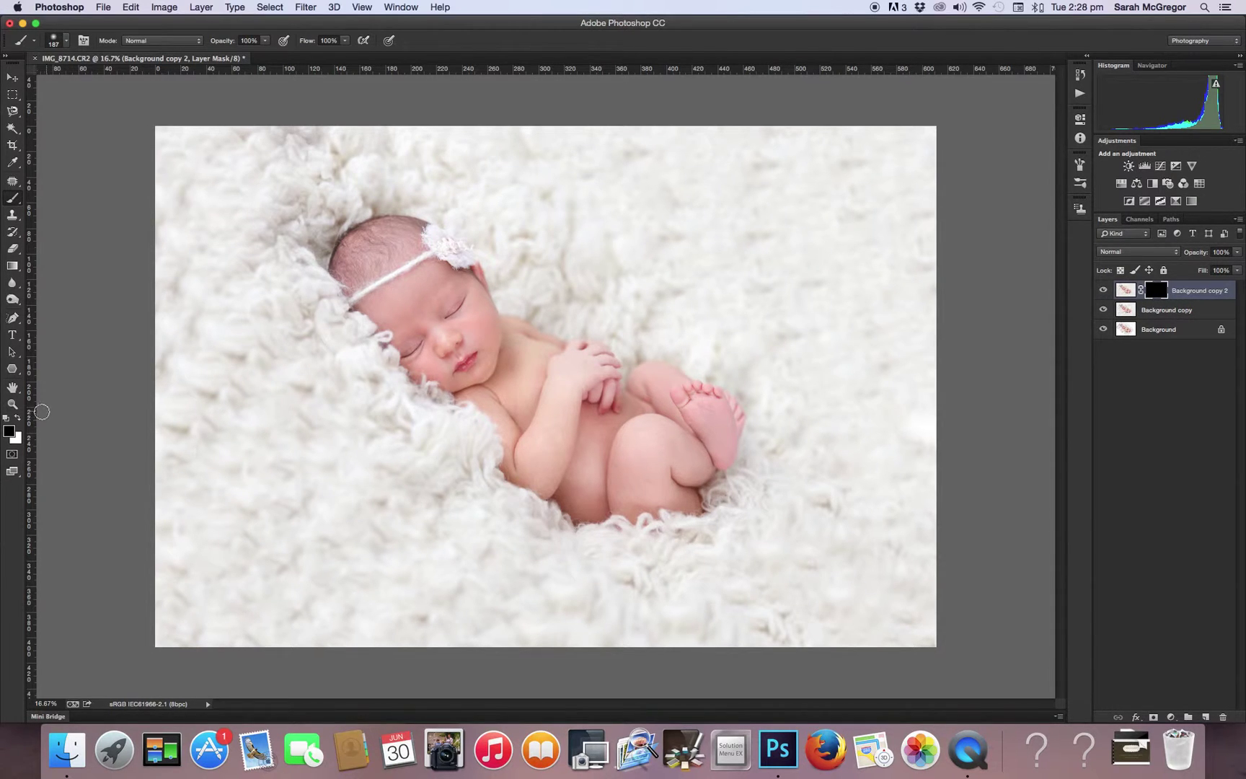
click(19, 420)
- Paint the mask around the photo's outer fur with a soft 1814 px brush and set the blurred layer's opacity to 82%
click(65, 44)
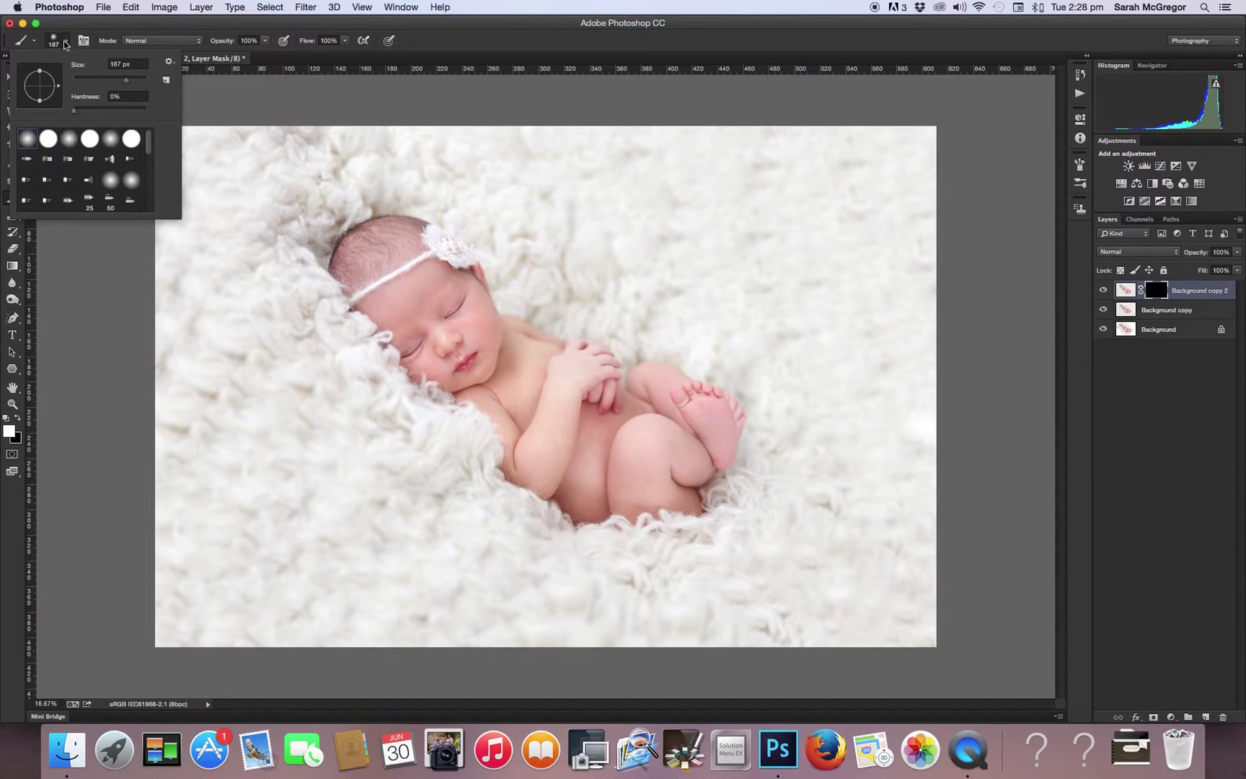
click(142, 85)
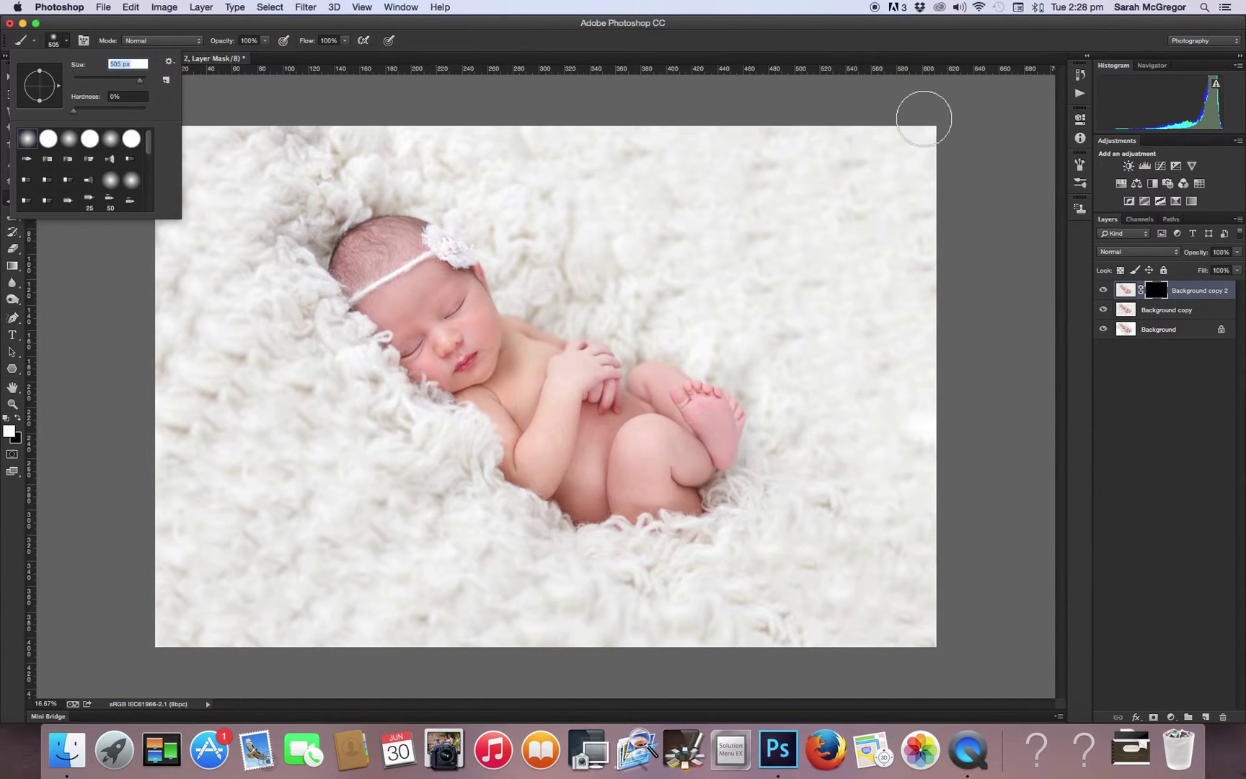
drag(142, 85, 146, 86)
click(911, 137)
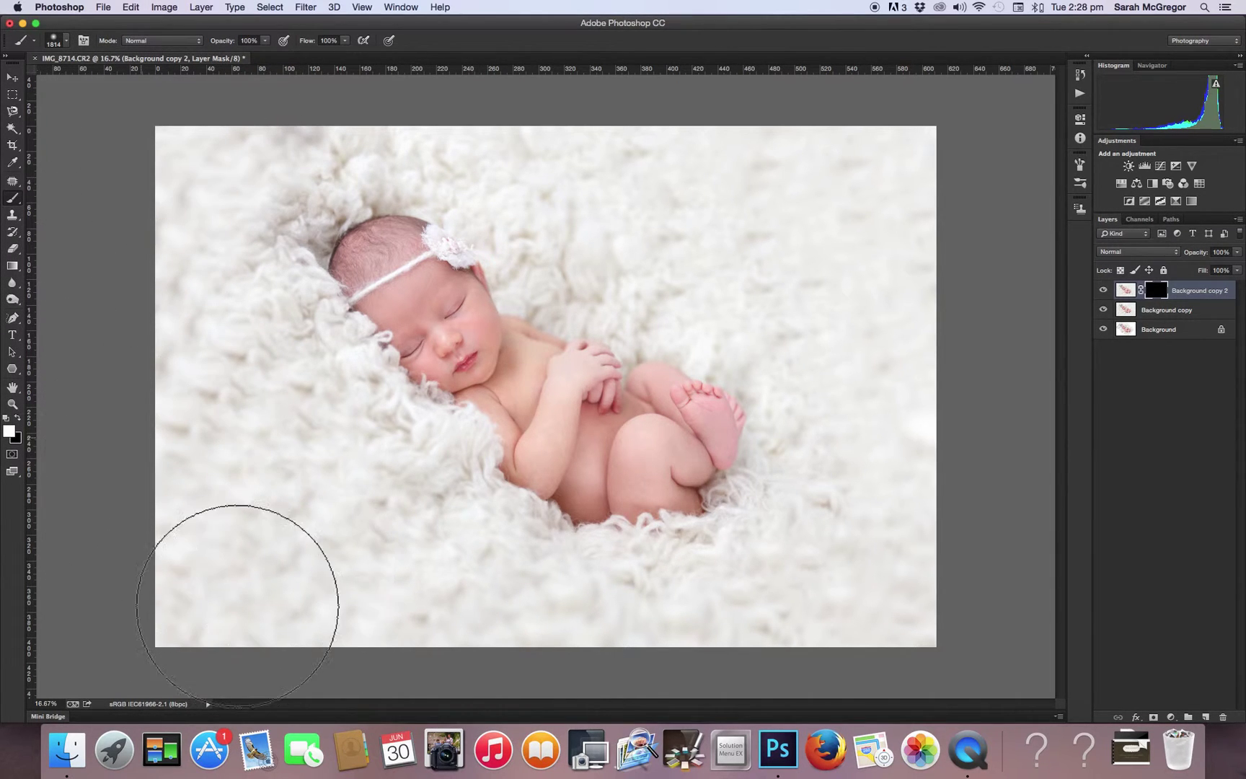
mouse_move(979, 345)
mouse_down()
mouse_move(565, 97)
mouse_move(351, 60)
mouse_up()
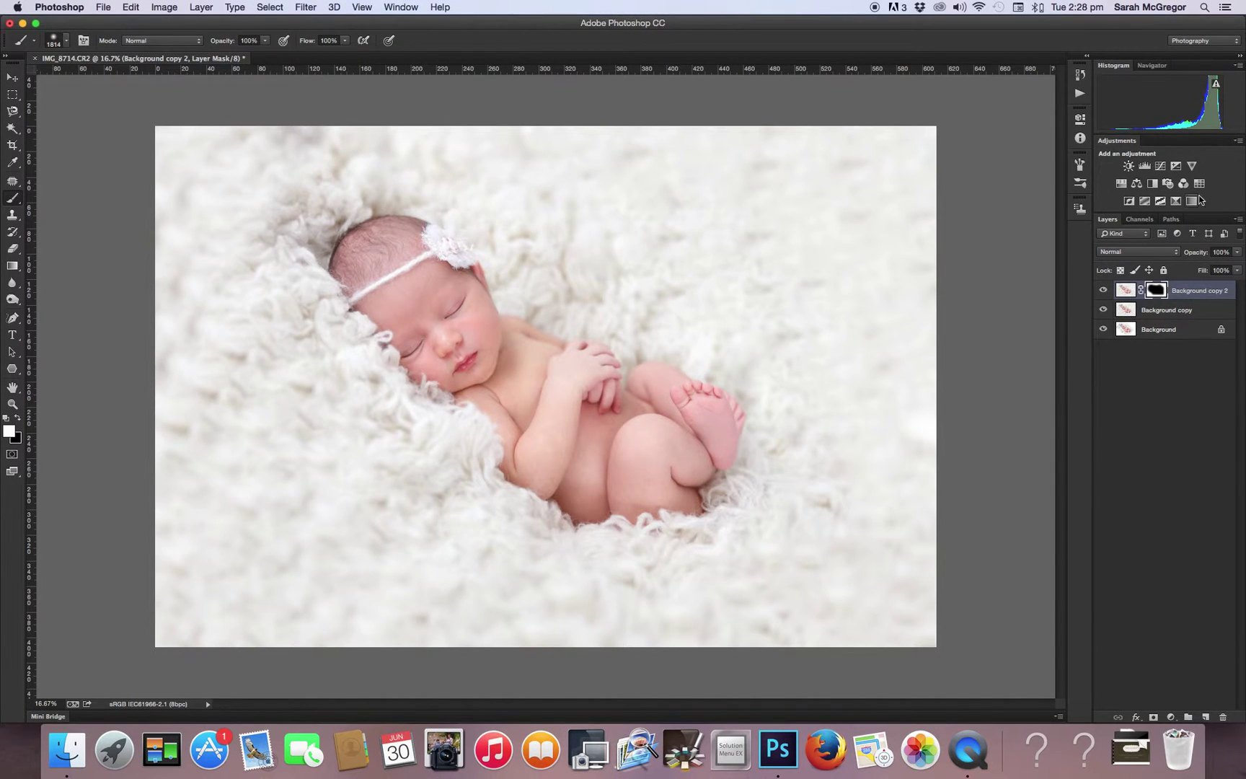
click(1237, 251)
drag(1238, 264, 1227, 264)
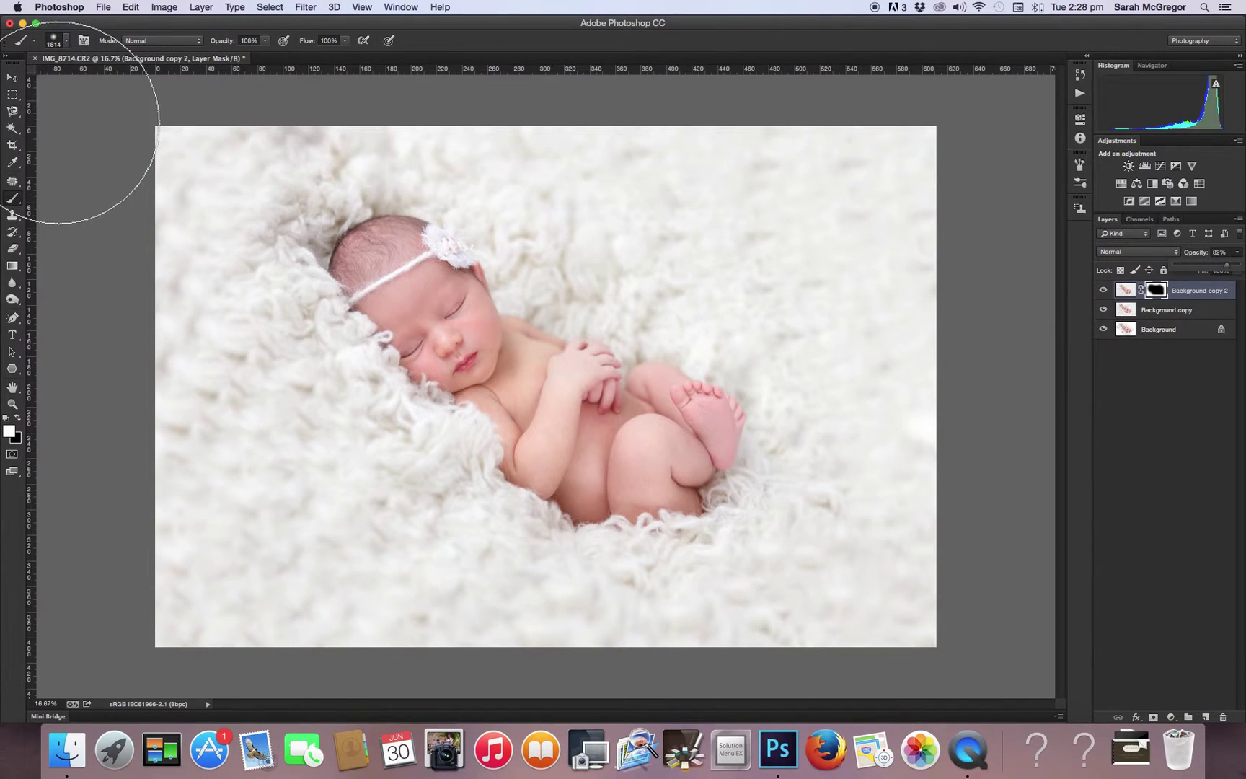
click(200, 7)
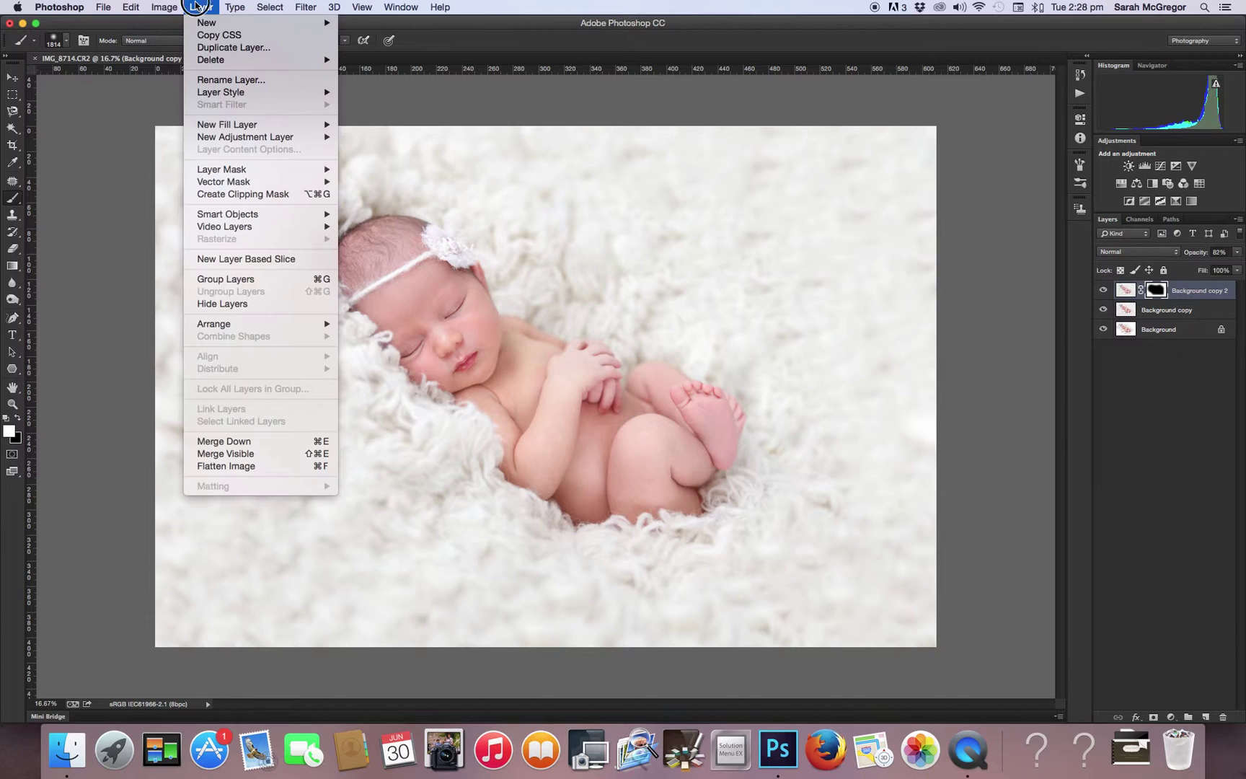
mouse_move(288, 124)
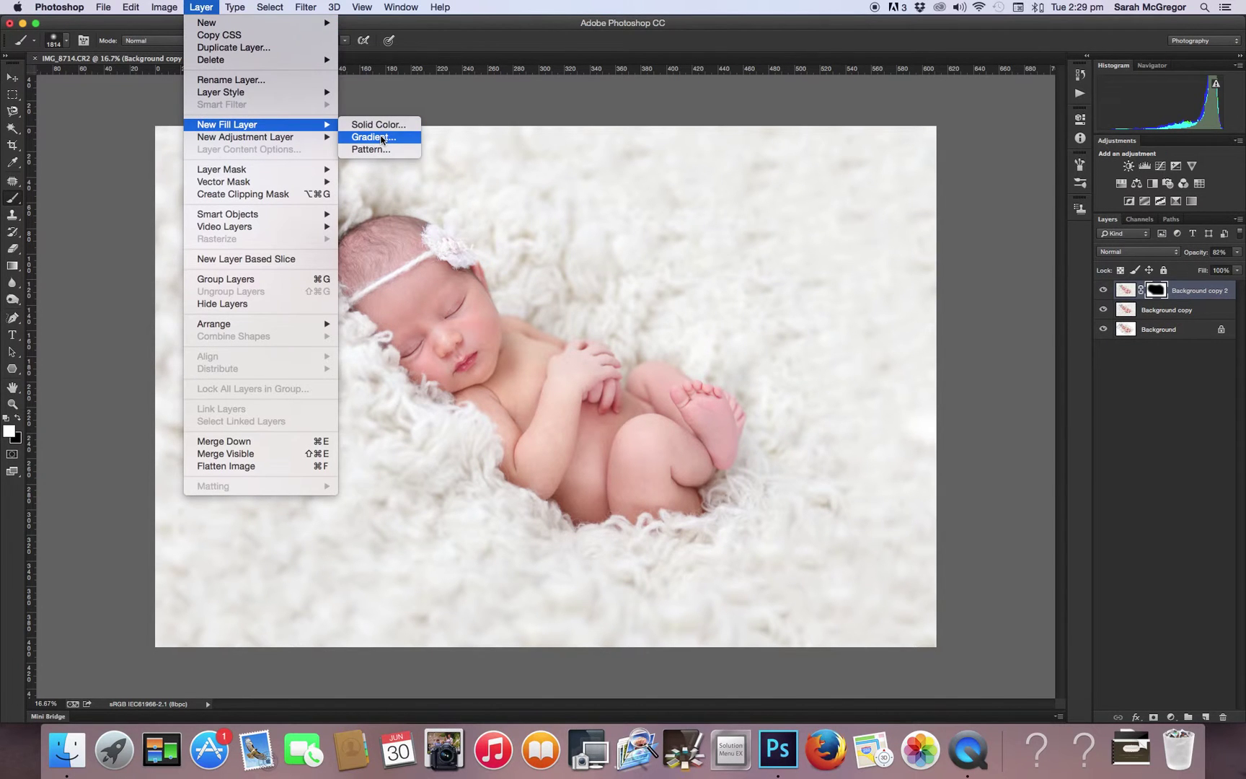
click(390, 143)
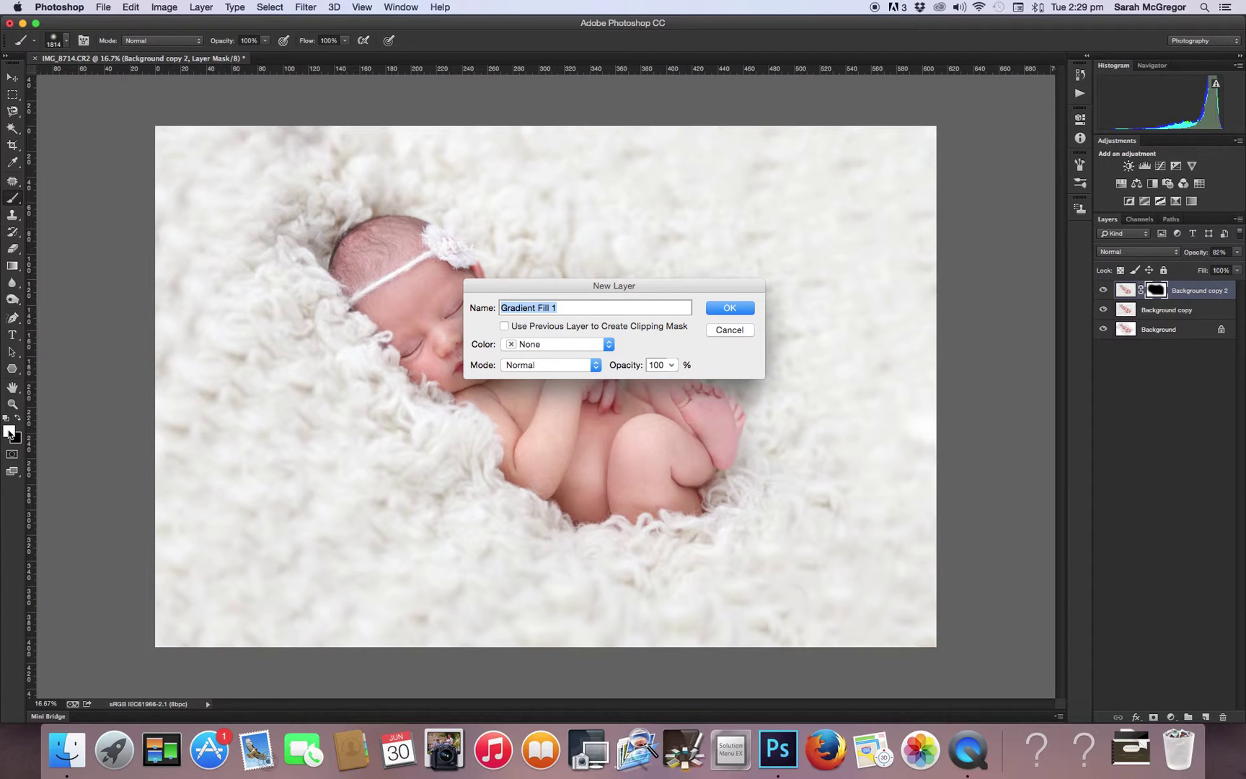
click(730, 308)
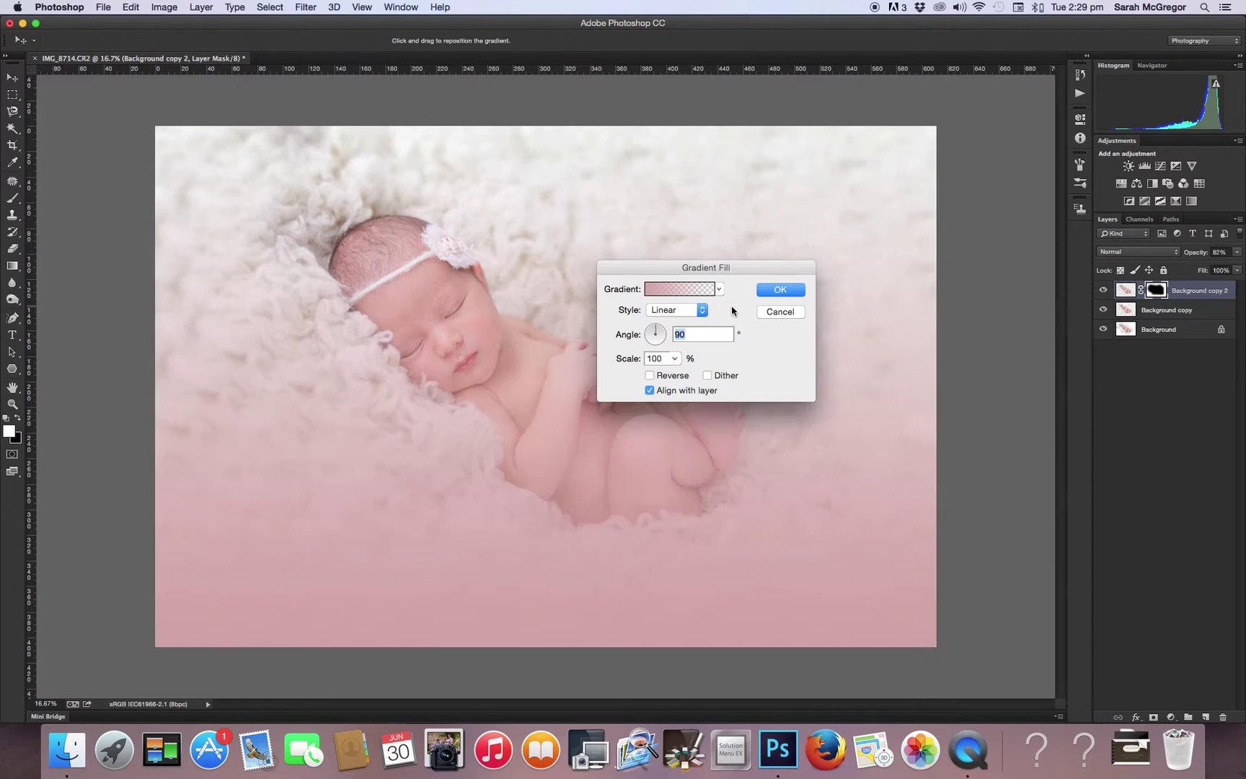
click(775, 311)
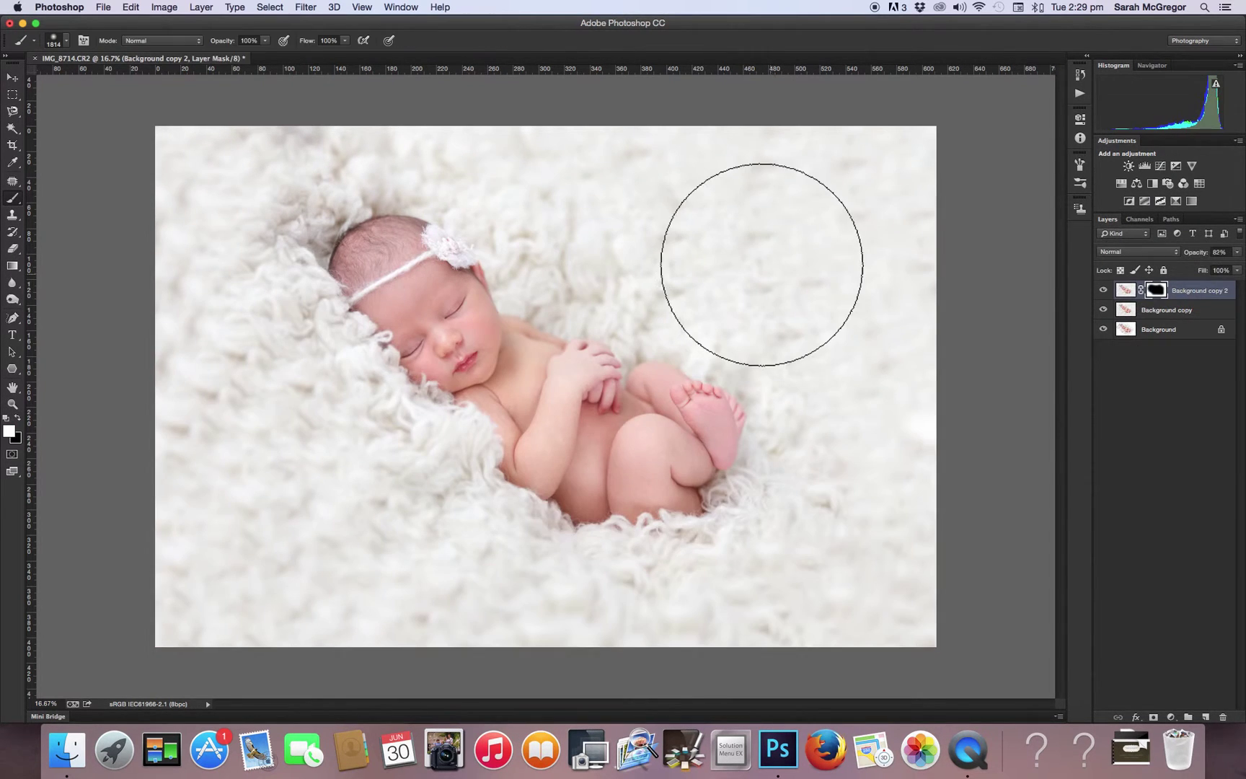
- Flatten the image and set the foreground colour to the pale fur tone eef0f0 sampled from the backdrop
click(205, 6)
click(225, 465)
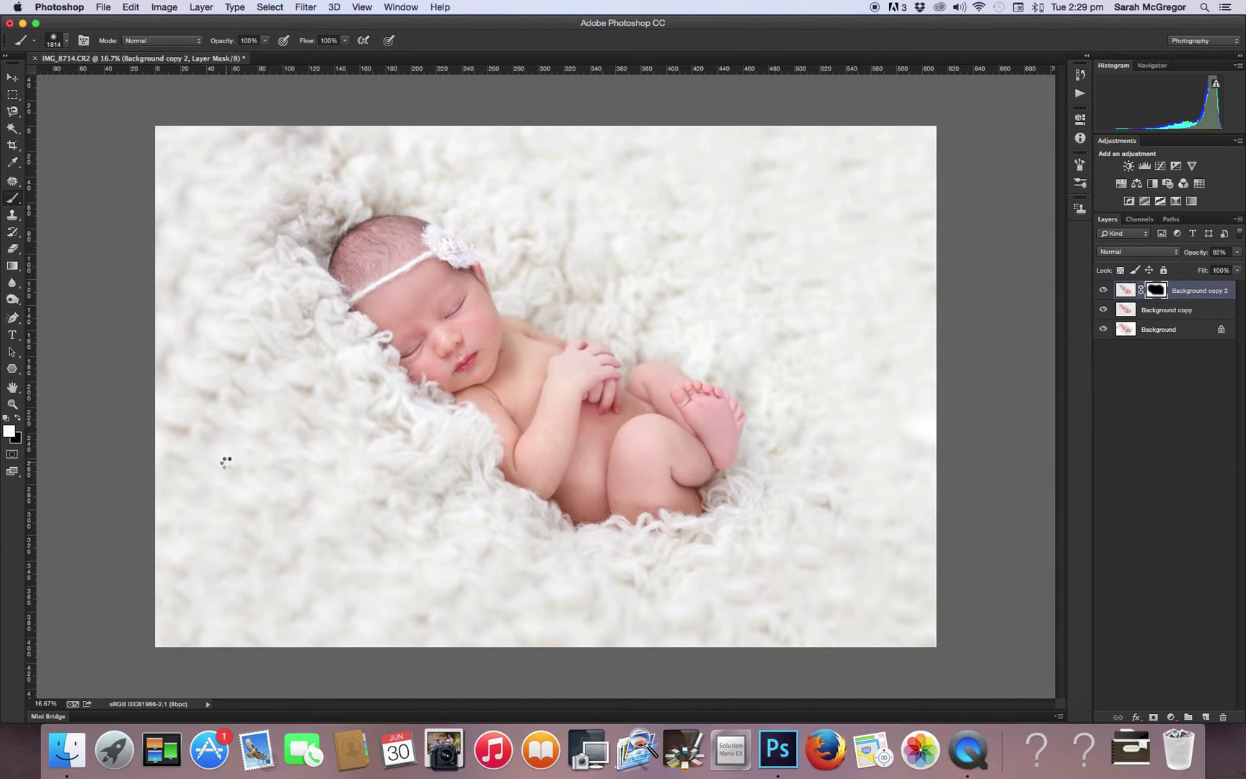
click(10, 433)
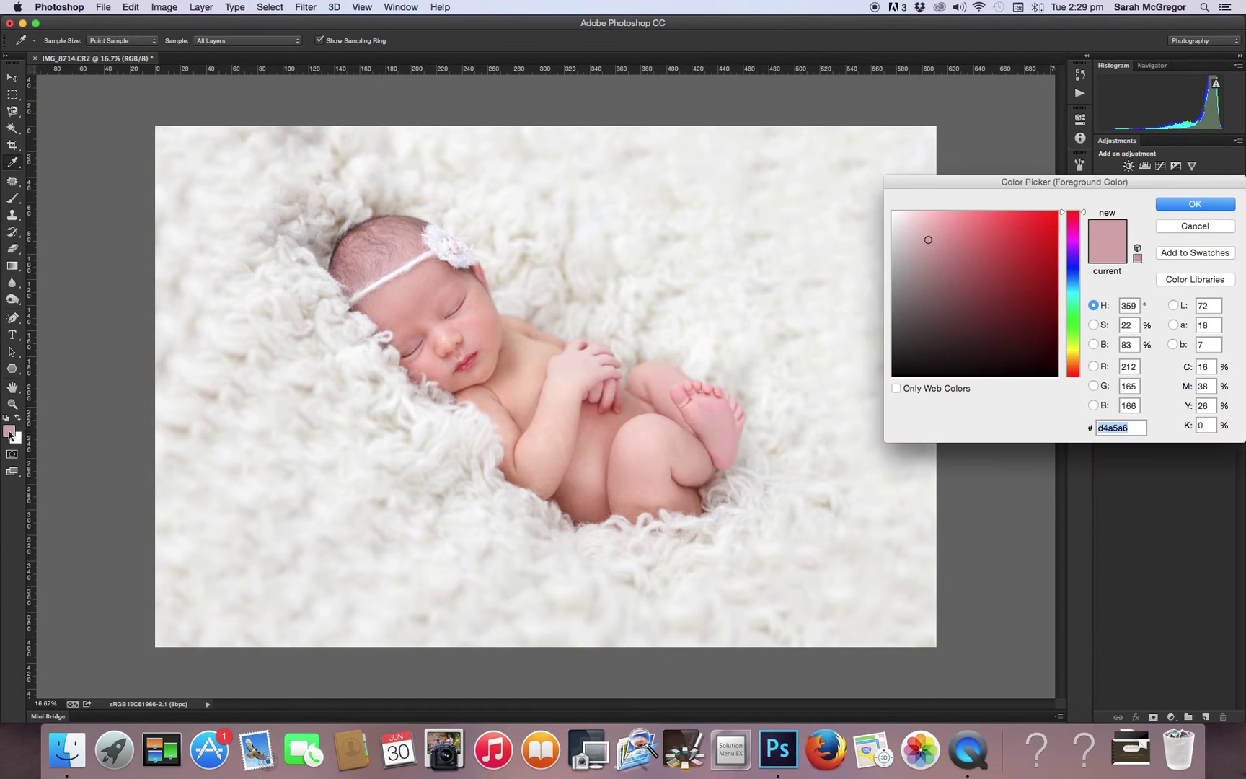
click(268, 457)
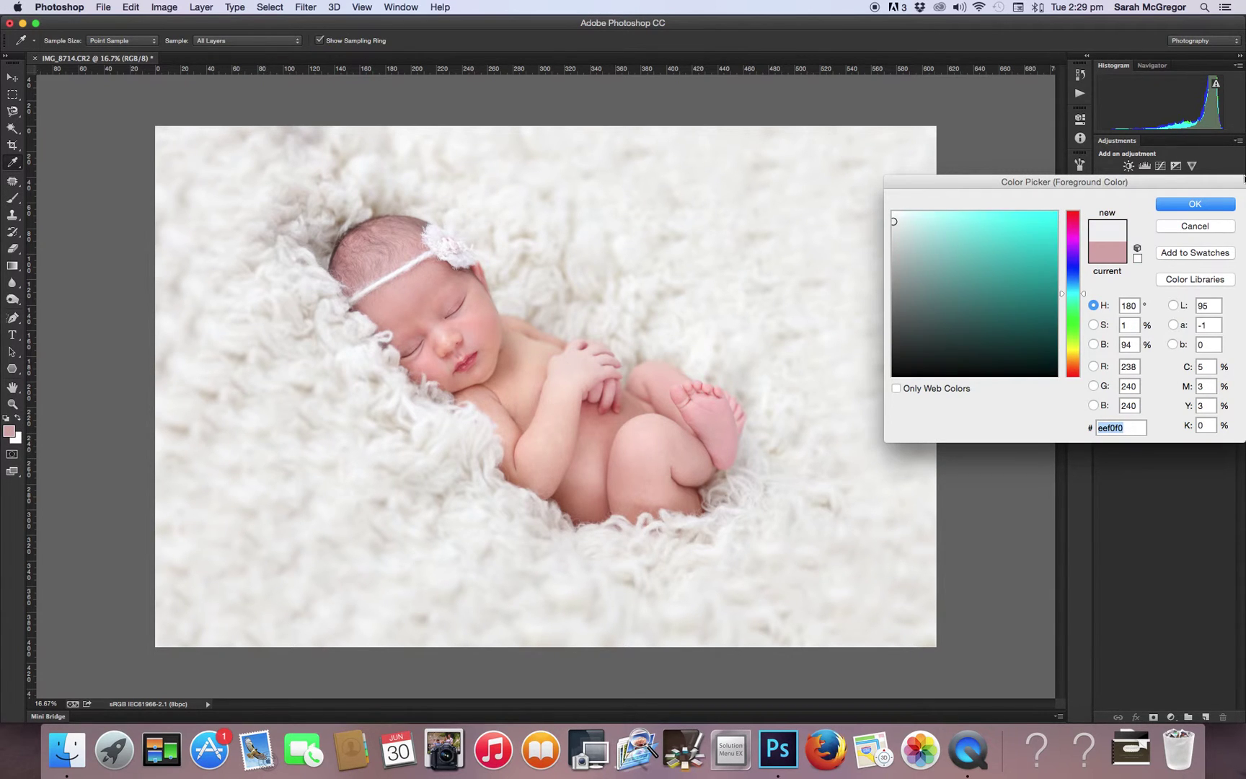
click(1215, 205)
- Add a gradient fill layer with Radial style, reversed and scaled to 155%, keeping the angle at 90°
click(201, 6)
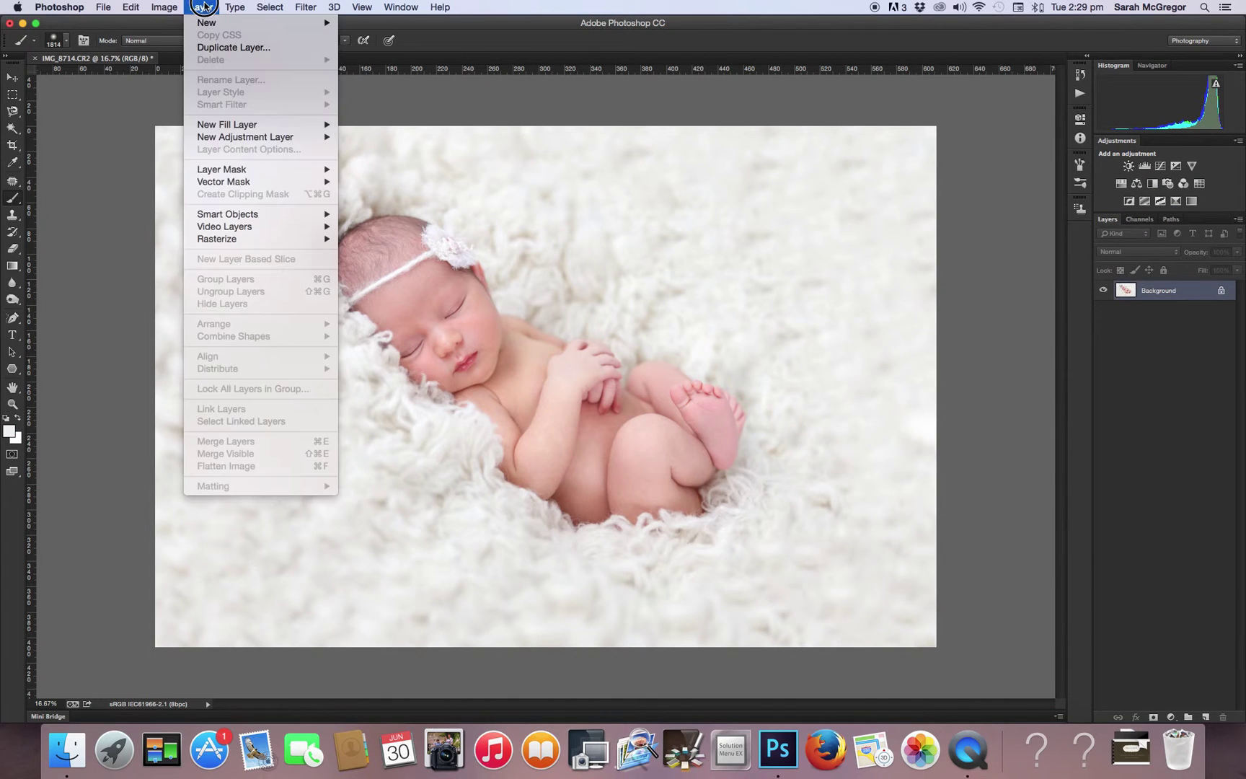
mouse_move(225, 127)
click(375, 137)
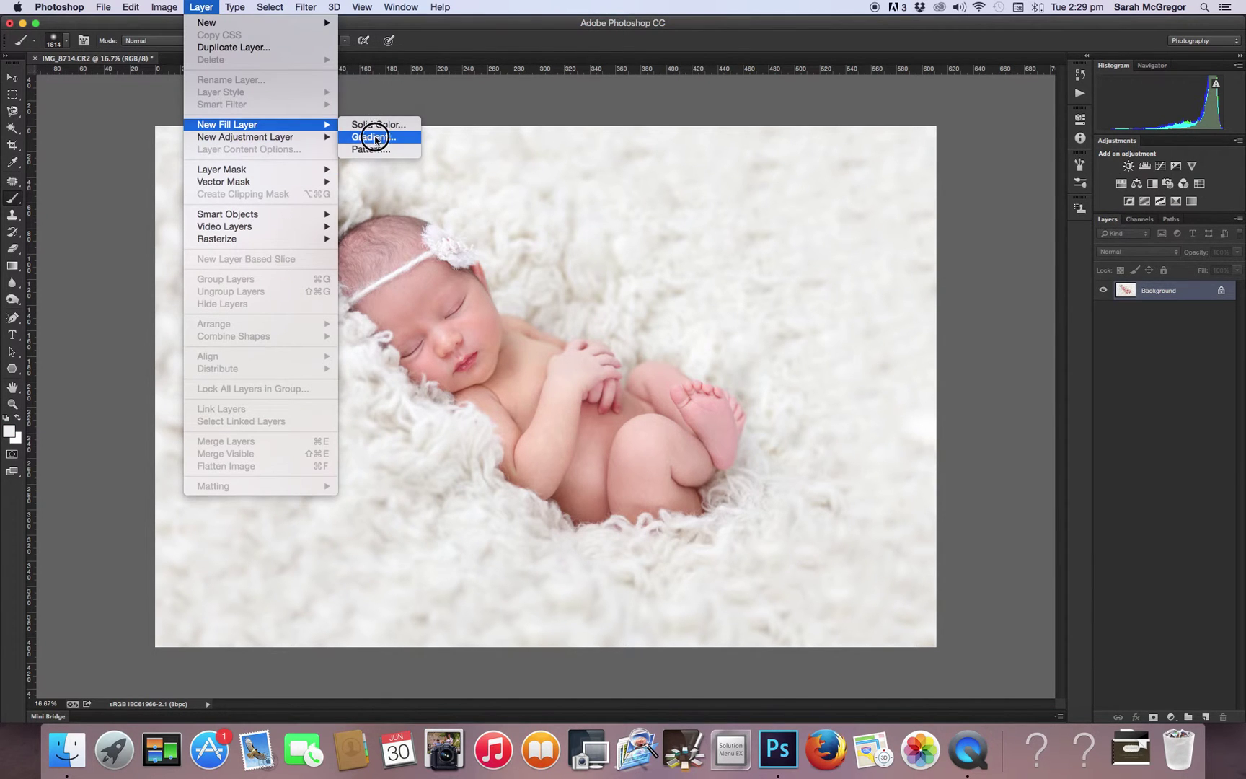
click(728, 306)
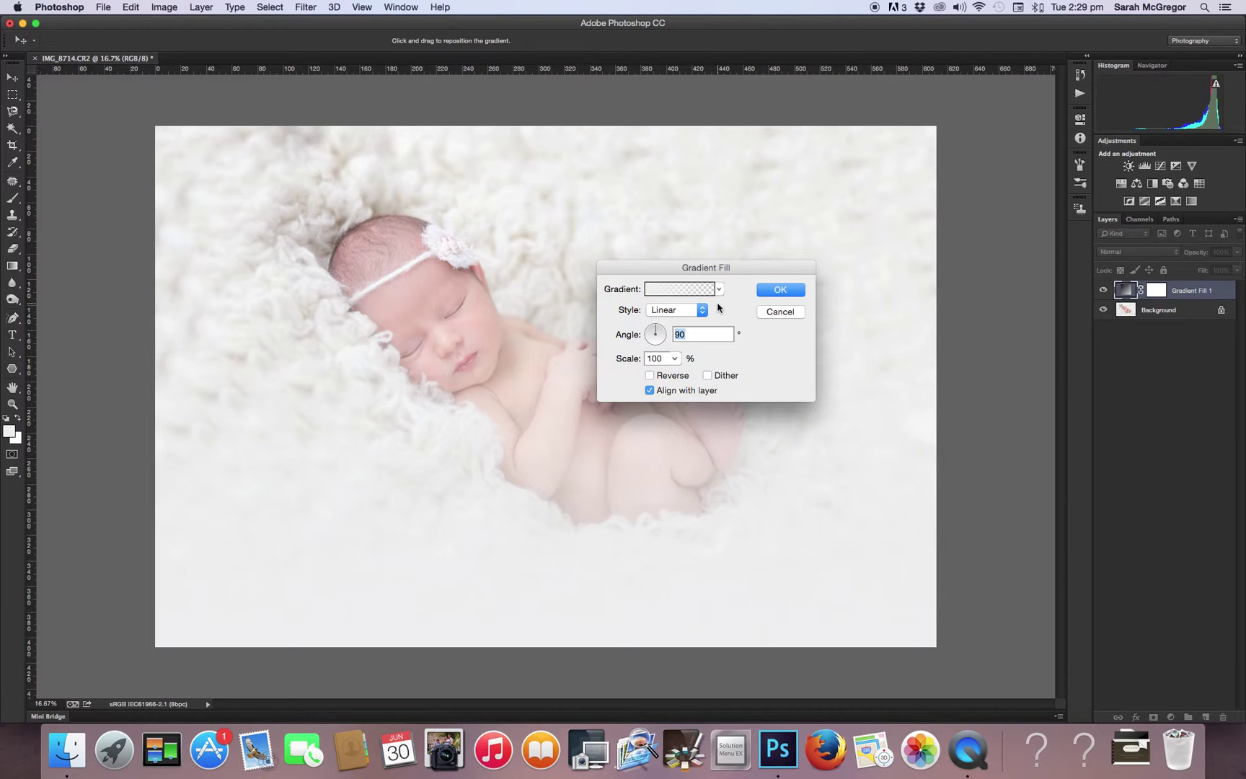
click(666, 313)
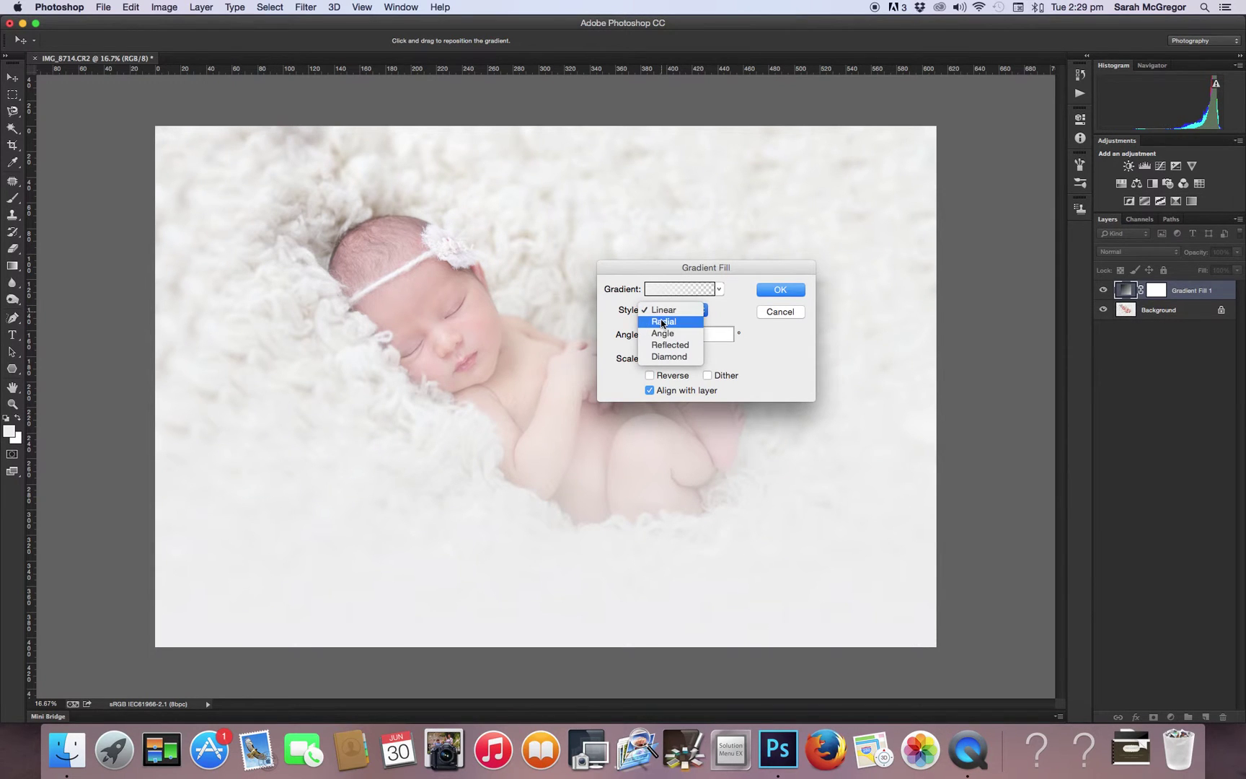
click(662, 320)
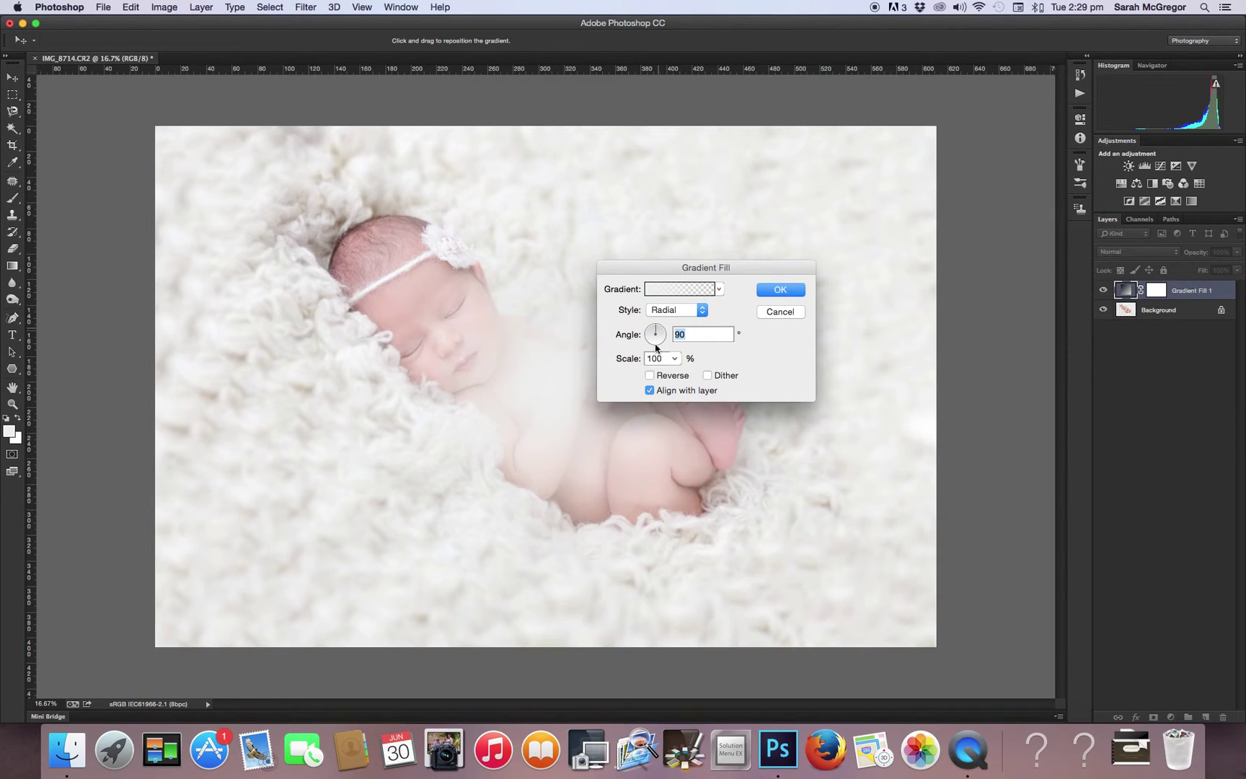
click(651, 376)
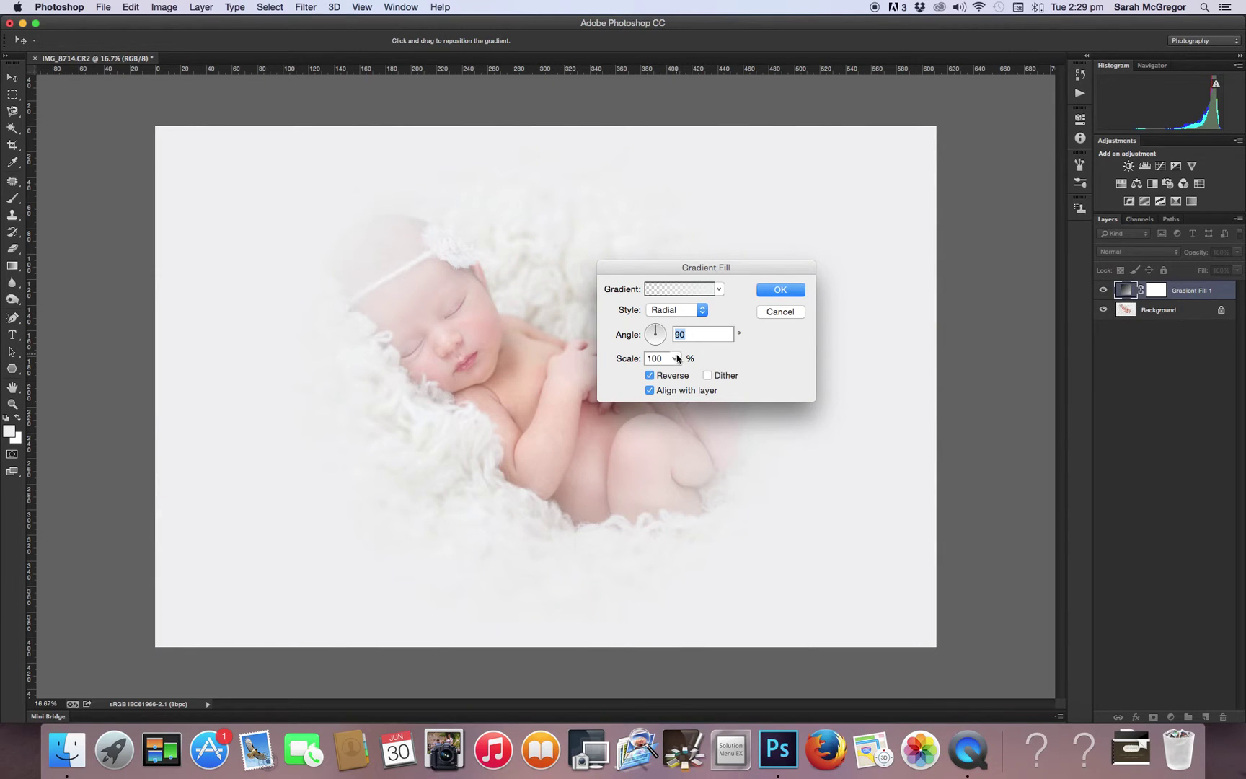
click(676, 359)
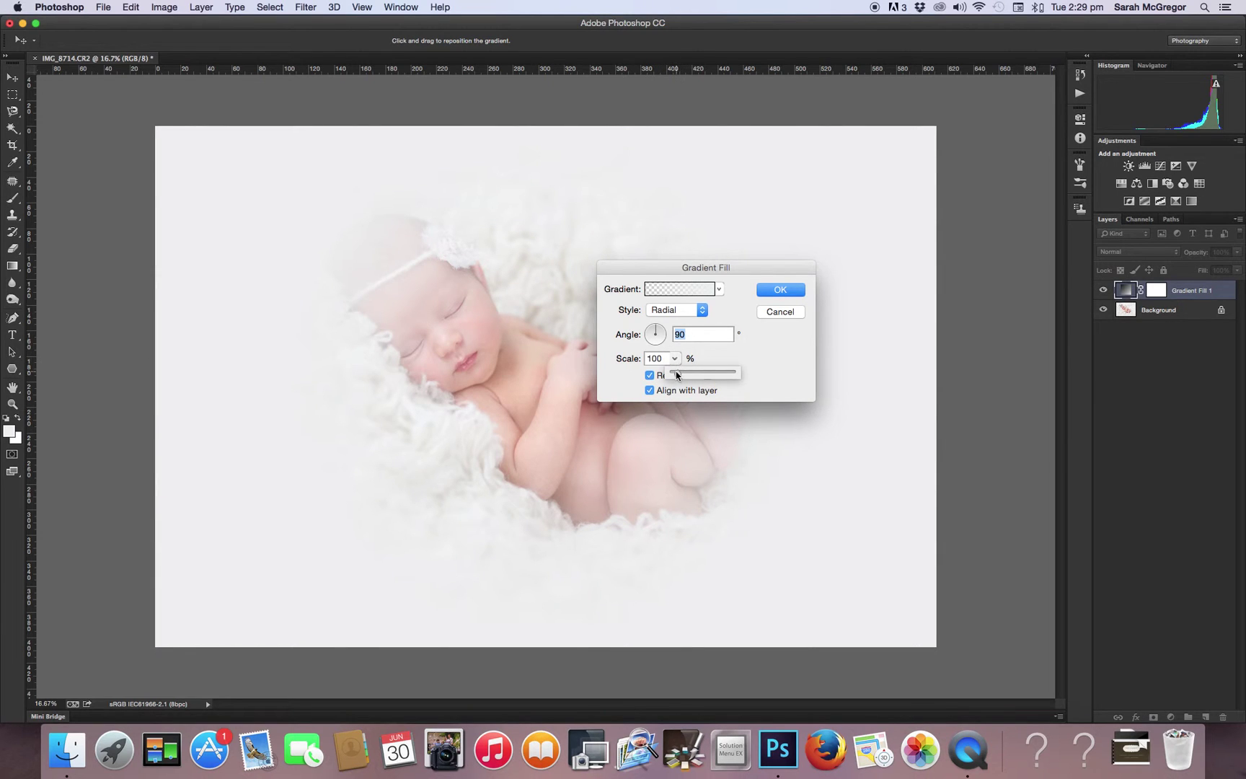
drag(678, 376, 682, 374)
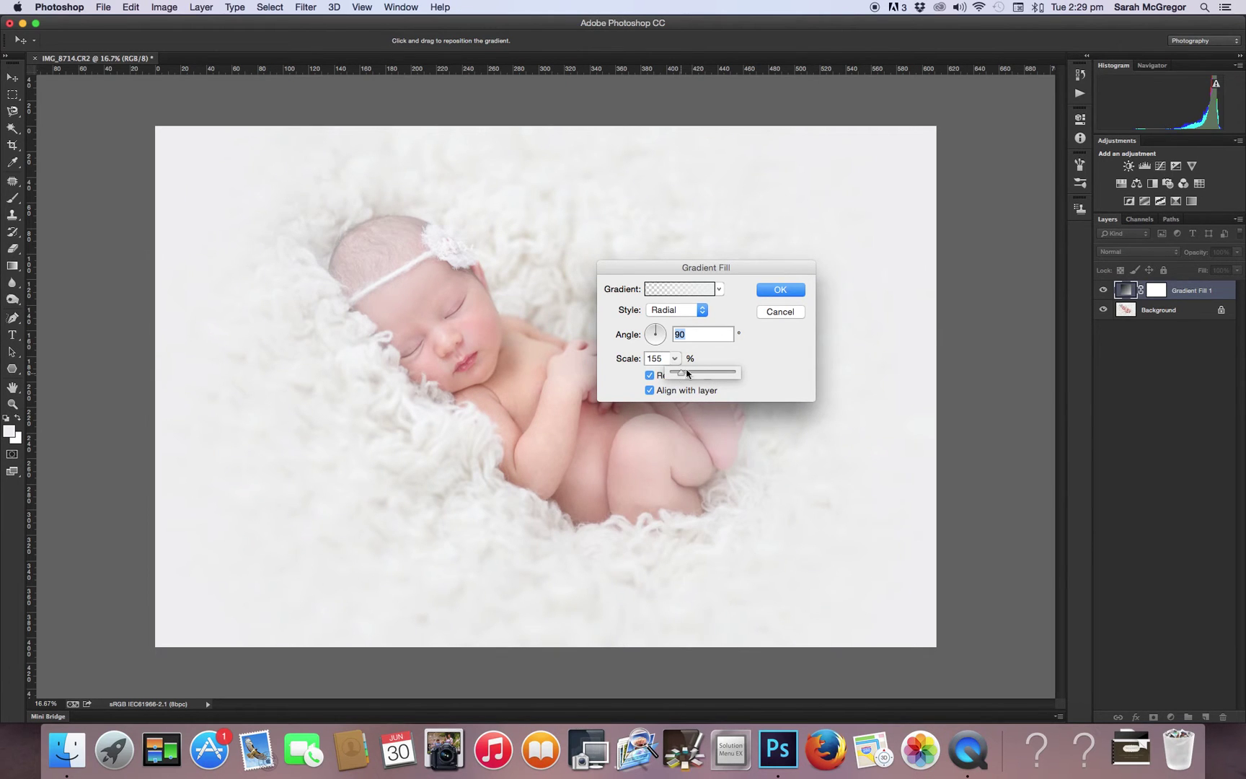
click(784, 289)
- Lower the gradient fill layer's opacity to 46%
key(b)
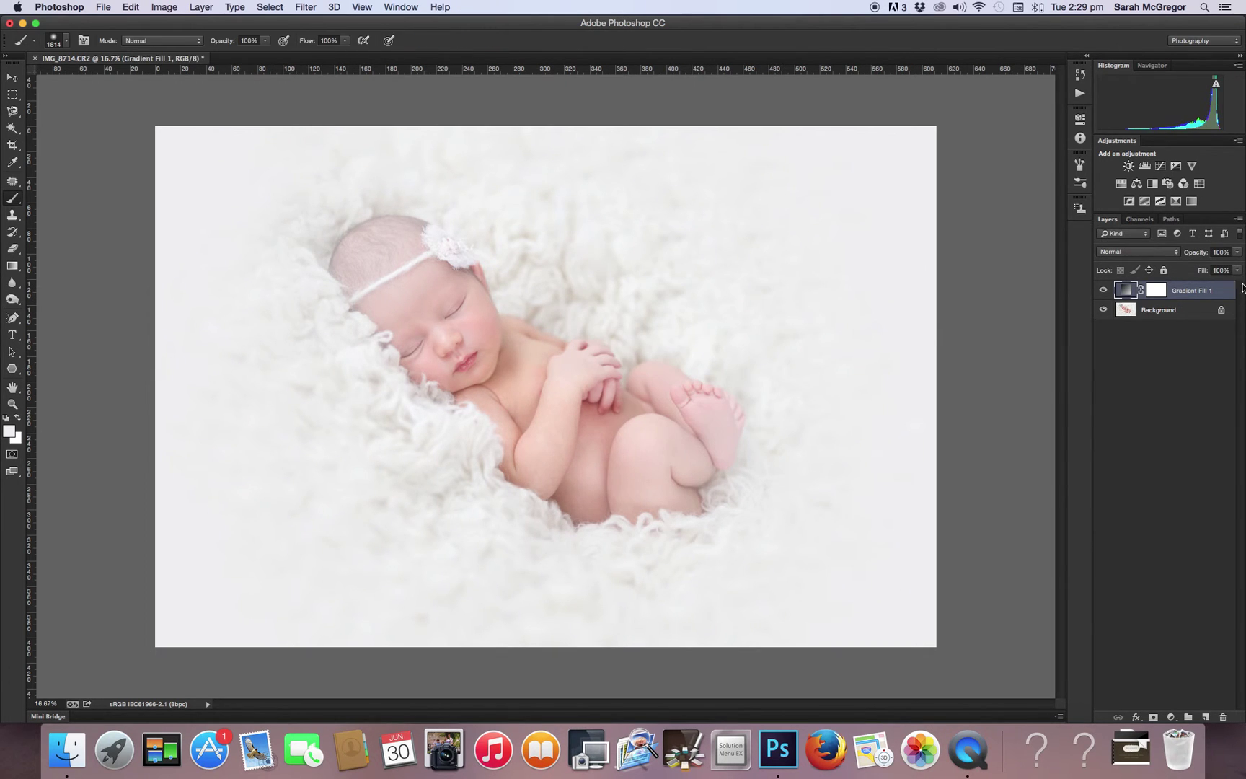
click(1239, 256)
drag(1207, 268, 1205, 268)
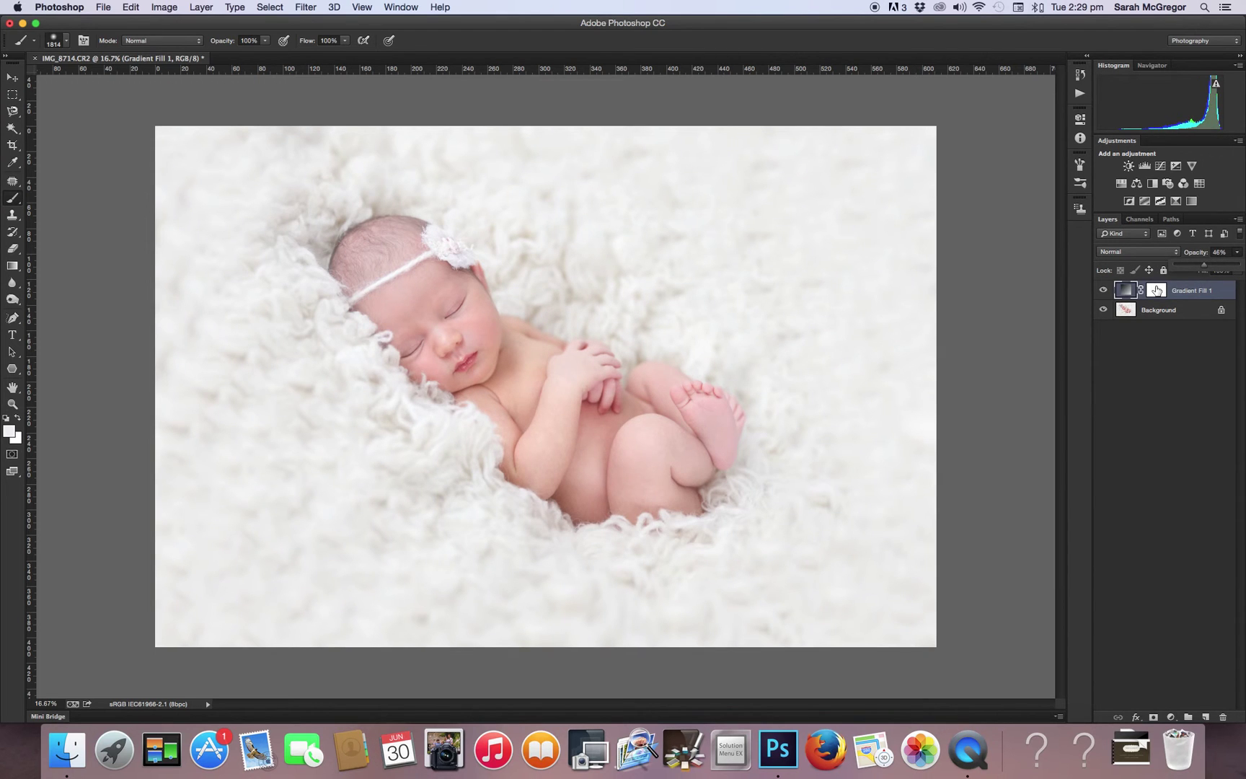
- Paint black over the baby on the gradient fill's layer mask with the soft 1814 px brush
click(1157, 292)
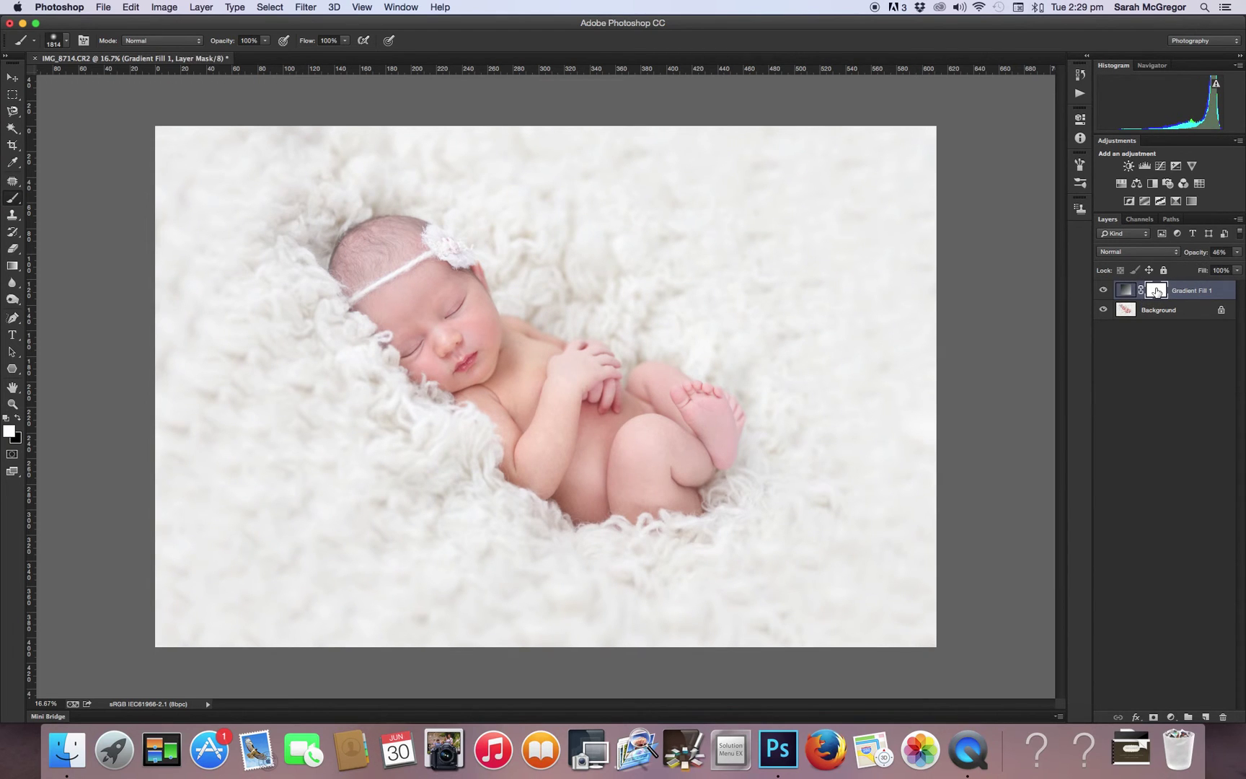
click(19, 418)
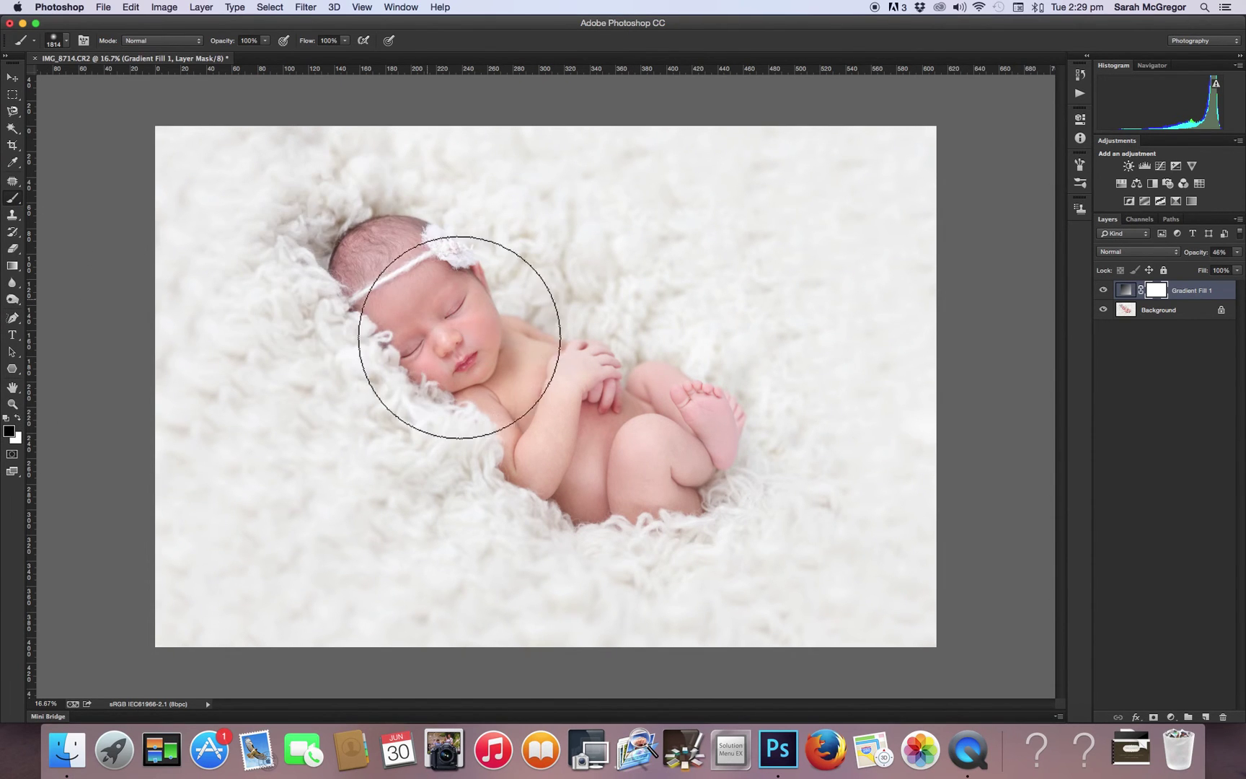
mouse_move(619, 454)
mouse_down()
mouse_move(696, 445)
mouse_move(606, 445)
mouse_move(579, 420)
mouse_move(642, 442)
mouse_move(418, 390)
mouse_move(376, 292)
mouse_move(492, 298)
mouse_up()
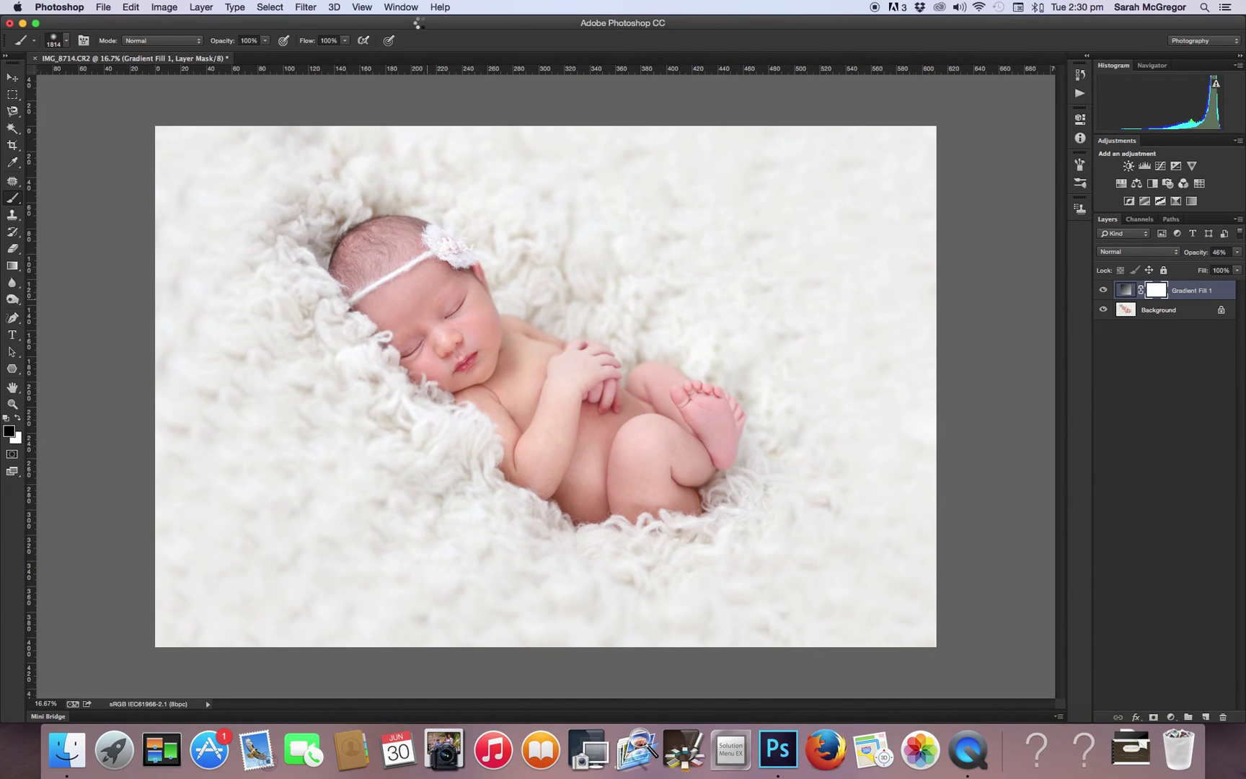